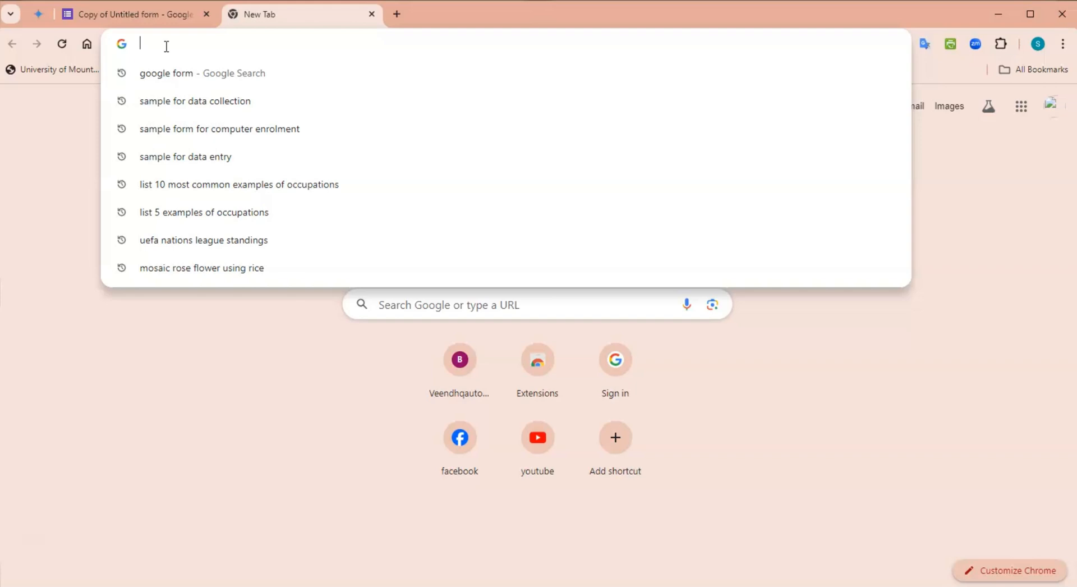
Search the web for GOOGLE FORM and create a blank form from the Google Forms template gallery.
type("GOOGLE FORM")
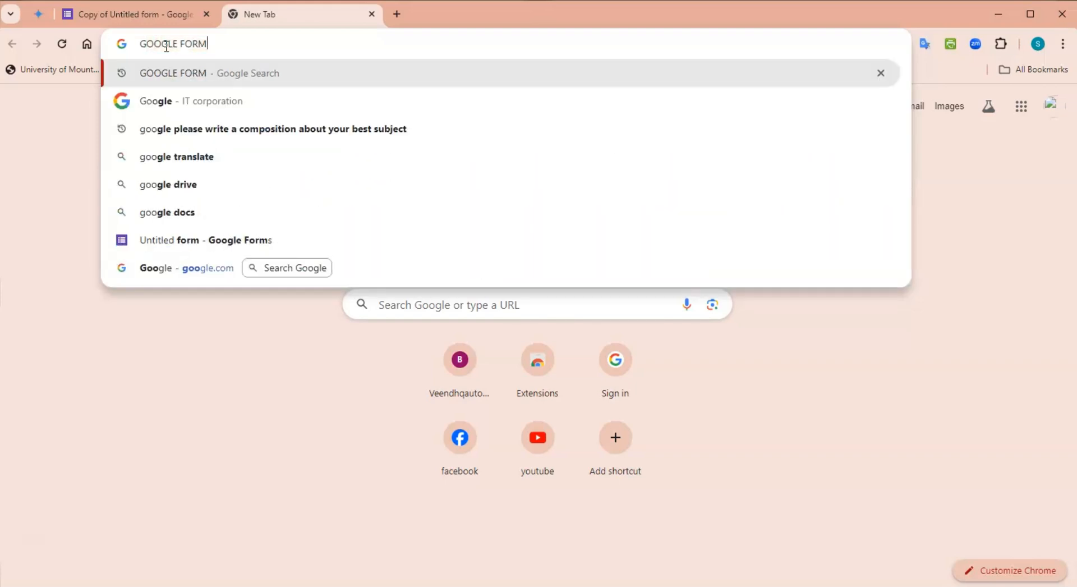
key("Return")
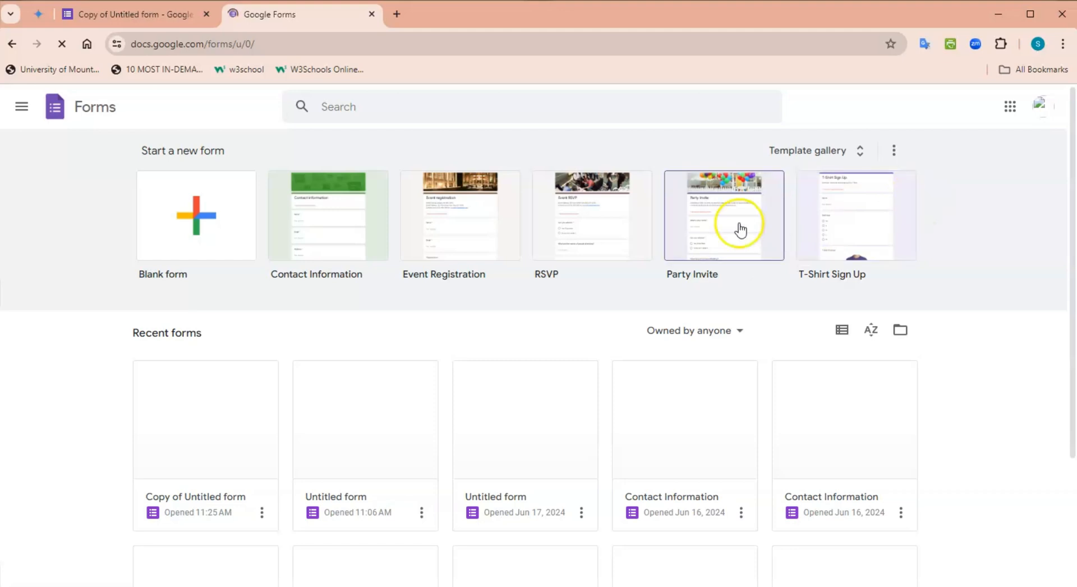
left_click(829, 157)
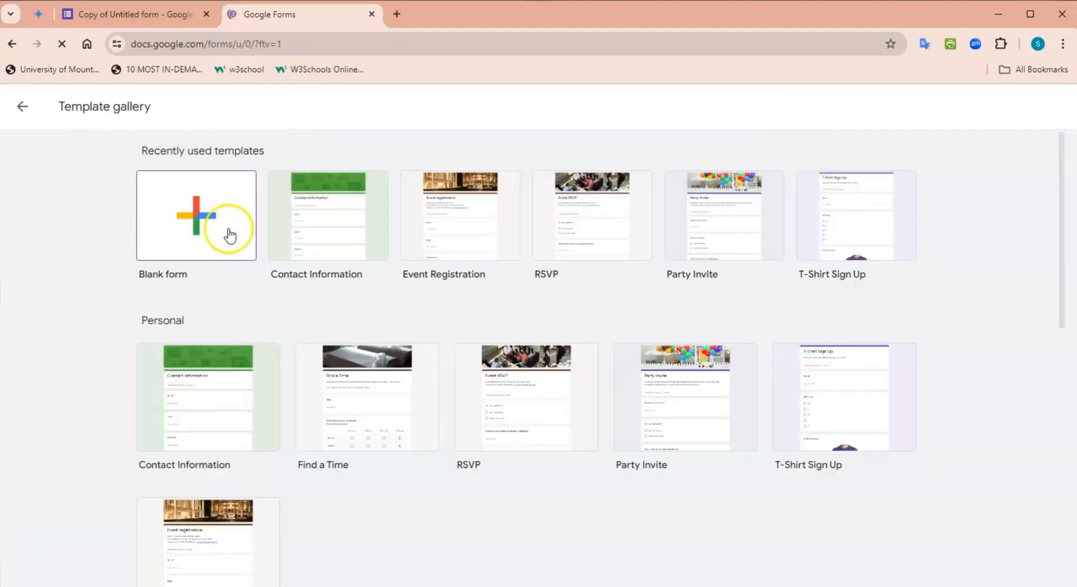
left_click(192, 214)
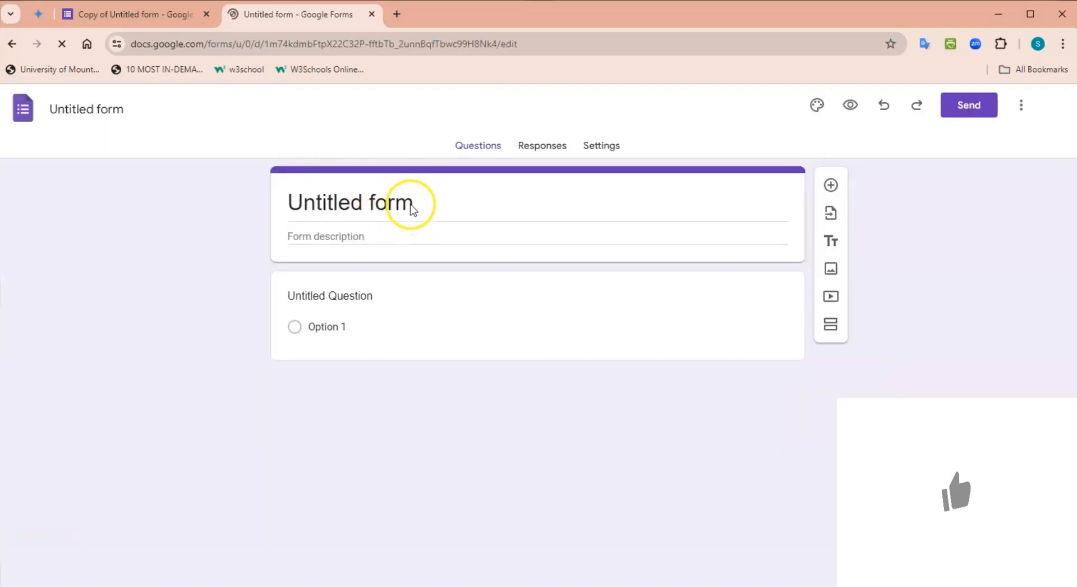
Title the form TECH INSTALL.
left_click(412, 208)
type("TECH")
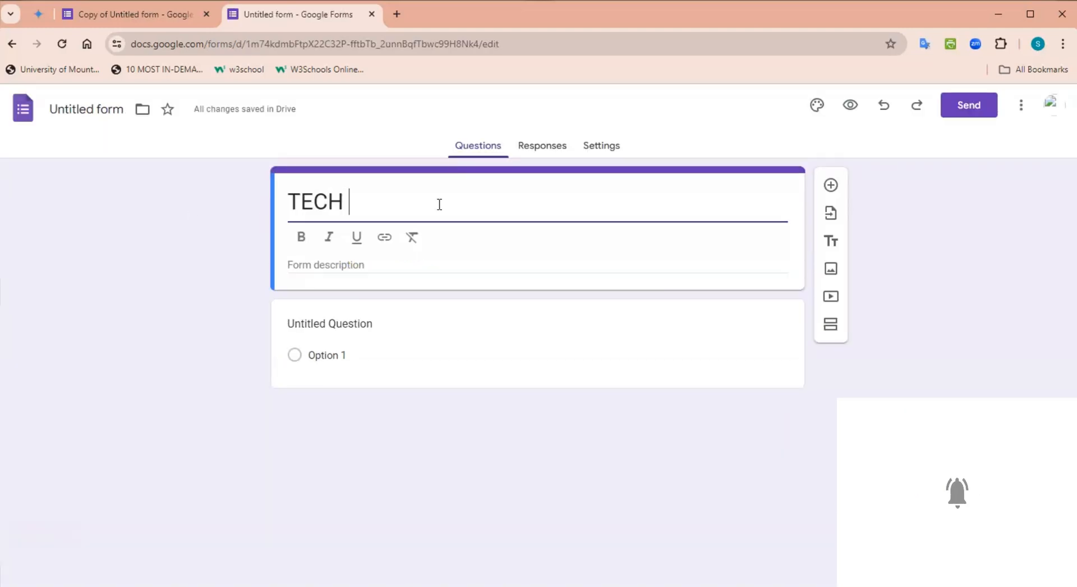
type(" INSTALL")
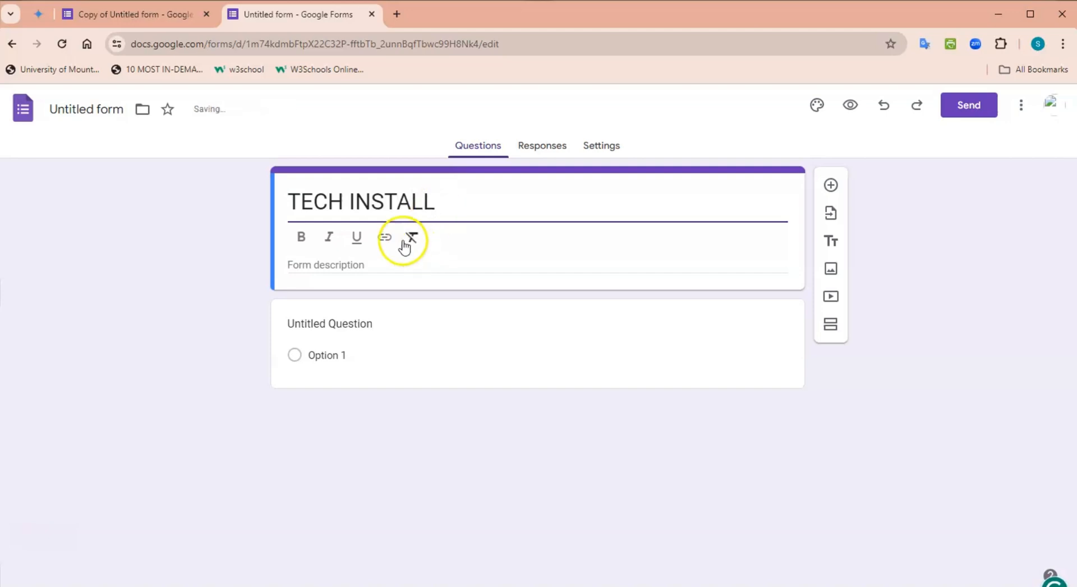
left_click(386, 257)
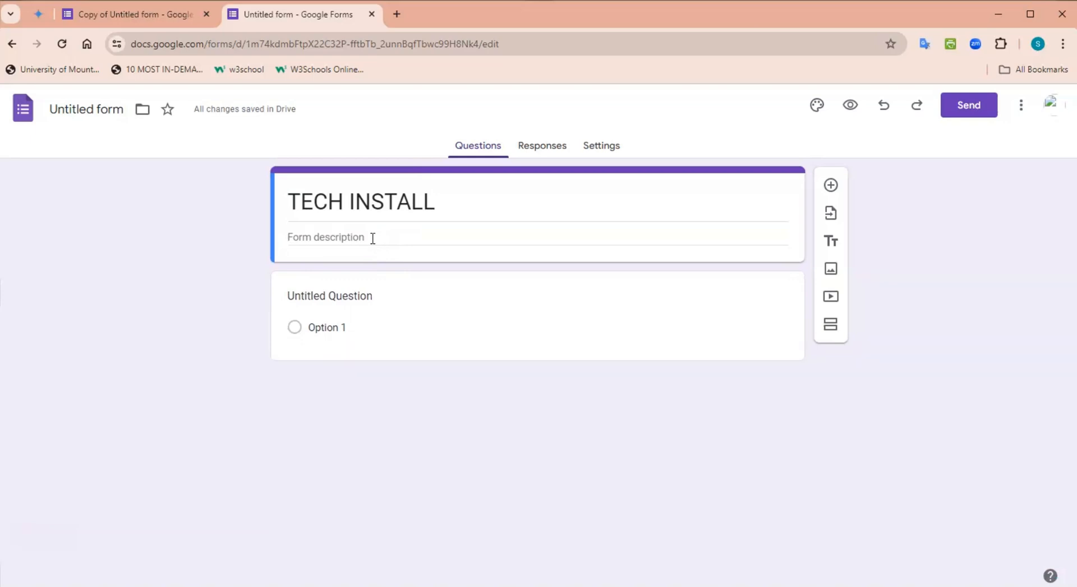
Enter COMPUTER TRAINING REGISTRATION FORM as the form description.
left_click(373, 237)
type("COMPUTER TRAINING REGI")
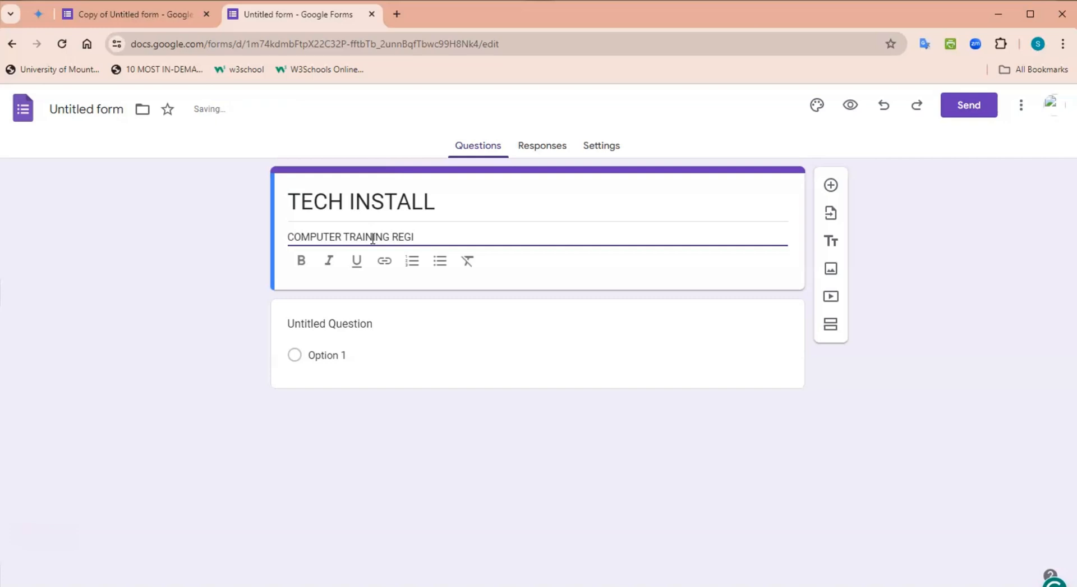
type("STRA")
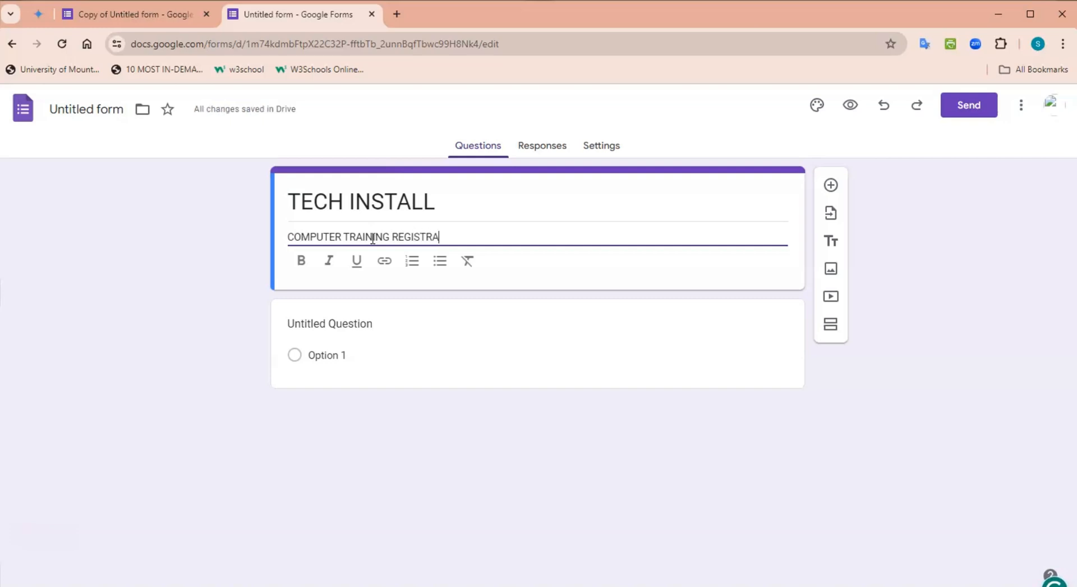
type("T")
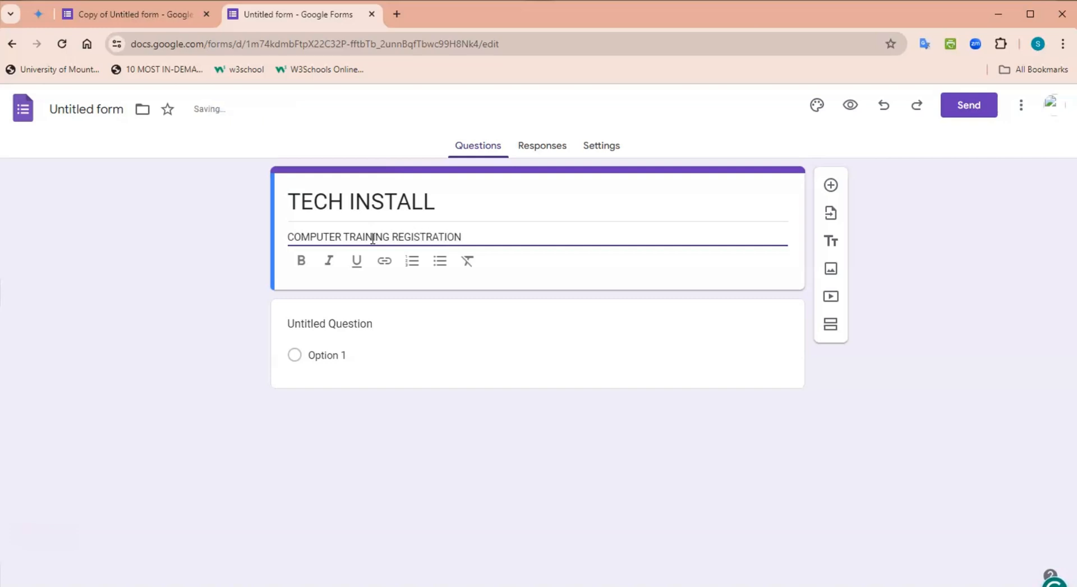
type("ION FORM")
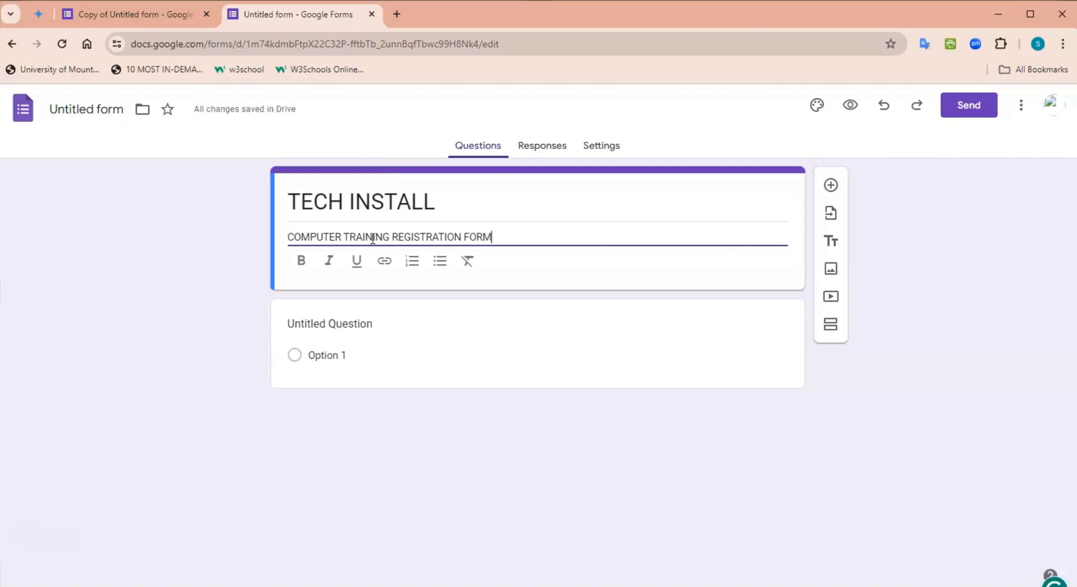
Set the text of the untitled first question to Name.
left_click(316, 357)
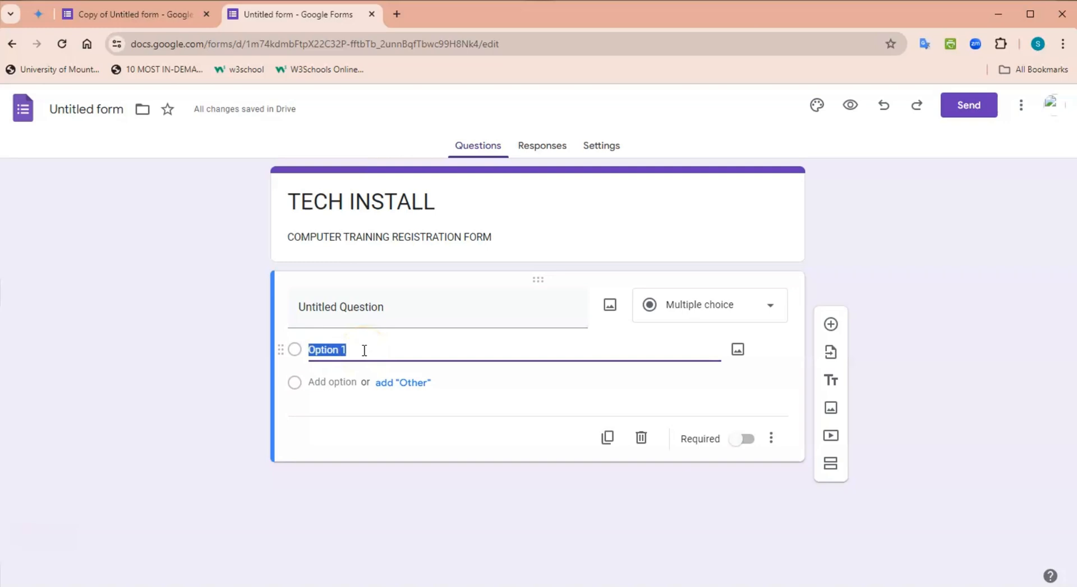
left_click(339, 308)
type("Name")
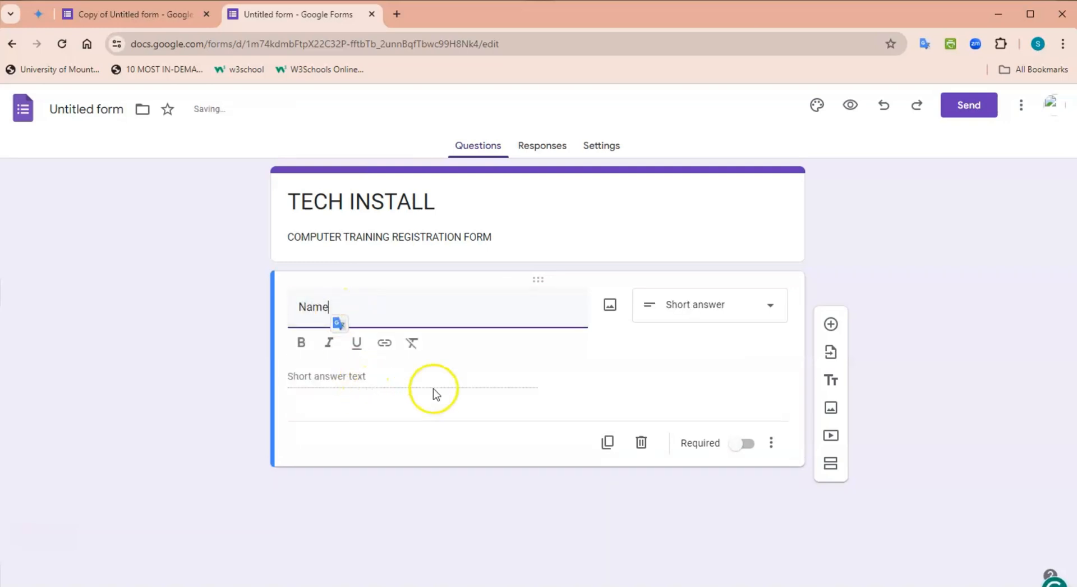
Add two more questions below Name, worded Email and Address.
left_click(831, 325)
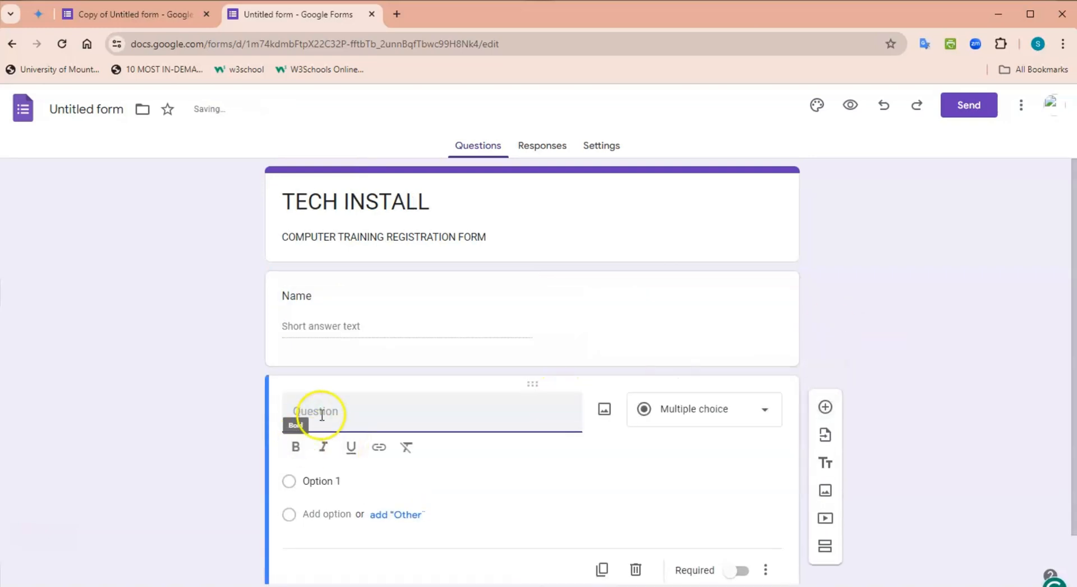
type("Email")
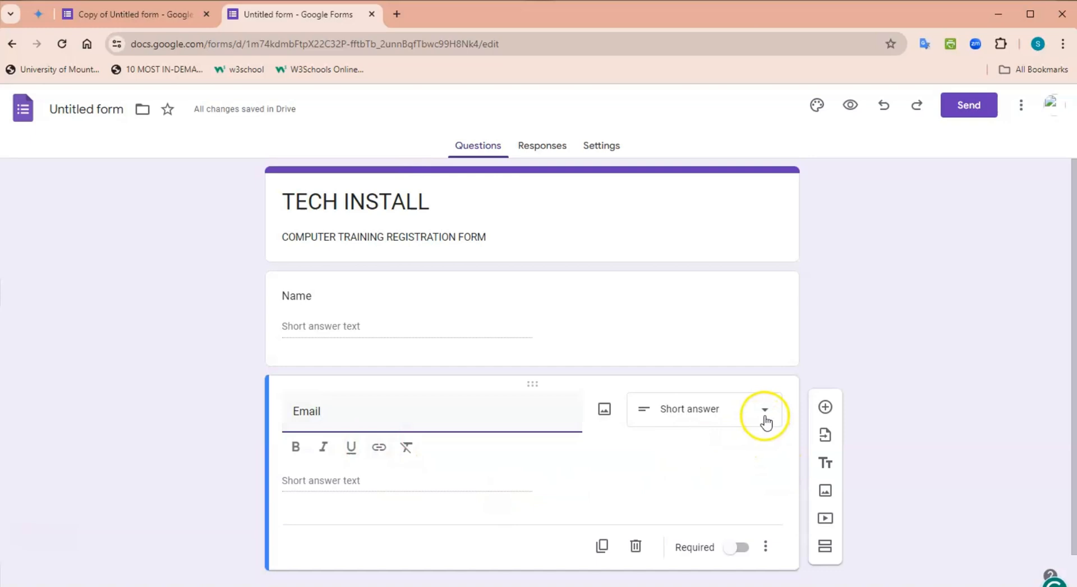
left_click(825, 409)
type("Addr")
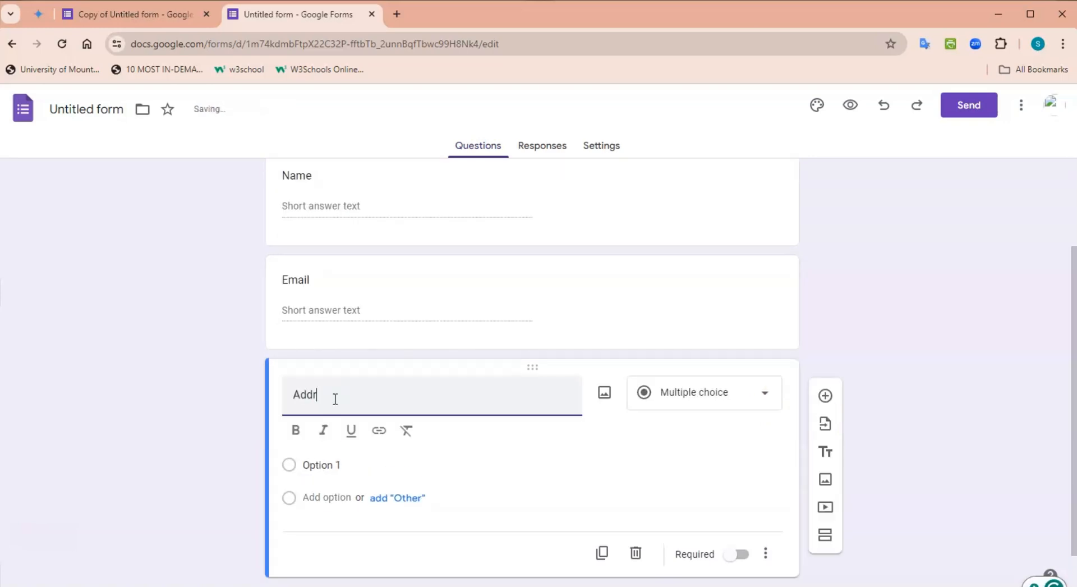
type("ess")
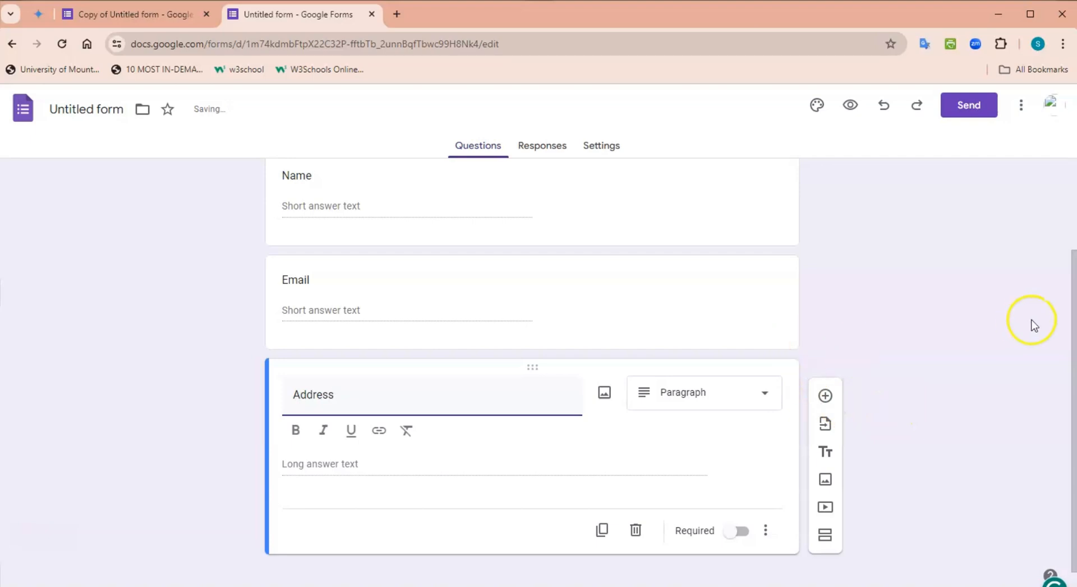
Make the Name question required.
left_click_drag(1074, 293, 1076, 181)
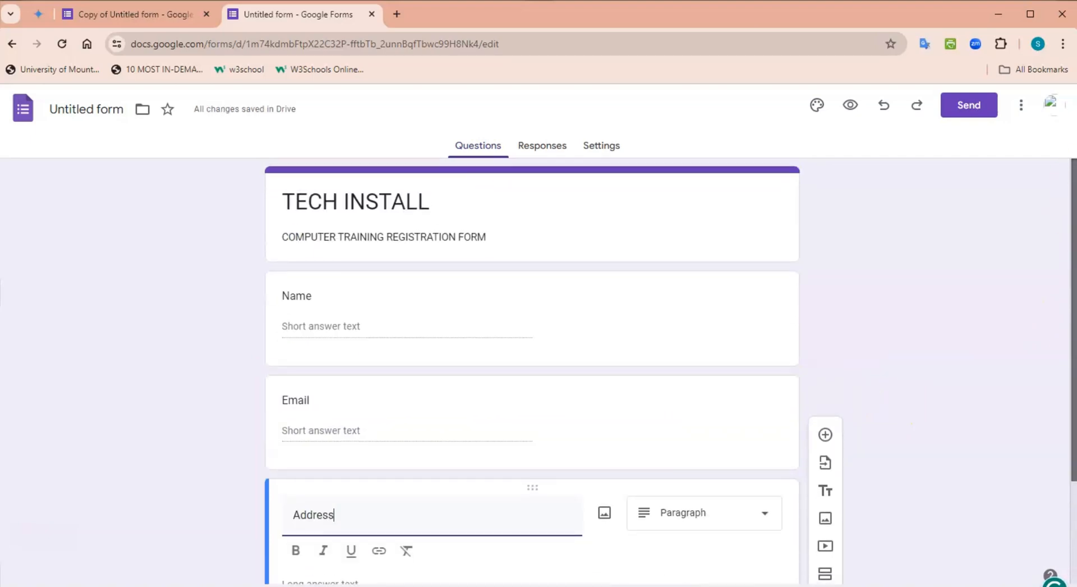
left_click(393, 320)
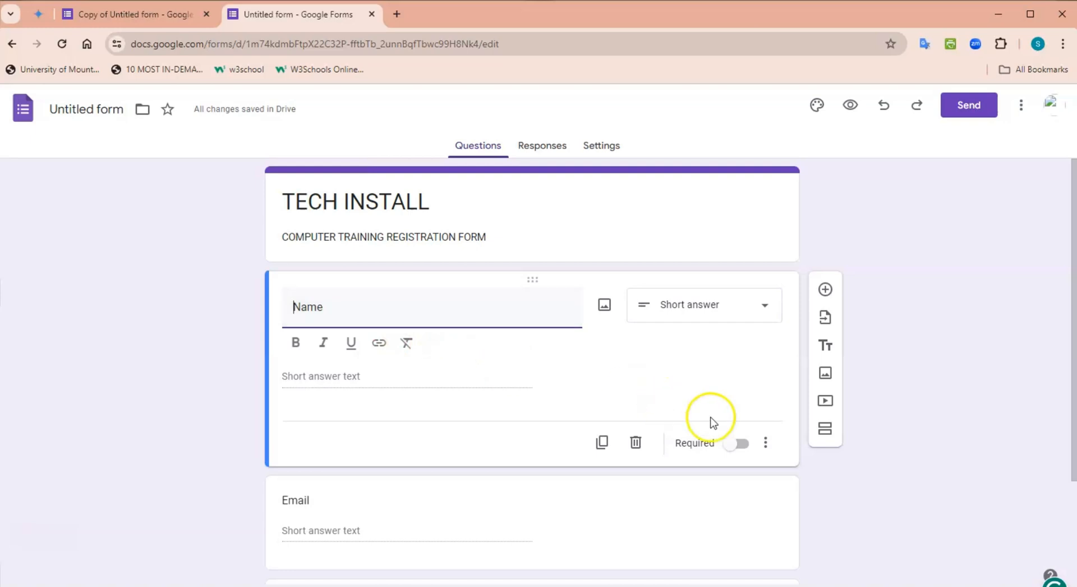
left_click(746, 449)
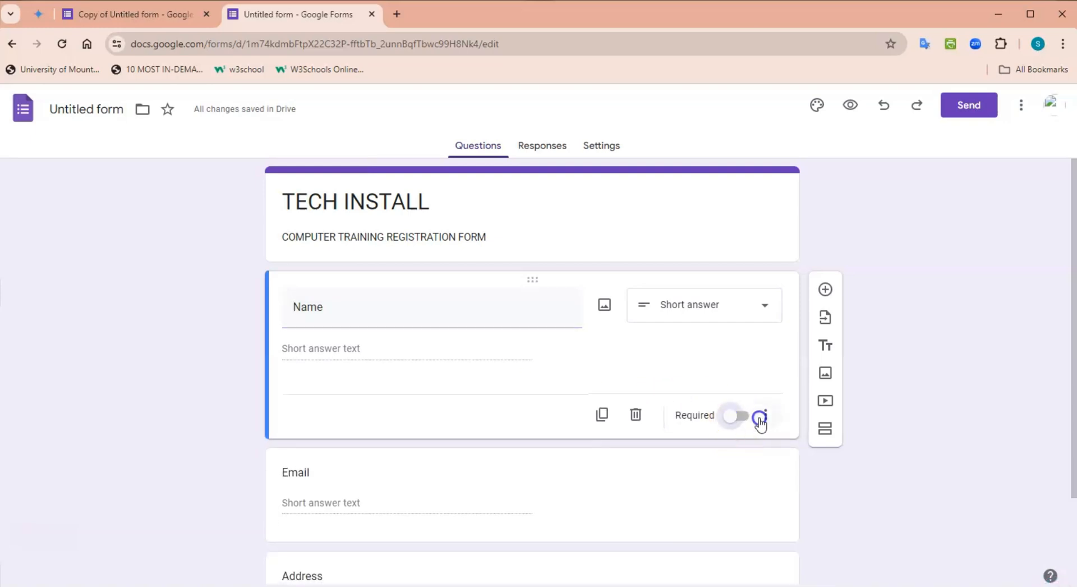
left_click(739, 416)
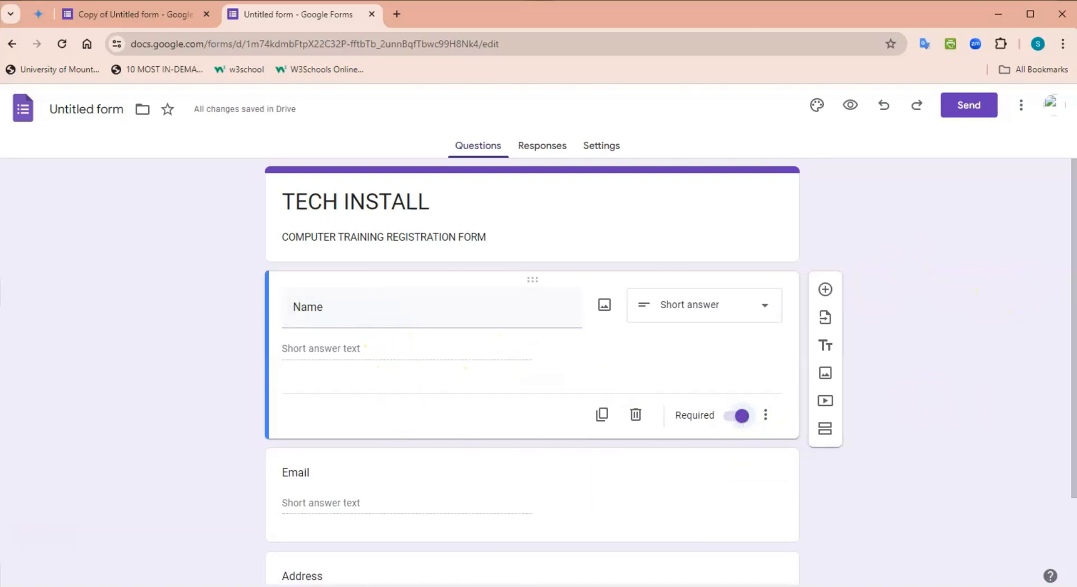
Make the Email question required.
left_click_drag(1073, 238, 1072, 332)
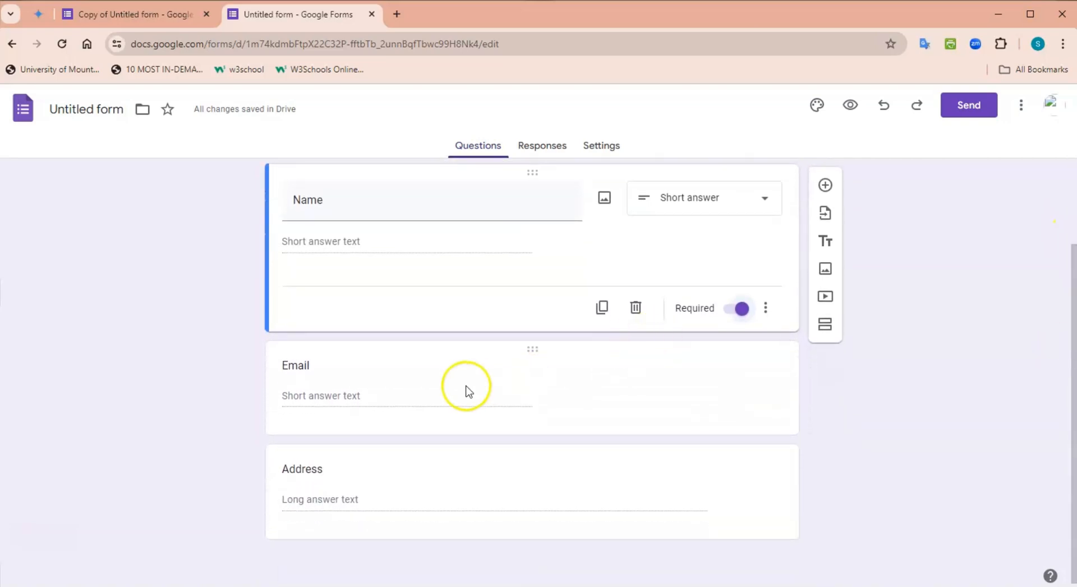
left_click(387, 386)
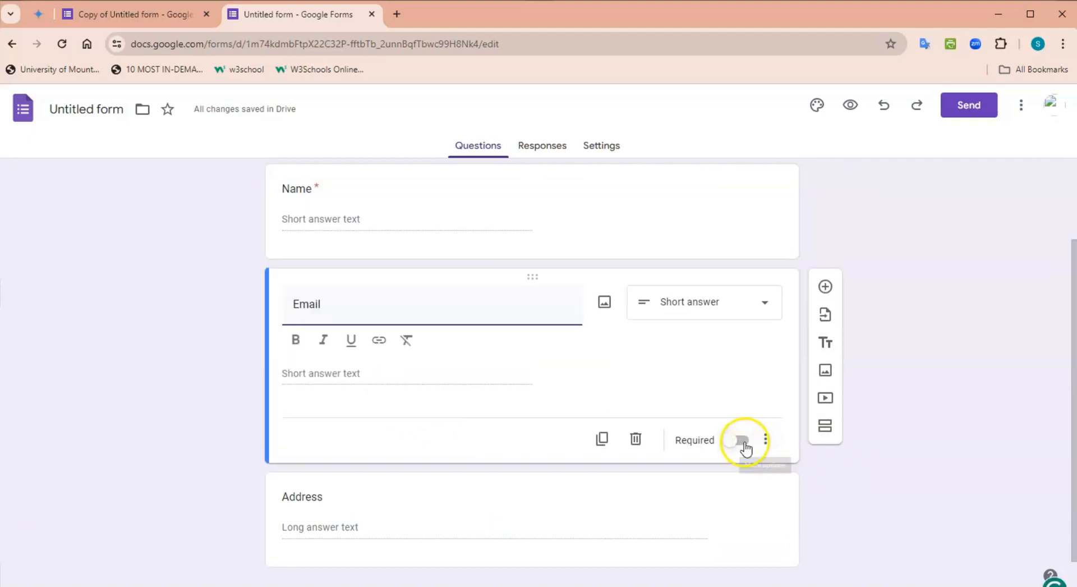
left_click(746, 445)
left_click(744, 414)
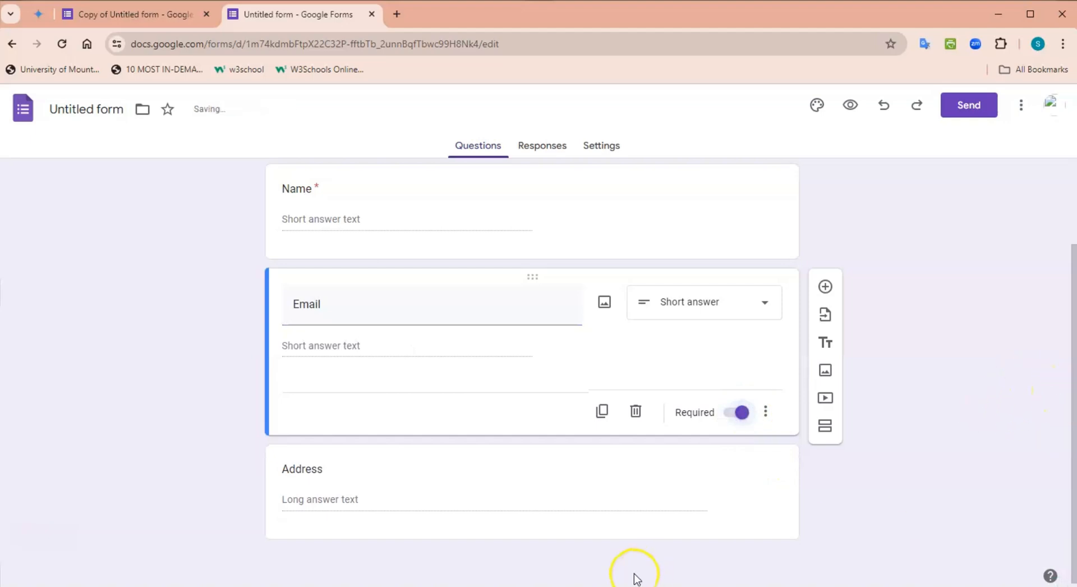
Make the Address question required.
left_click(406, 483)
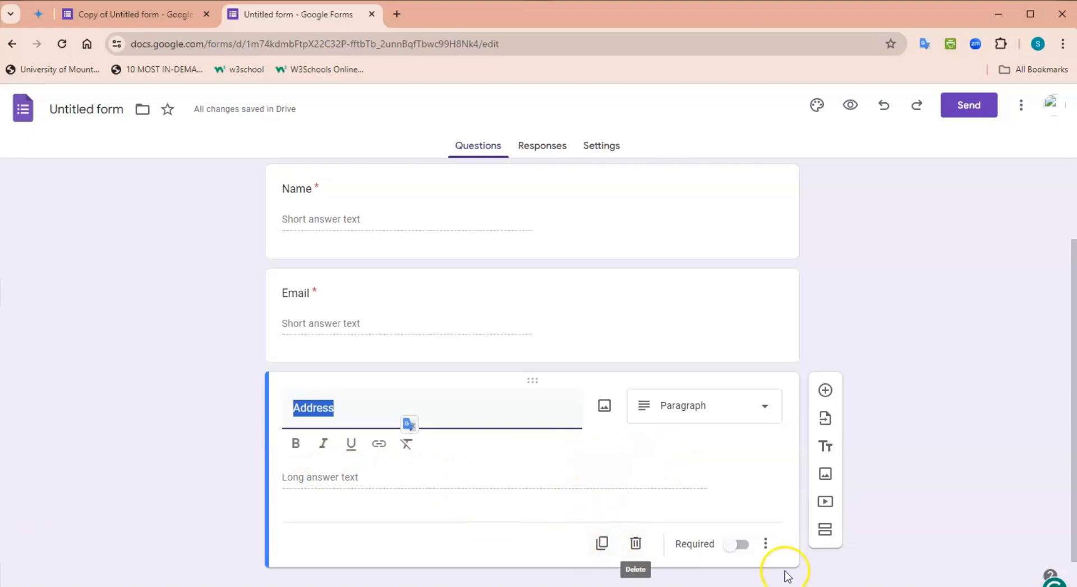
left_click(744, 545)
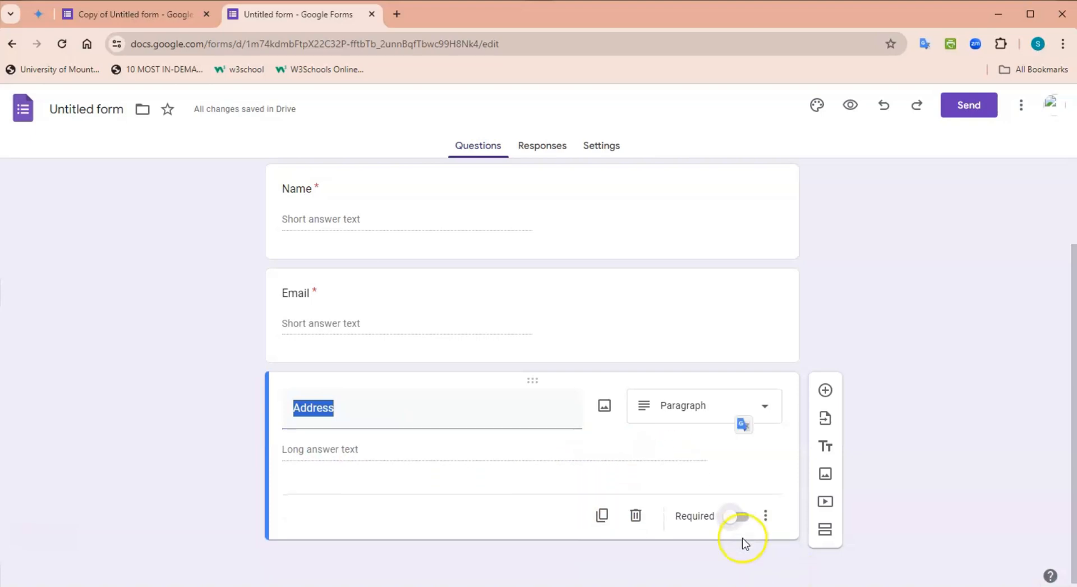
left_click(741, 517)
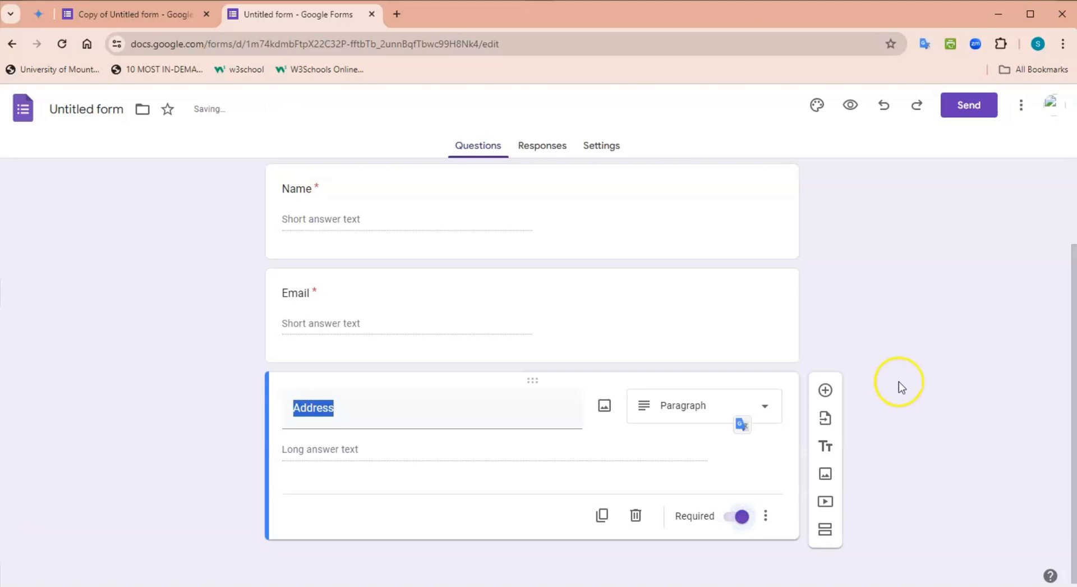
Add a Phone number question after Address and make it required.
left_click(825, 390)
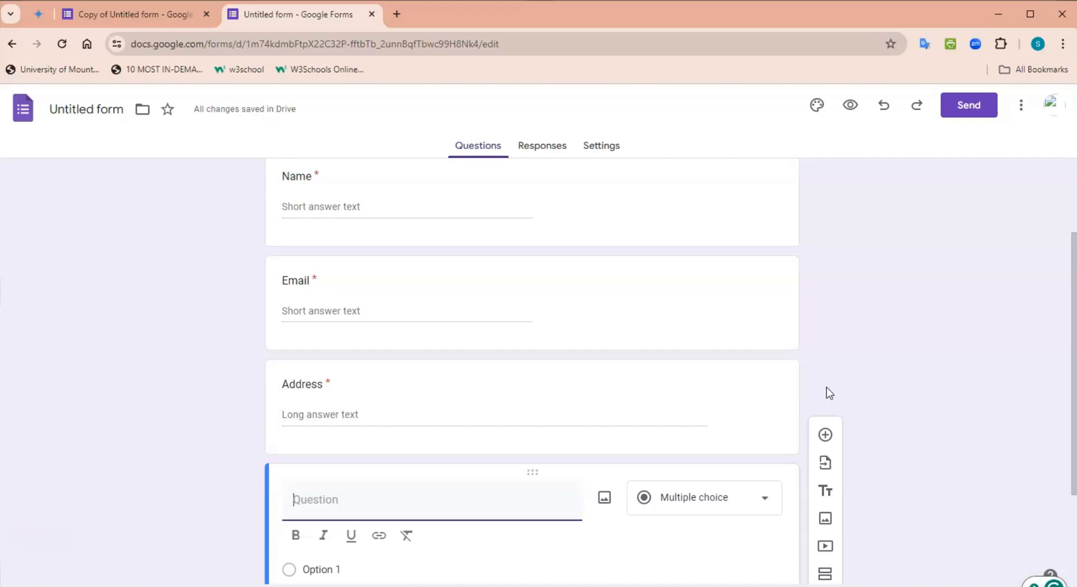
left_click(319, 500)
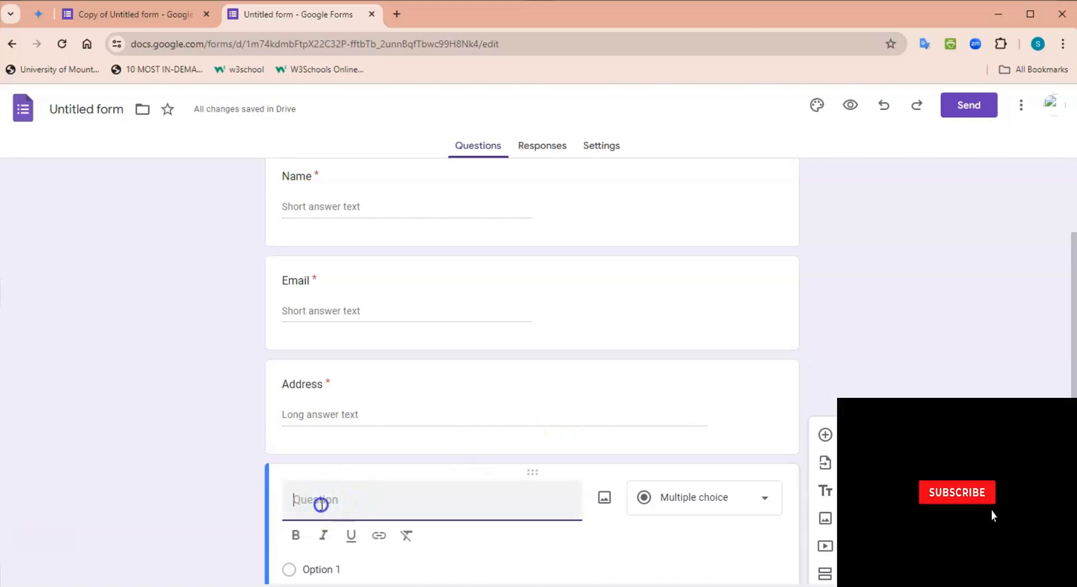
type("Phone number")
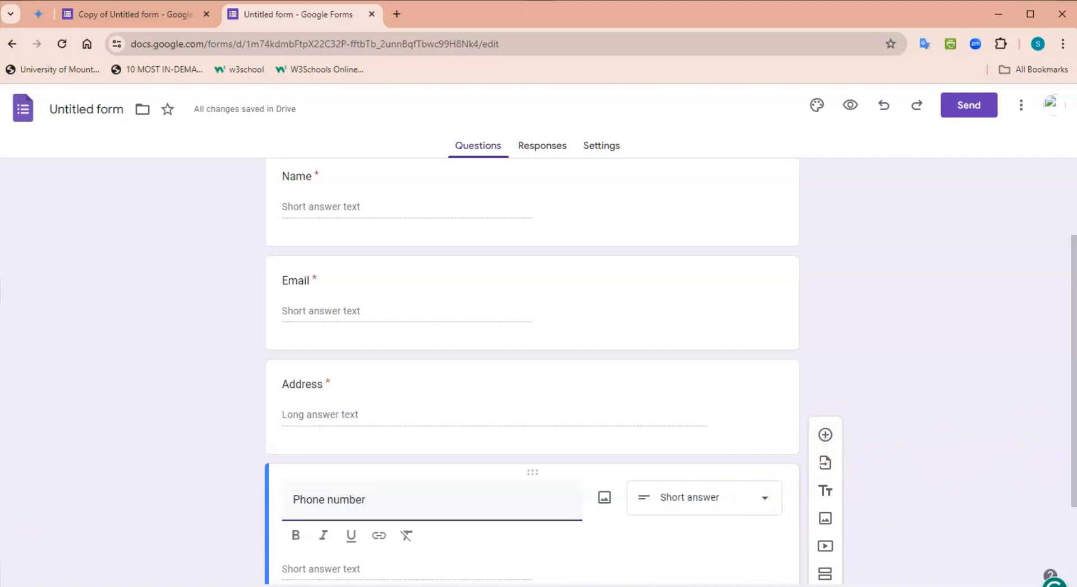
scroll(1071, 374, "down", 2)
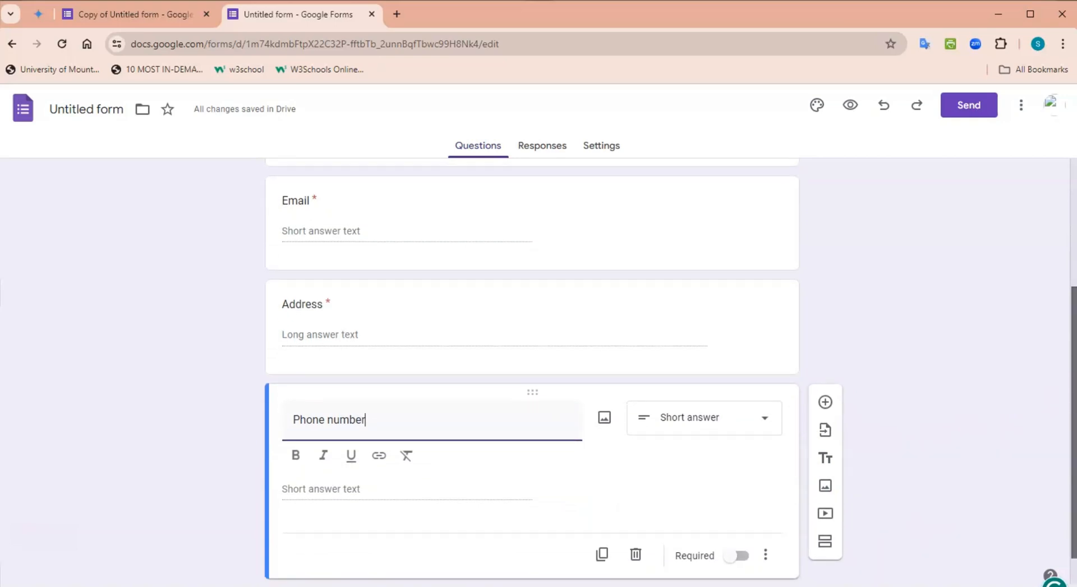
left_click(745, 533)
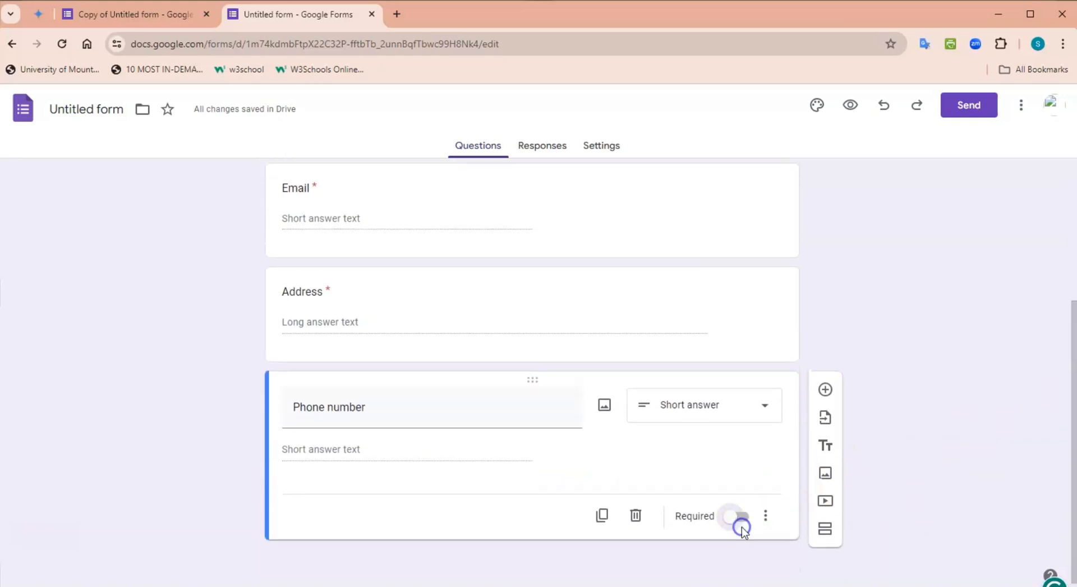
left_click(742, 522)
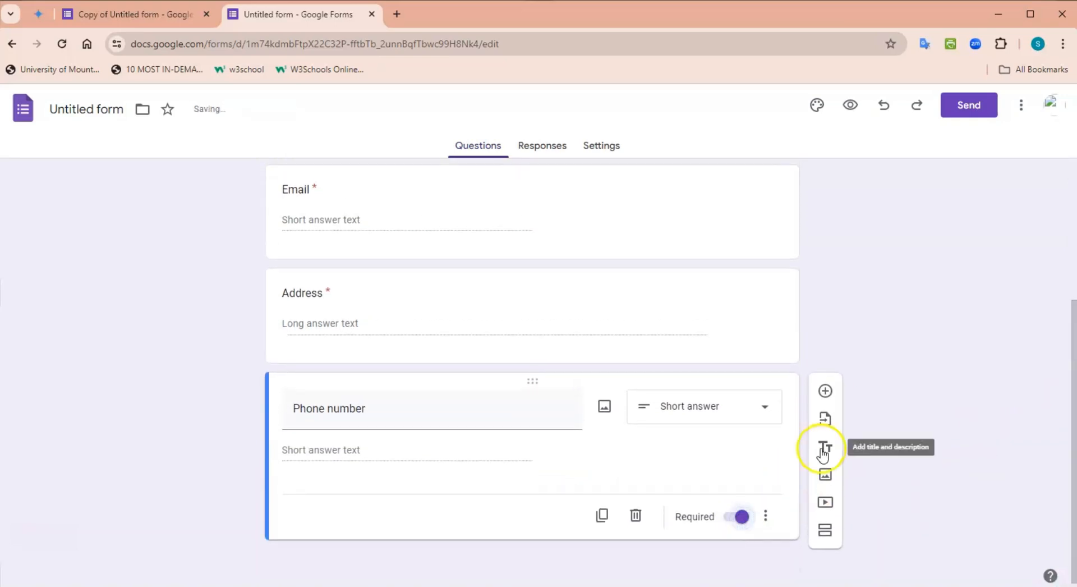
Add a multiple-choice Gender question after Phone number with the options Male and Female.
left_click(825, 393)
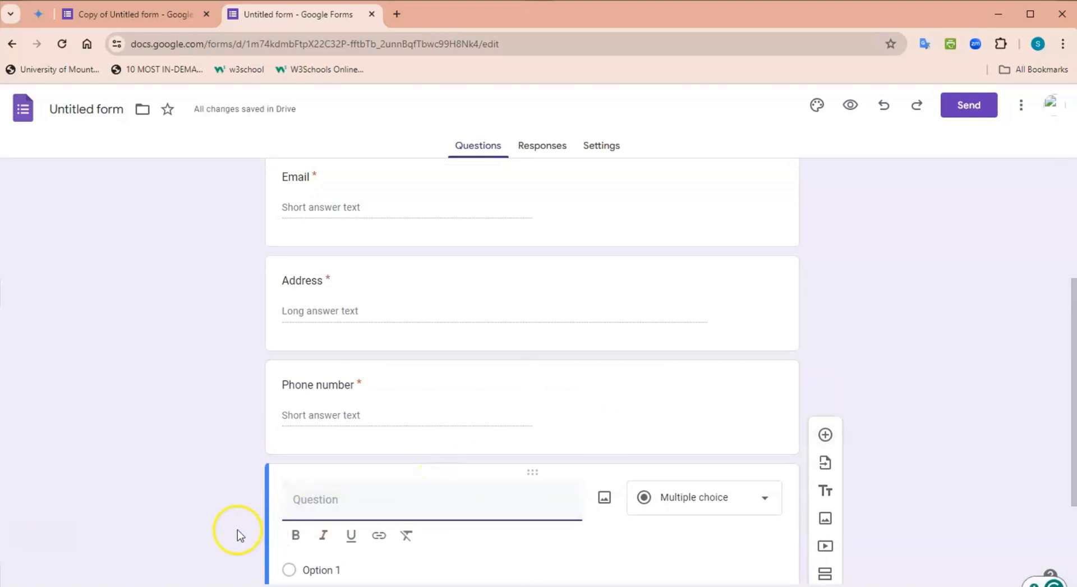
left_click(310, 499)
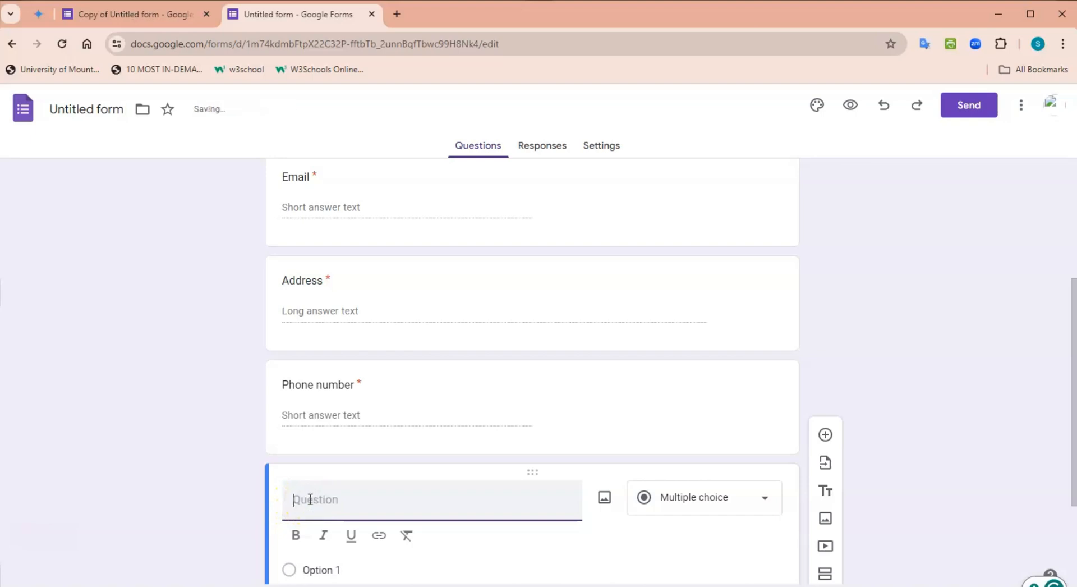
type("Gender")
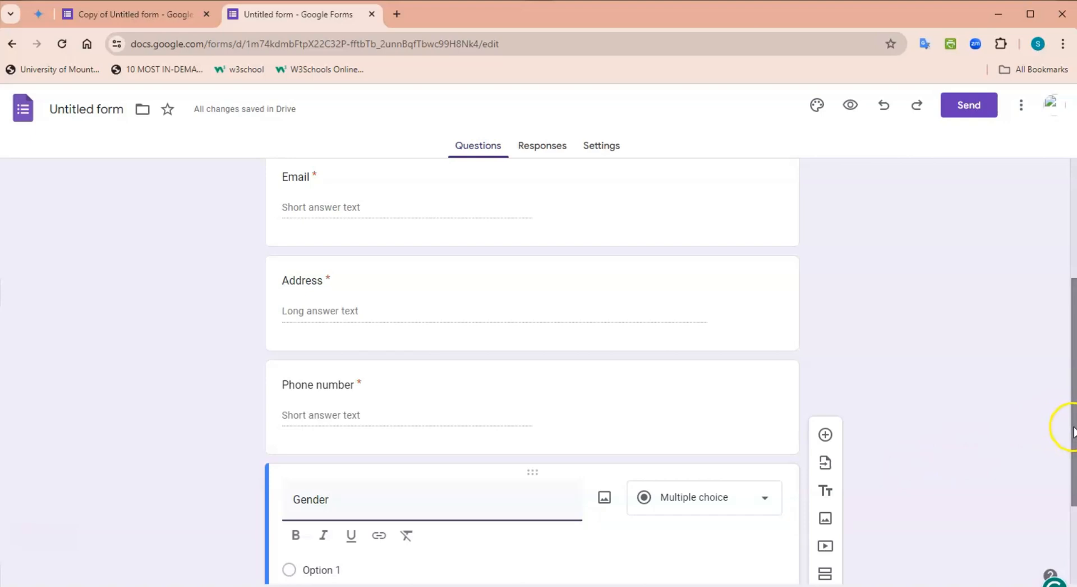
left_click_drag(1071, 432, 1072, 482)
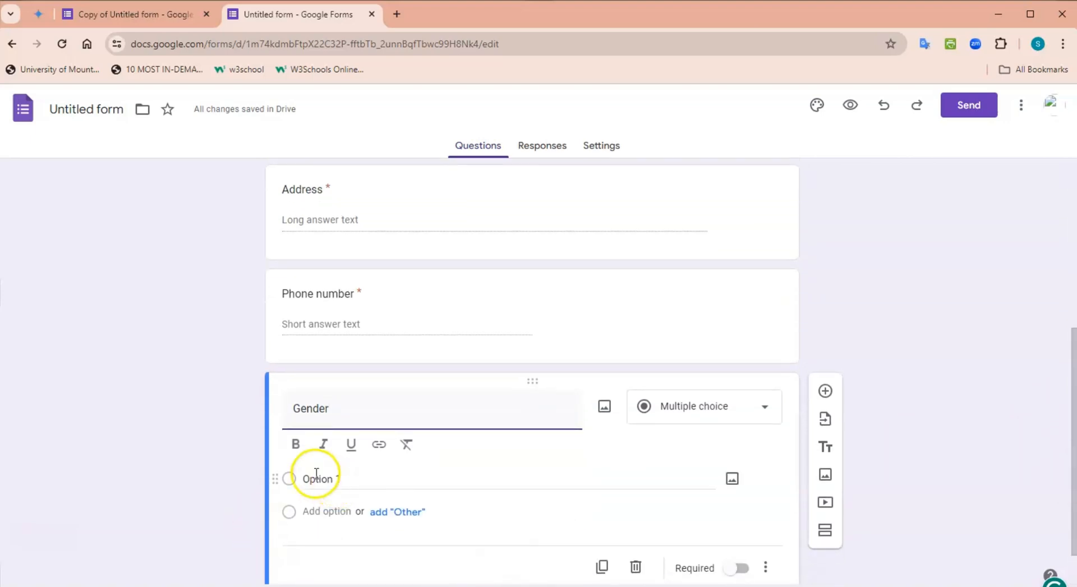
left_click(297, 478)
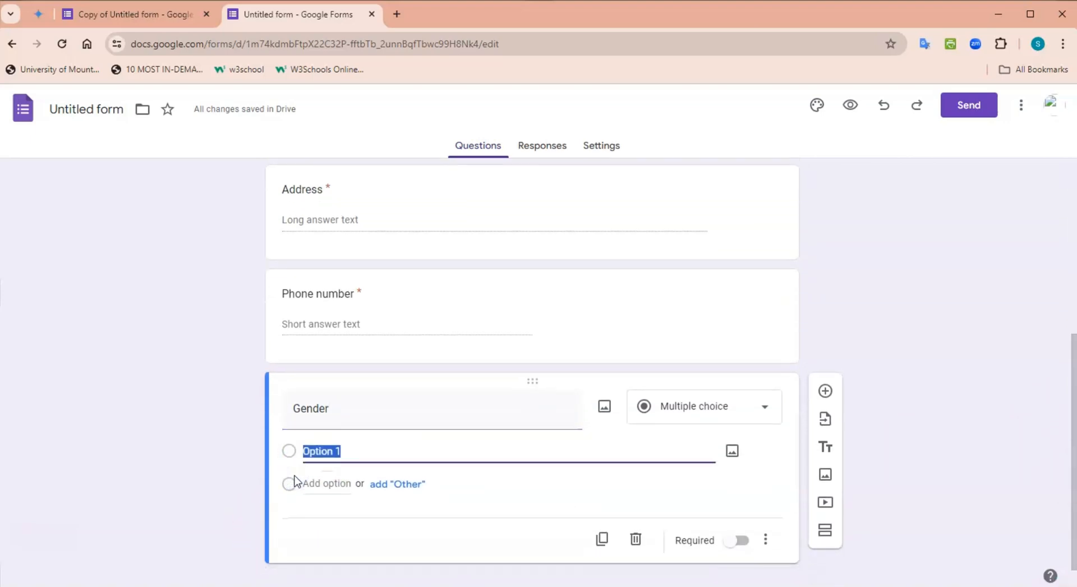
type("Ma")
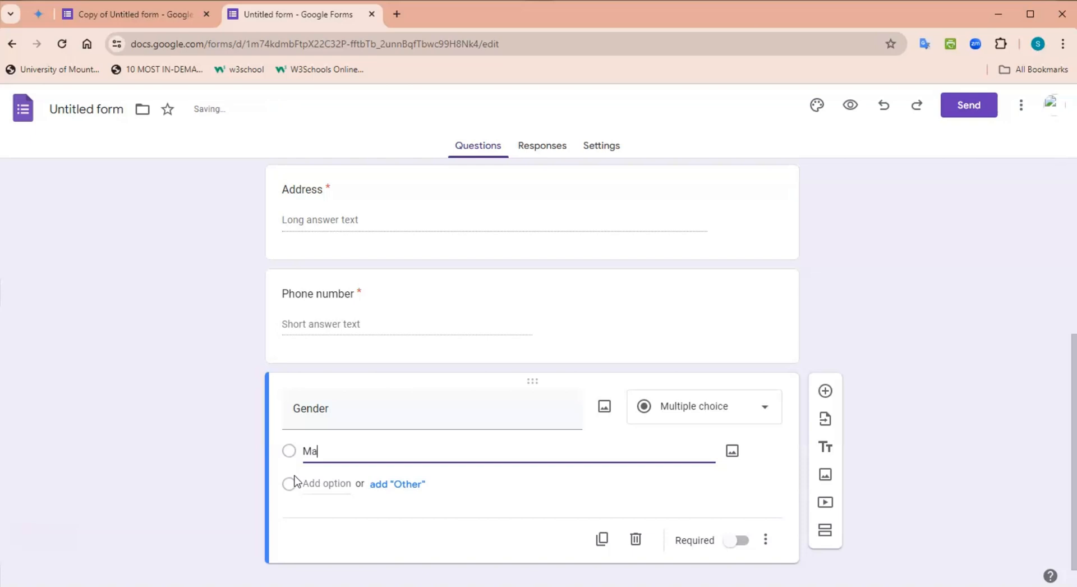
type("le")
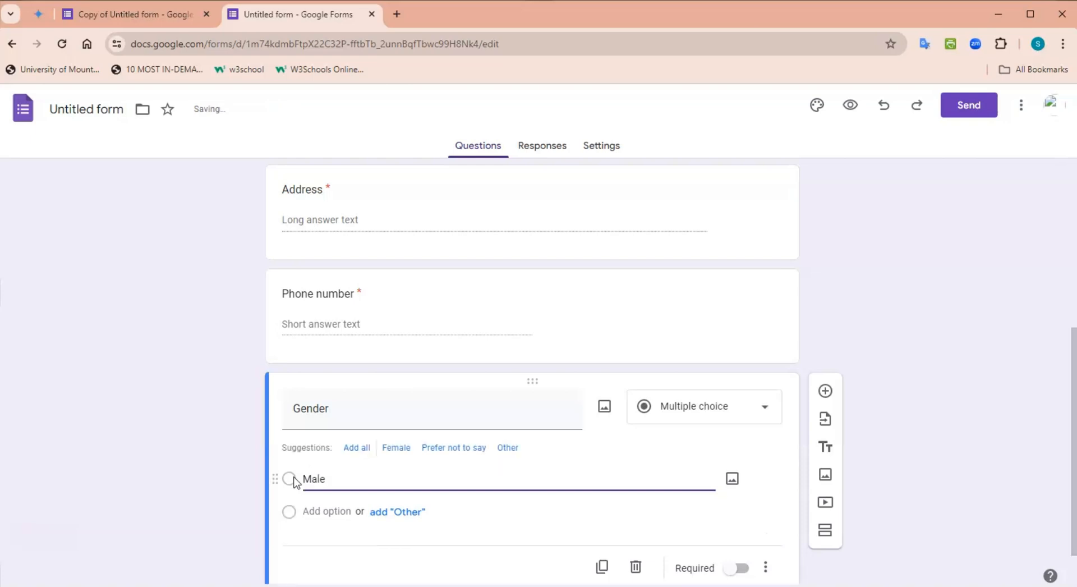
left_click(290, 482)
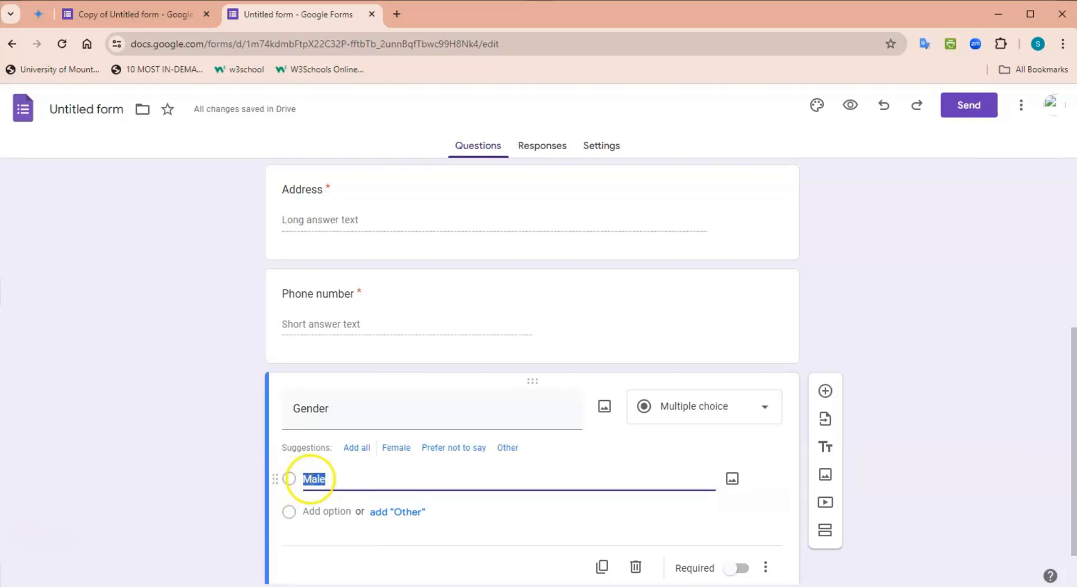
left_click(289, 511)
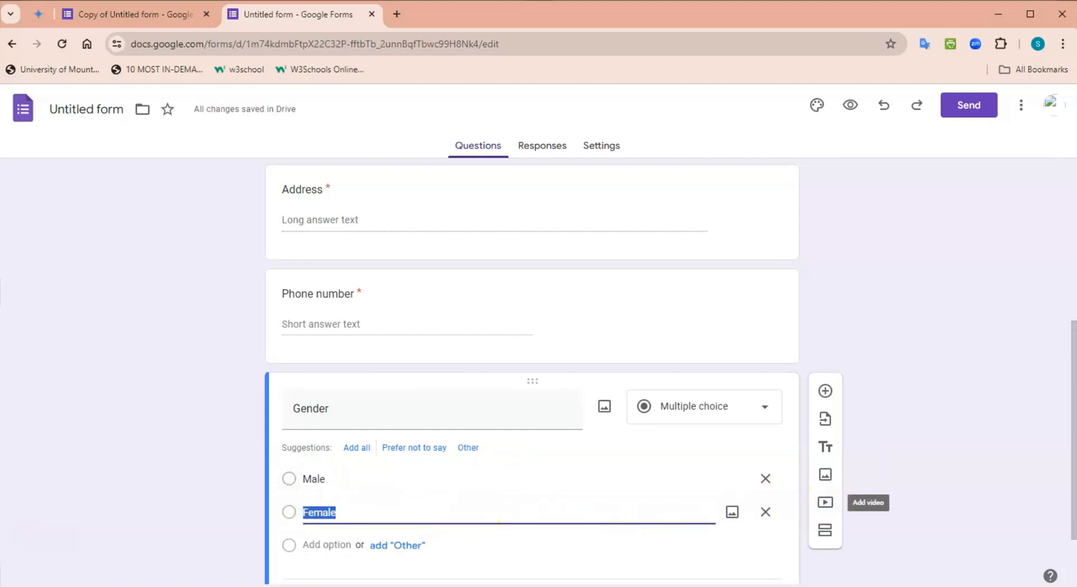
Add an Age question after Gender and set its answer type to multiple choice.
left_click_drag(1072, 331, 1072, 382)
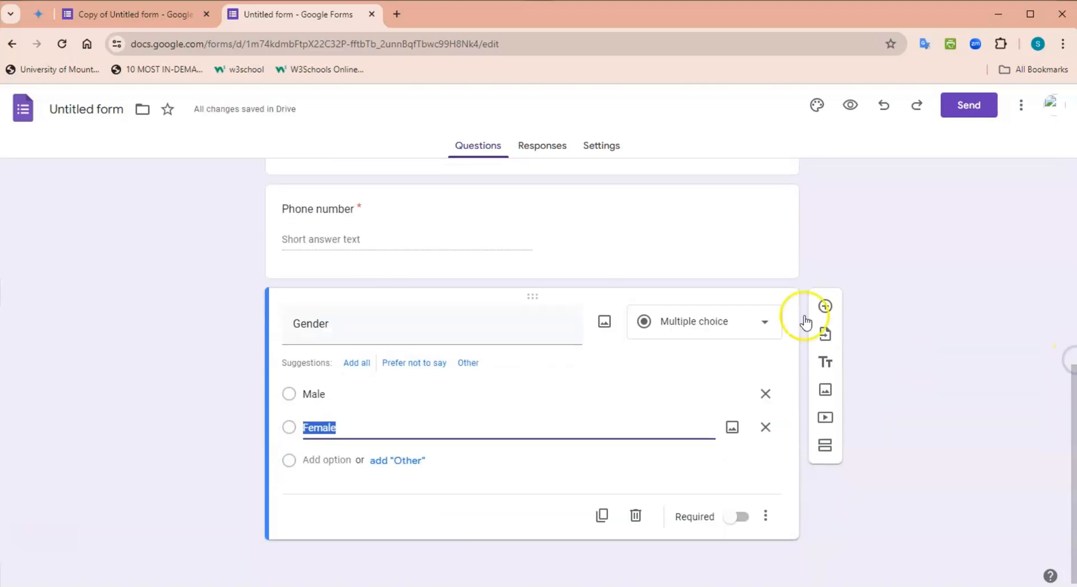
left_click(824, 307)
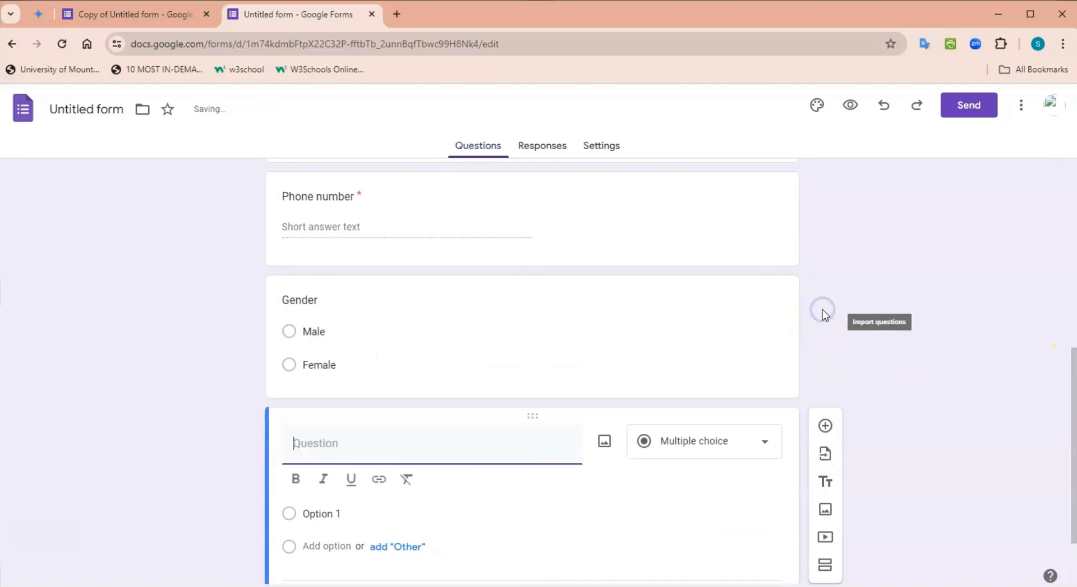
left_click(769, 331)
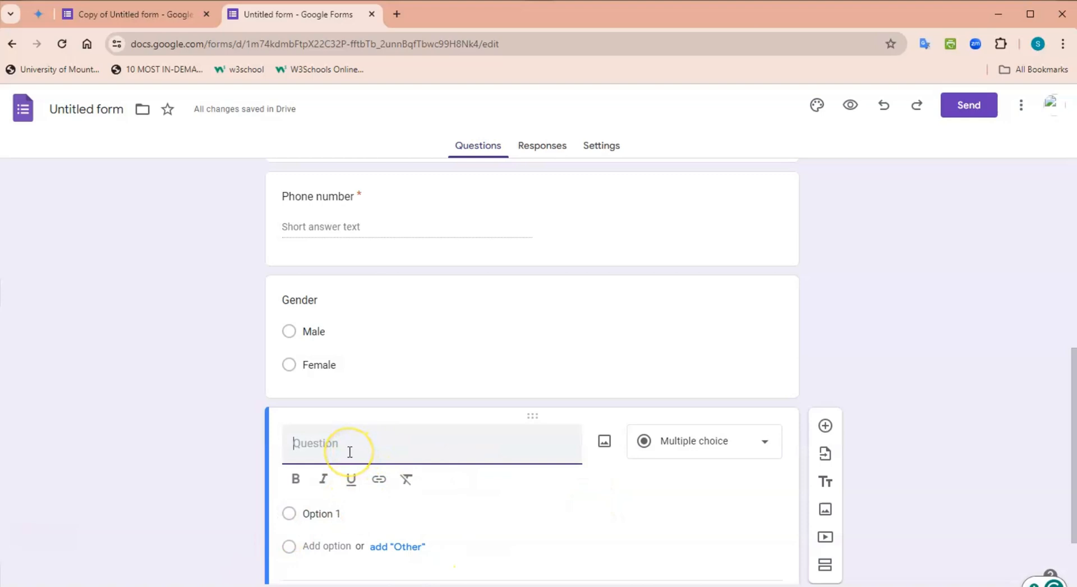
type("Age")
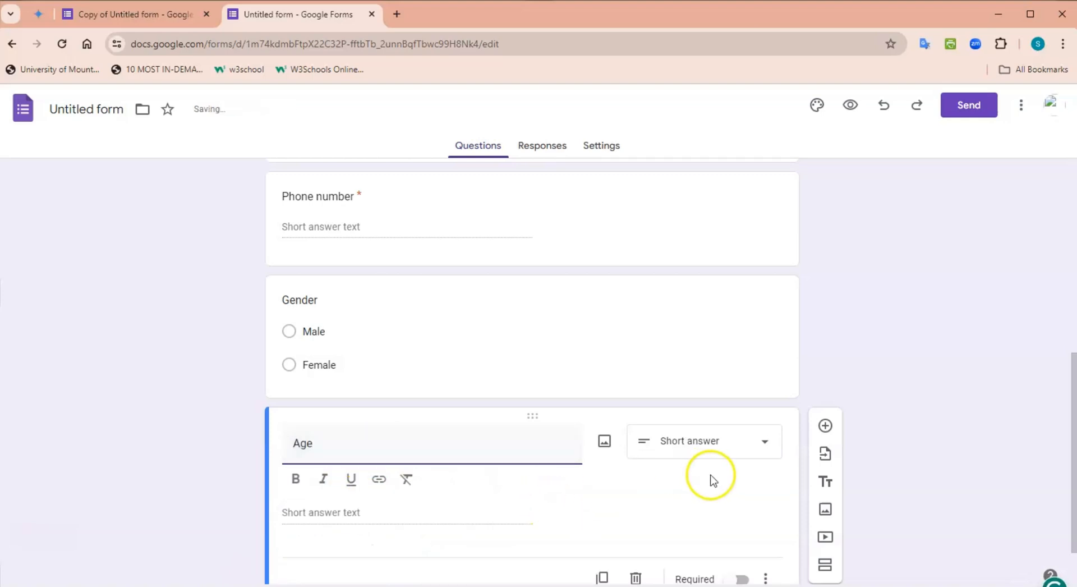
left_click(767, 446)
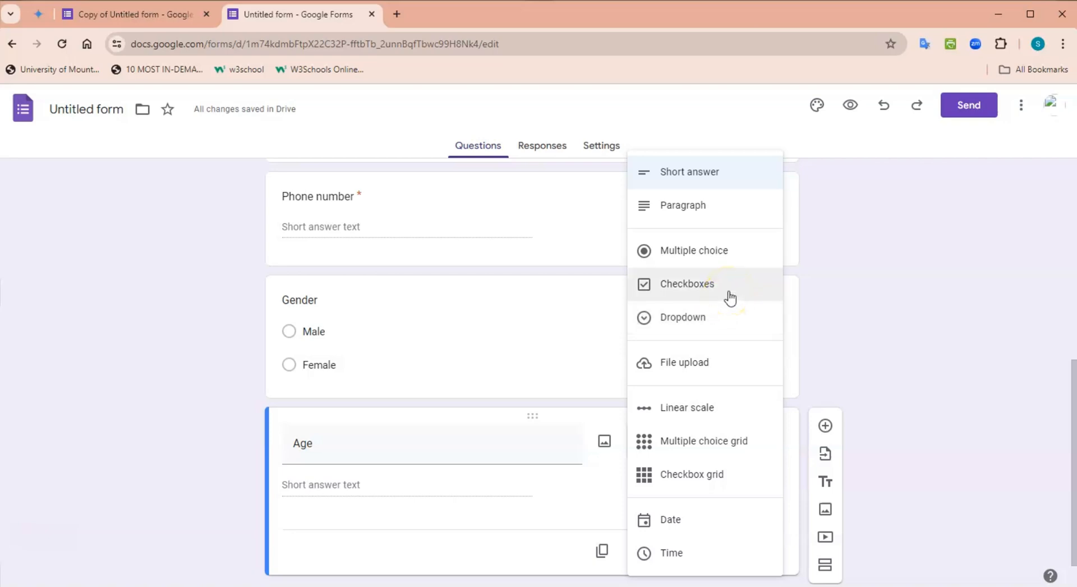
left_click(729, 258)
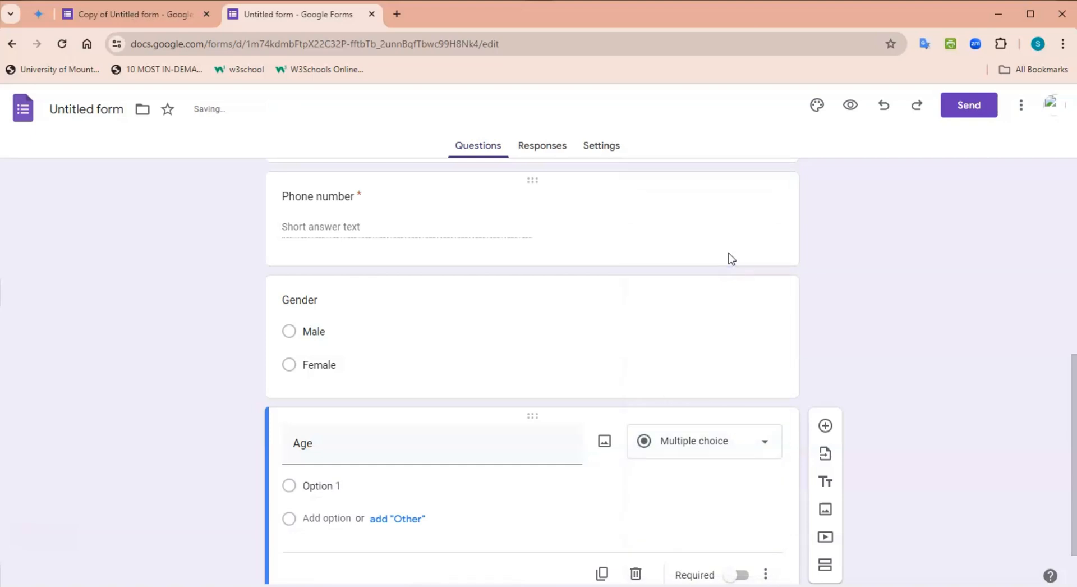
Fill in the Age options as 10 - 20, 21 - 30, 31 - 40, 41- 50 and Above 50.
left_click(290, 487)
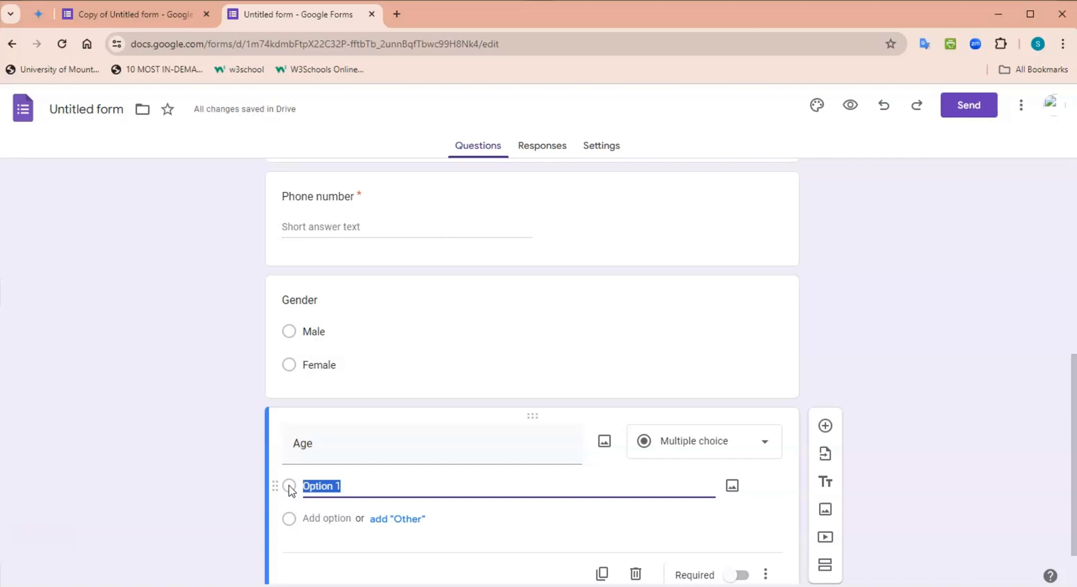
type("1- 50")
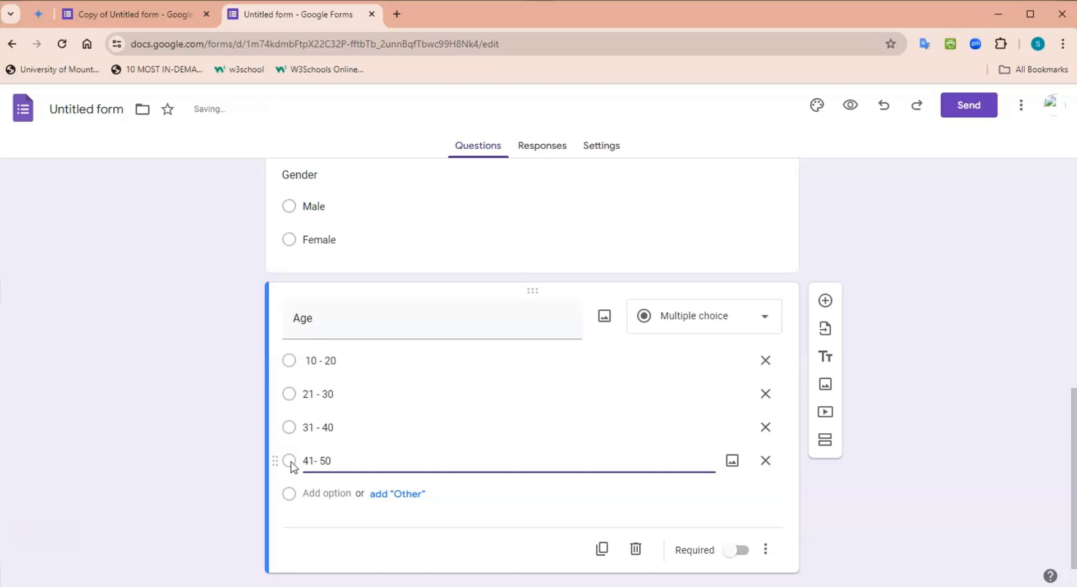
left_click(305, 496)
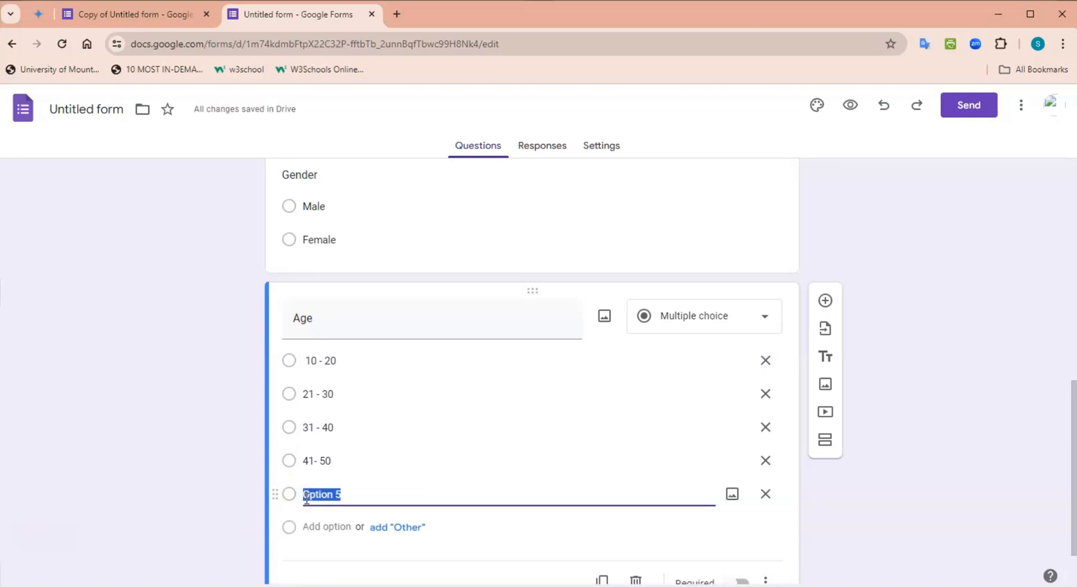
type("Above 50")
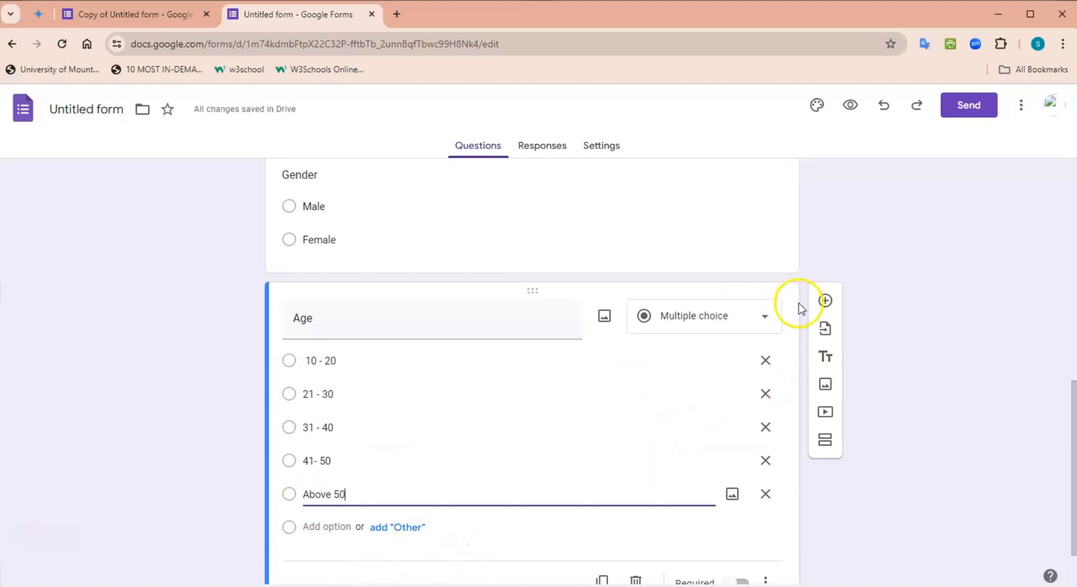
Add two short-answer questions after Age, titled County and State.
left_click(826, 301)
left_click(826, 302)
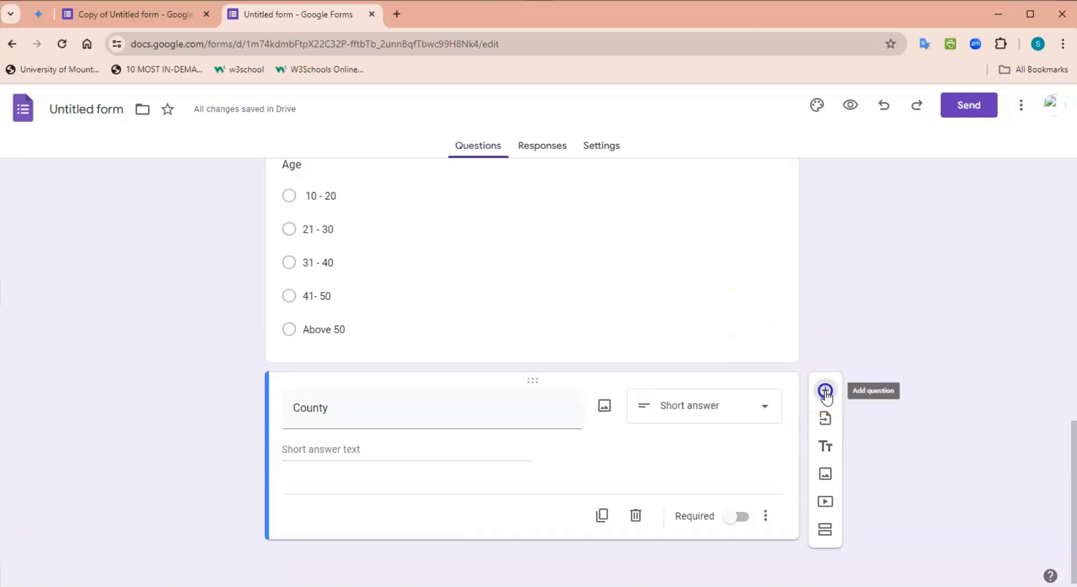
left_click(825, 391)
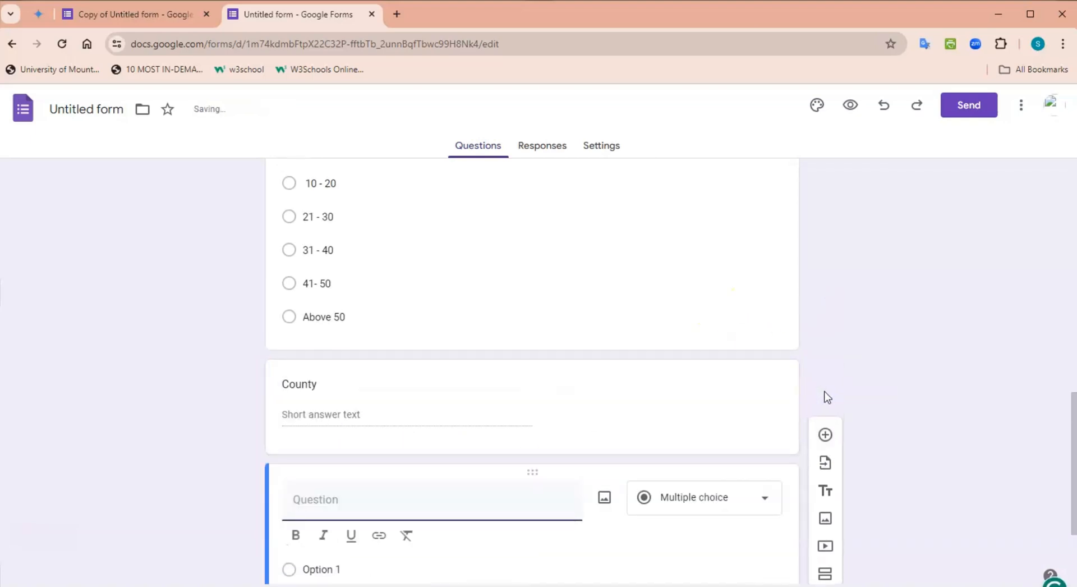
left_click(317, 500)
type("State")
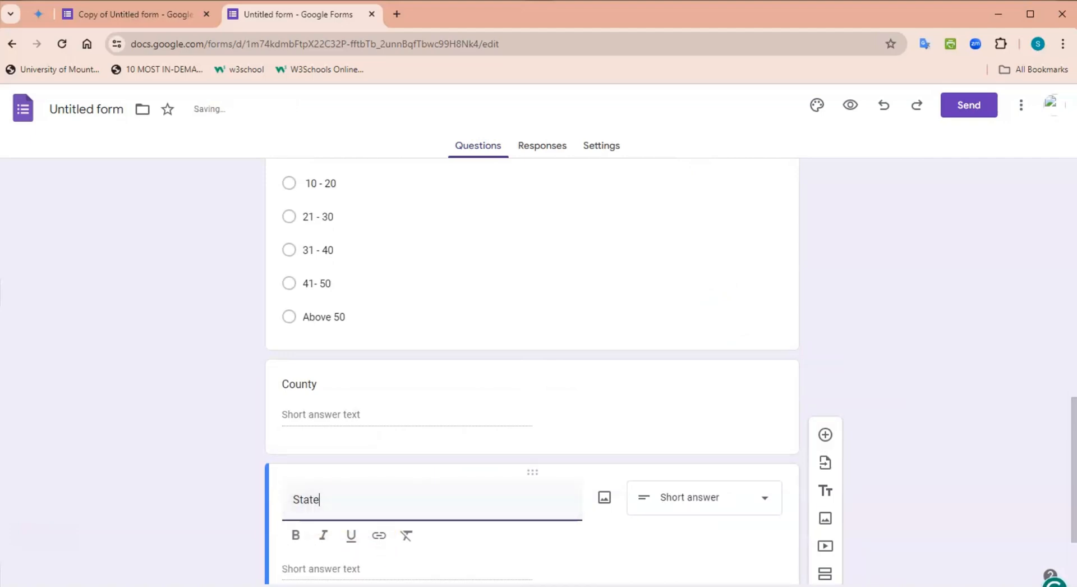
Add two short-answer questions after State, titled City/town and ZIP CODE.
left_click(825, 435)
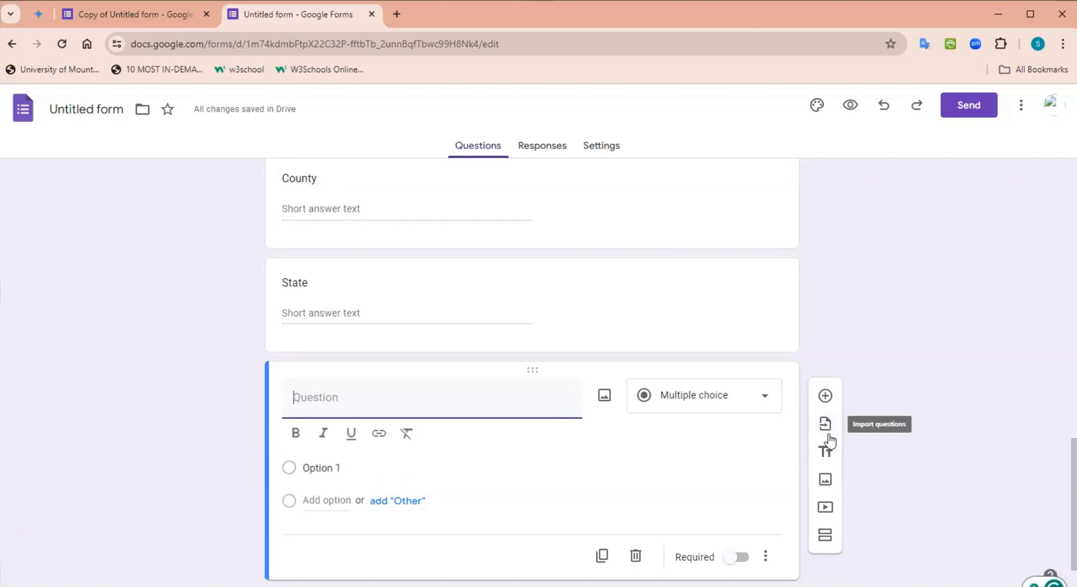
left_click(305, 397)
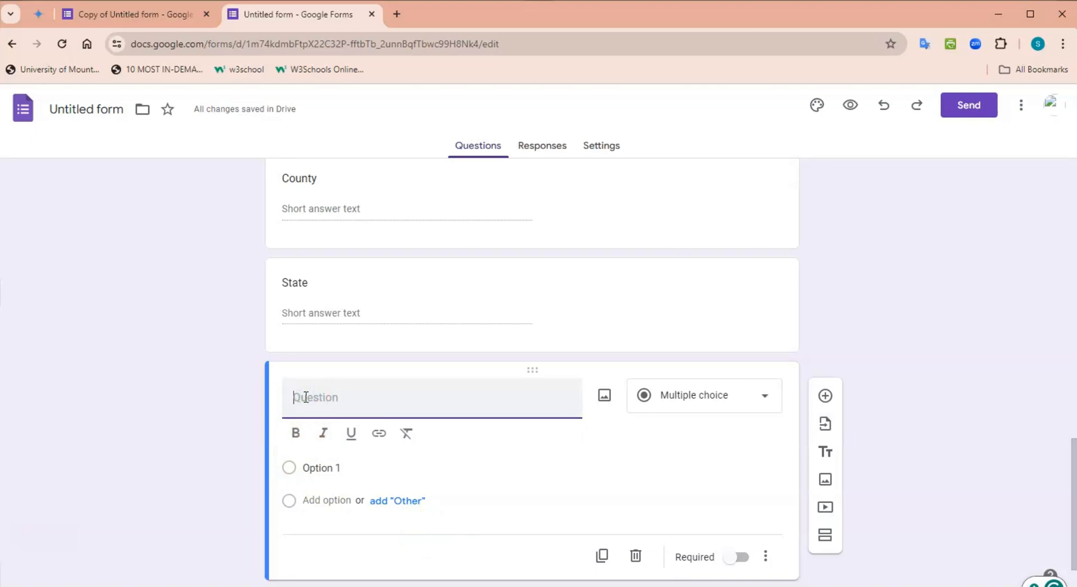
type("CITY")
left_click(396, 447)
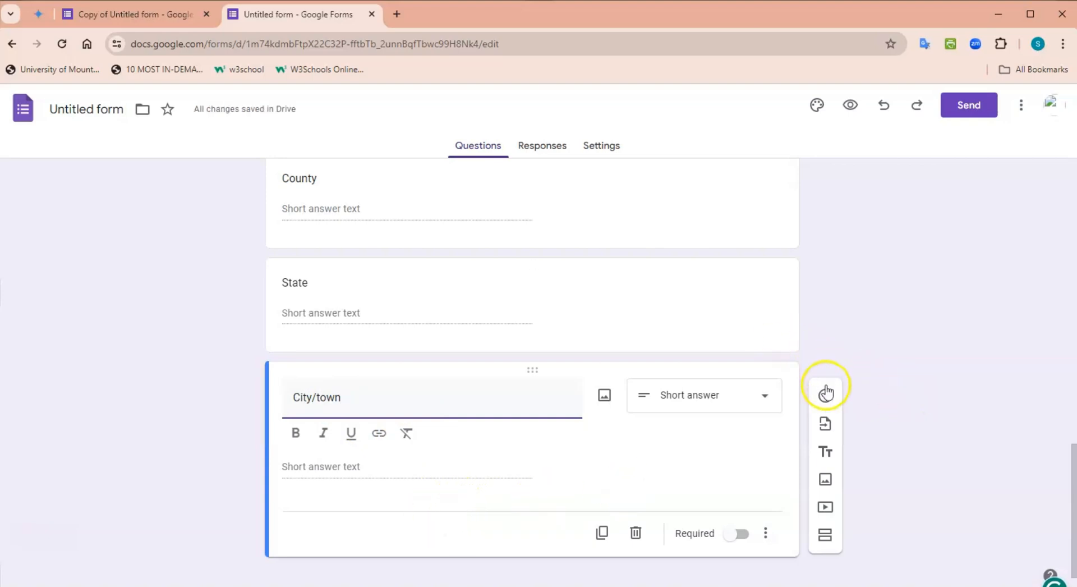
left_click(826, 393)
type("ZIP CODE")
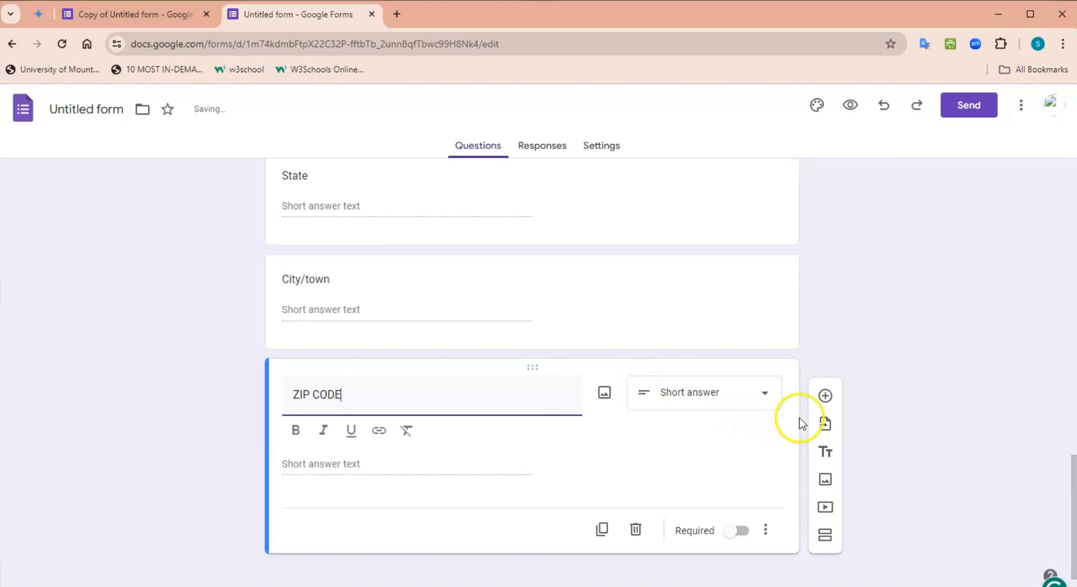
Add a Language question after ZIP CODE and set its answer type to checkbox grid.
left_click(824, 398)
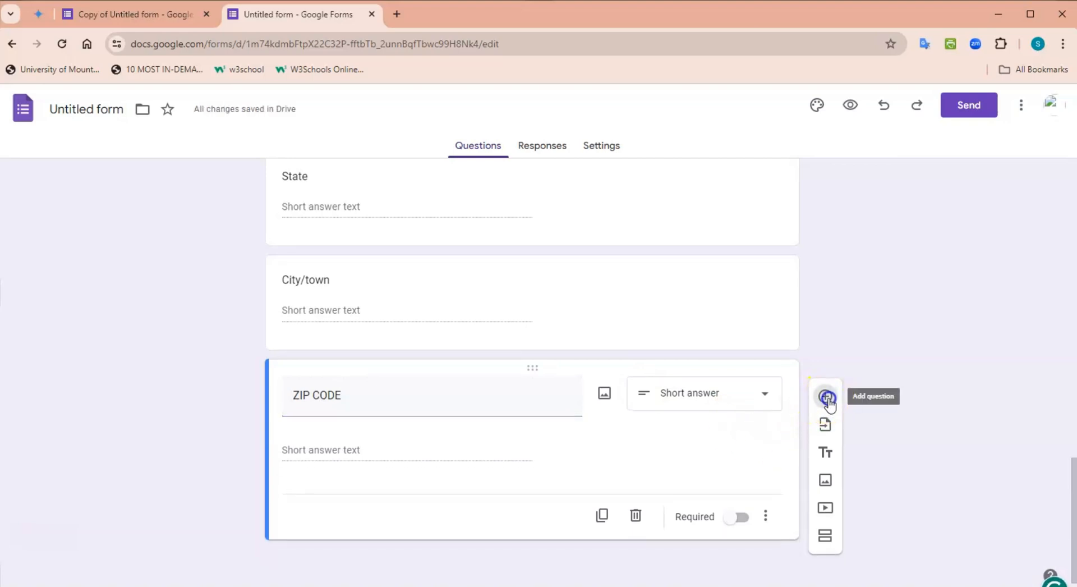
type("L")
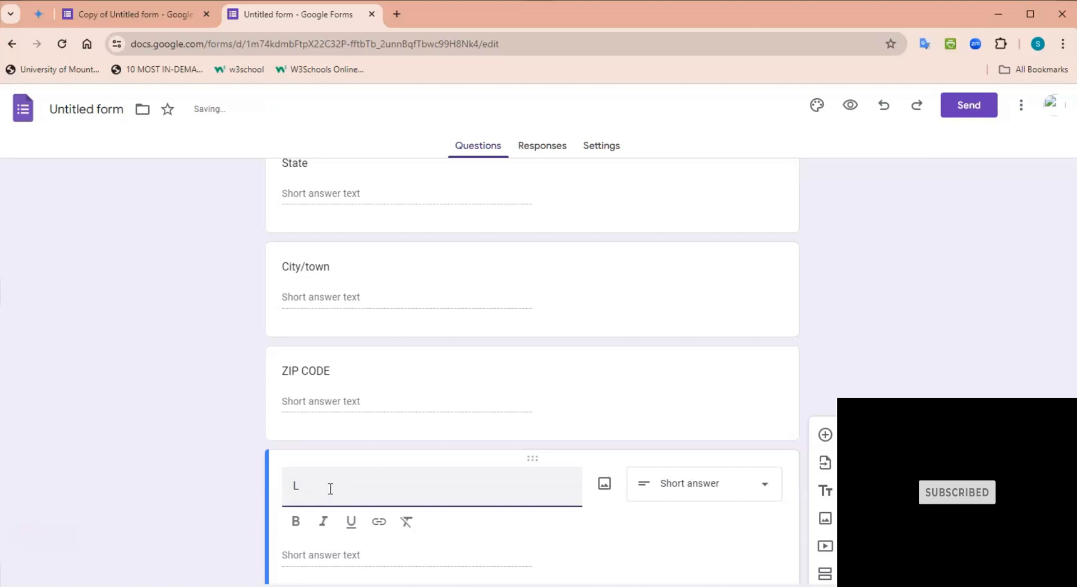
type("anguage")
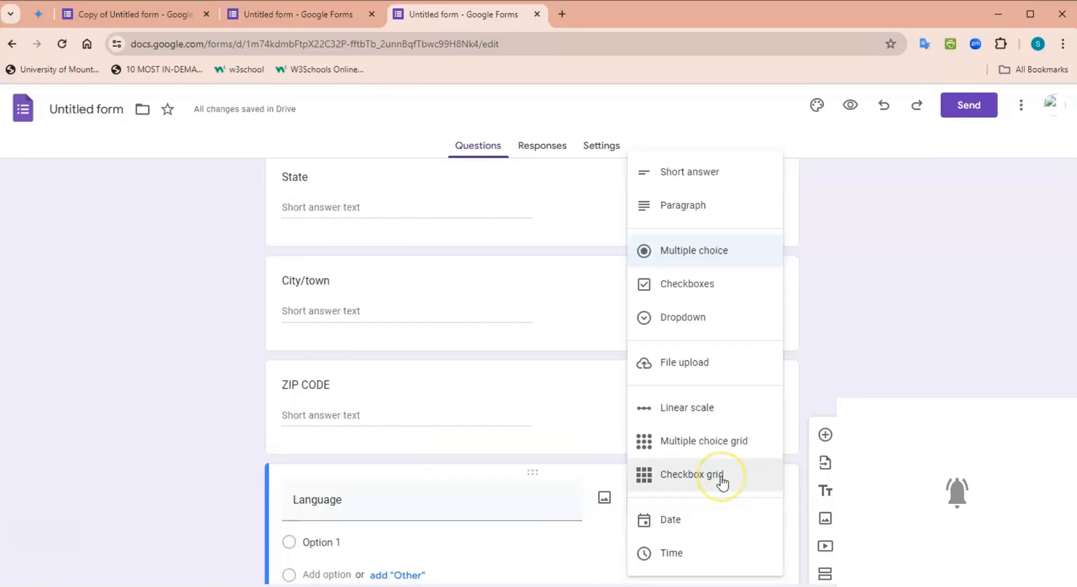
left_click(721, 478)
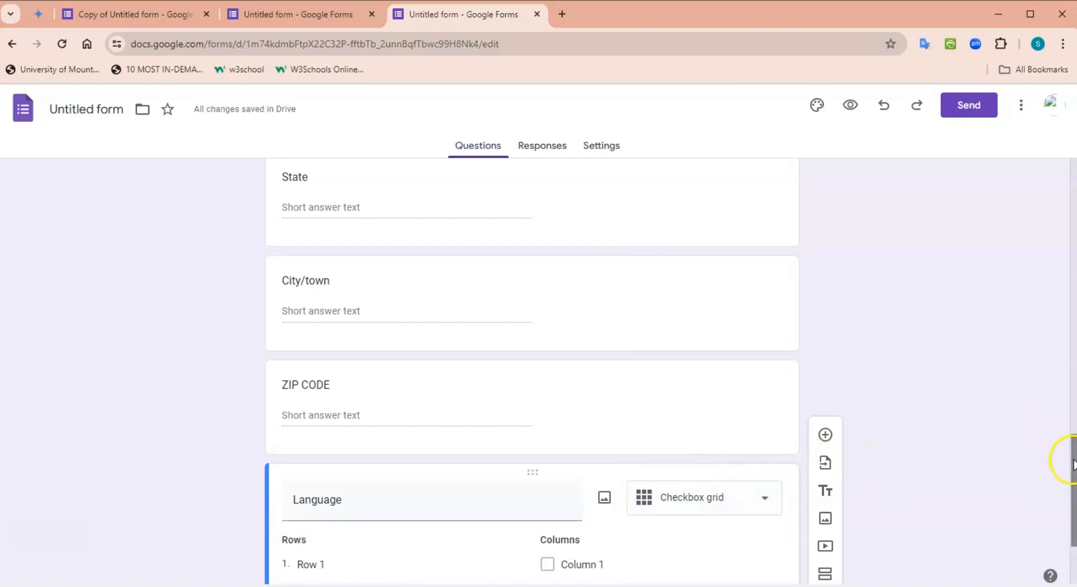
Fill in the Language grid rows as English, German, French, Turkish and Spanish.
scroll(1058, 448, "down", 3)
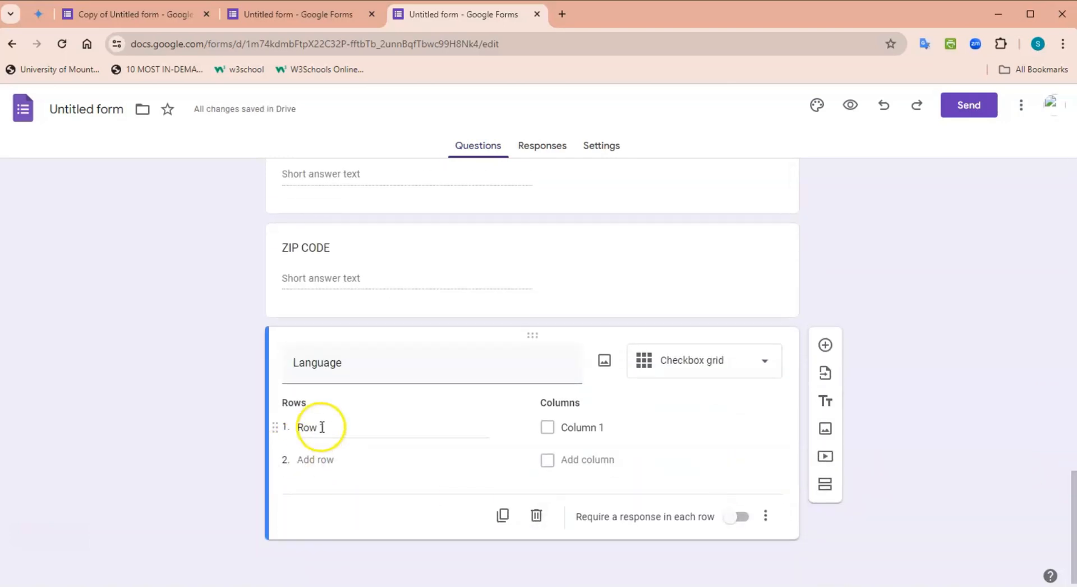
left_click(302, 427)
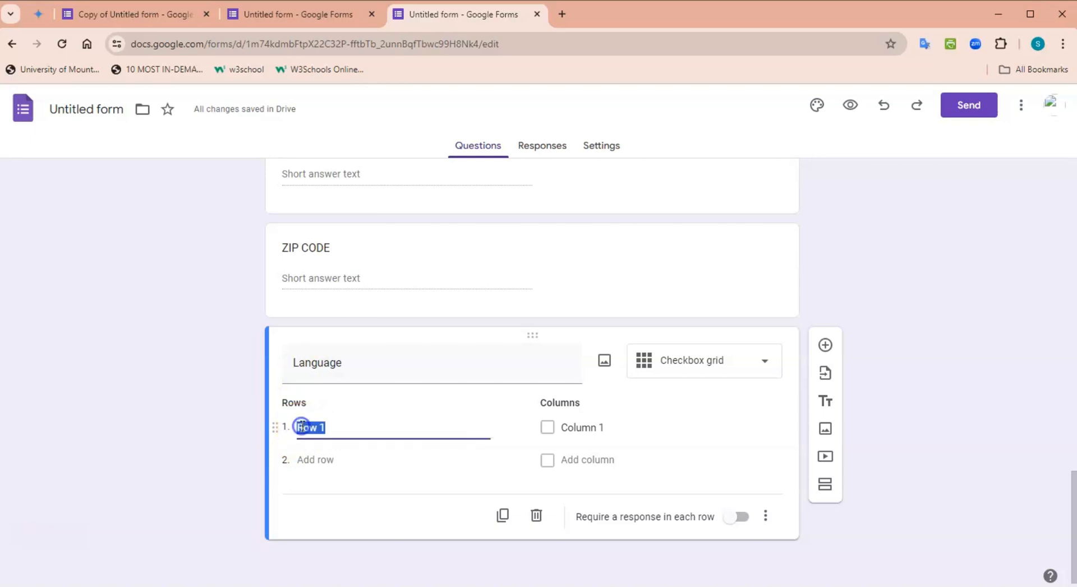
type("English")
left_click(310, 459)
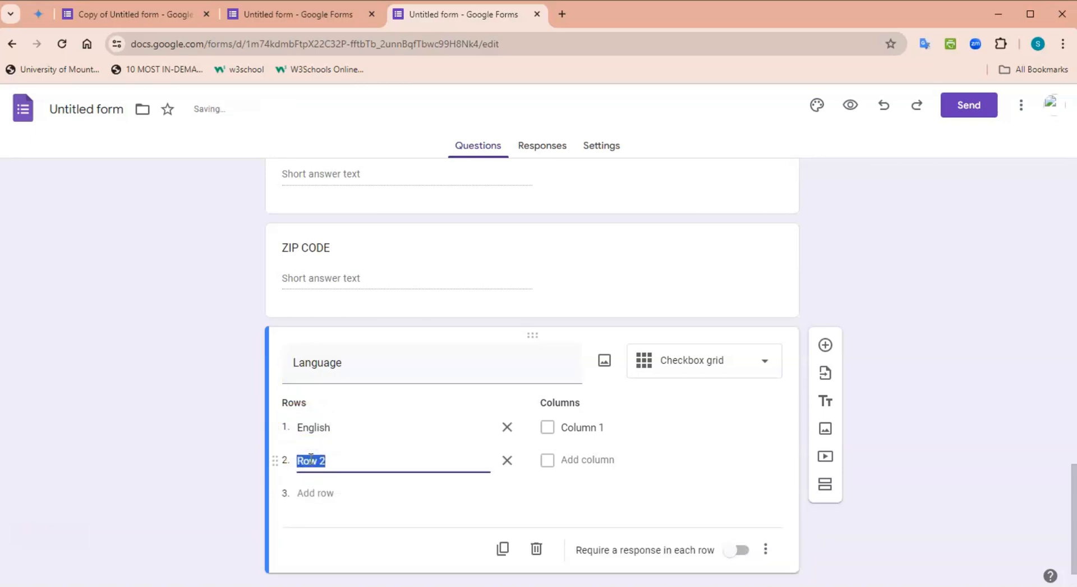
type("German")
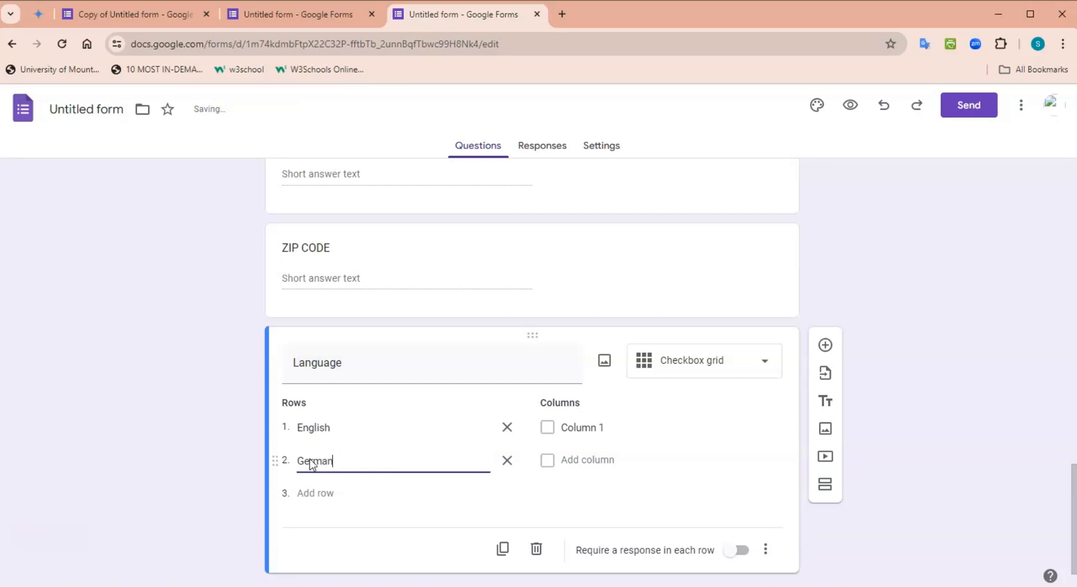
left_click(317, 493)
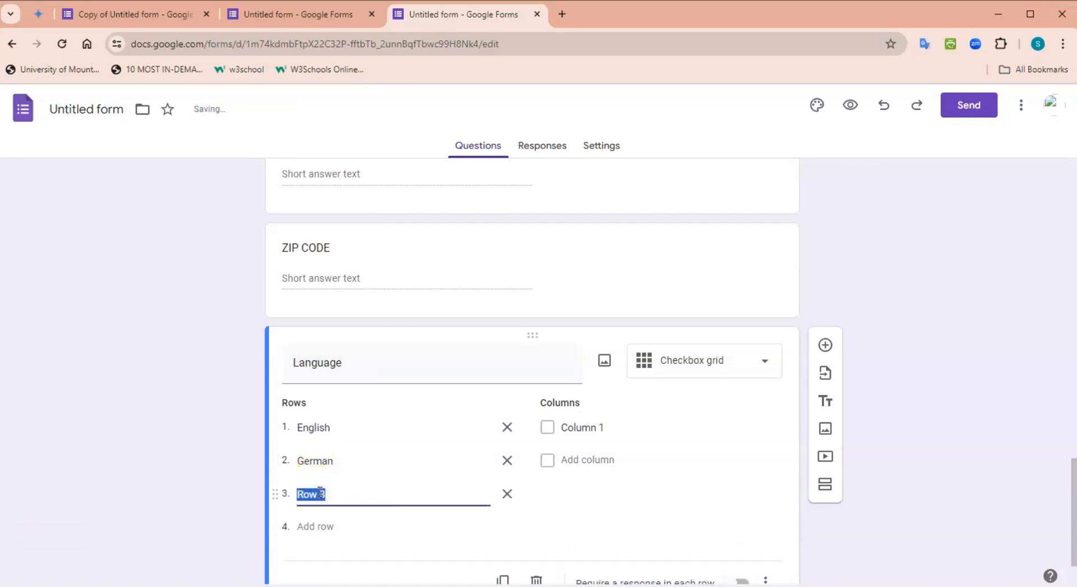
type("French")
left_click(306, 528)
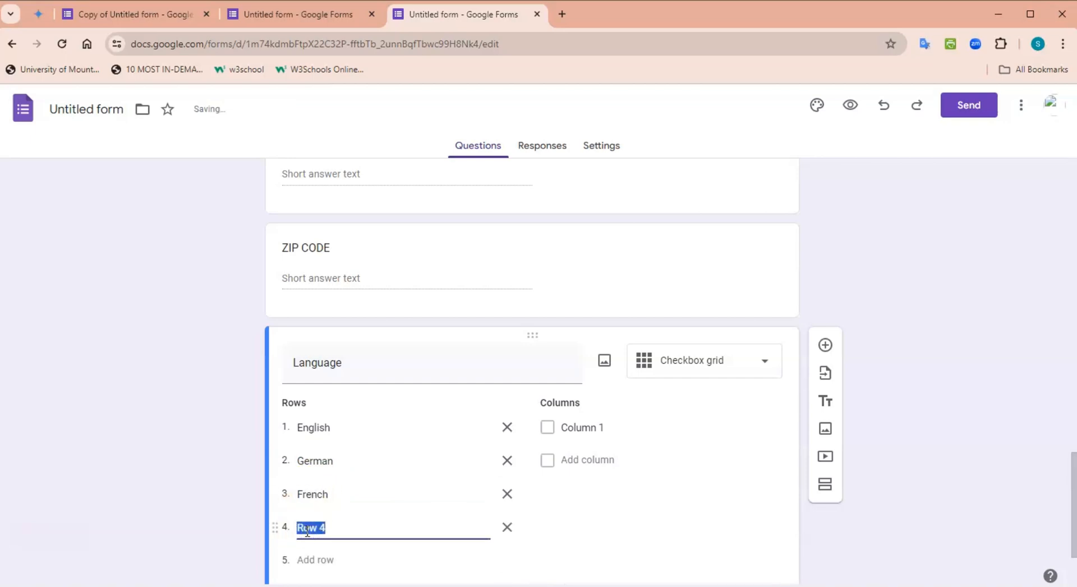
type("Turkish")
left_click(316, 559)
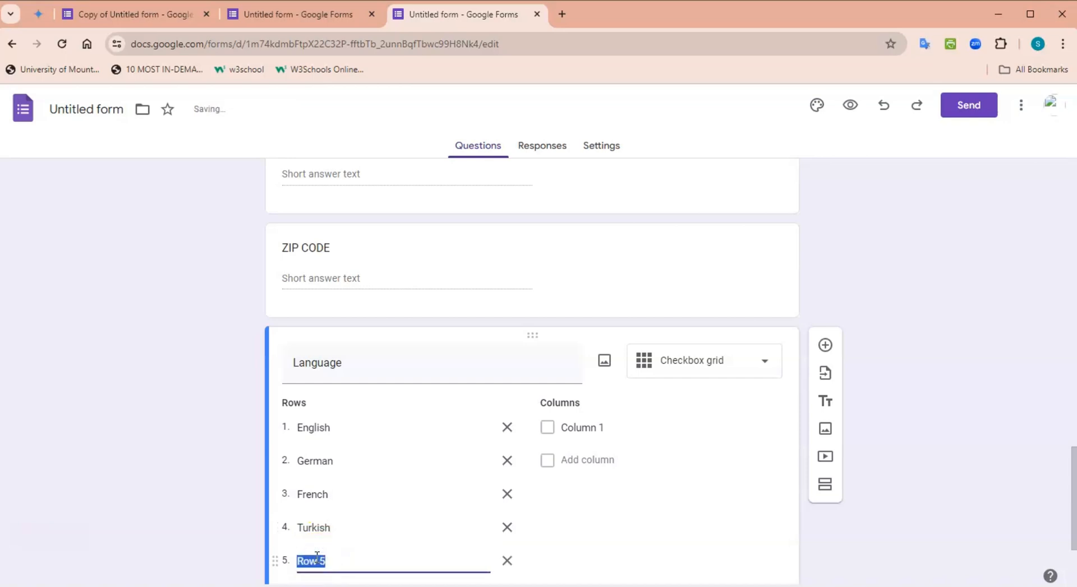
type("Spanish")
Fill in the Language grid columns as Read, Write, Speak and Understand.
left_click(582, 428)
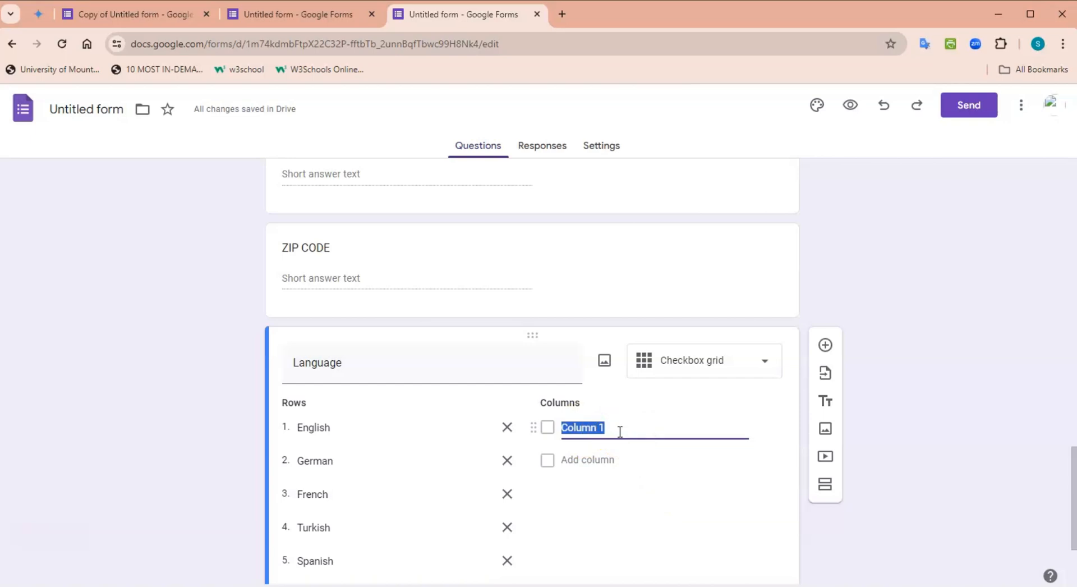
type("Read")
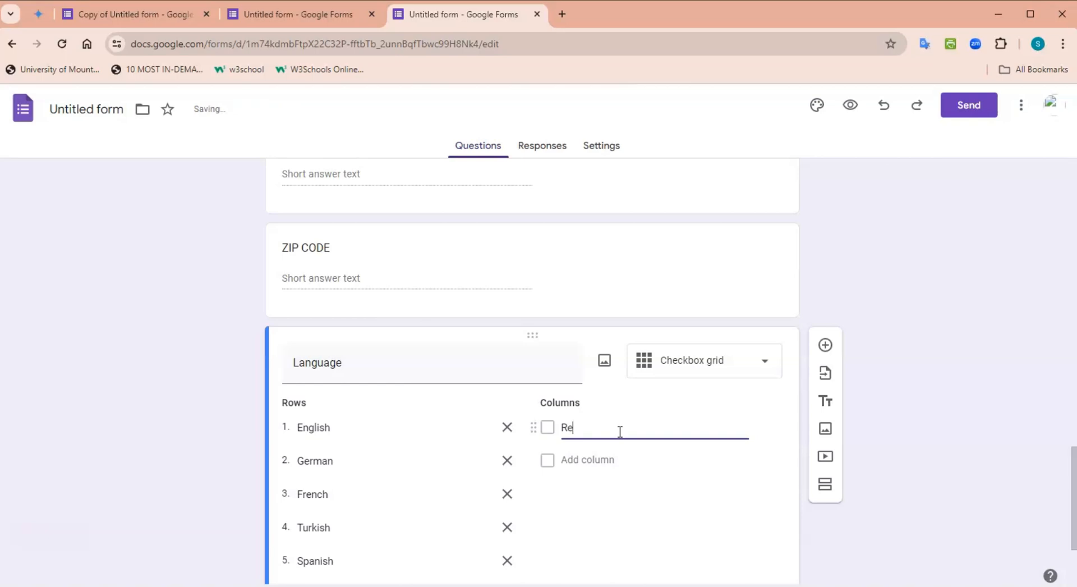
left_click(580, 464)
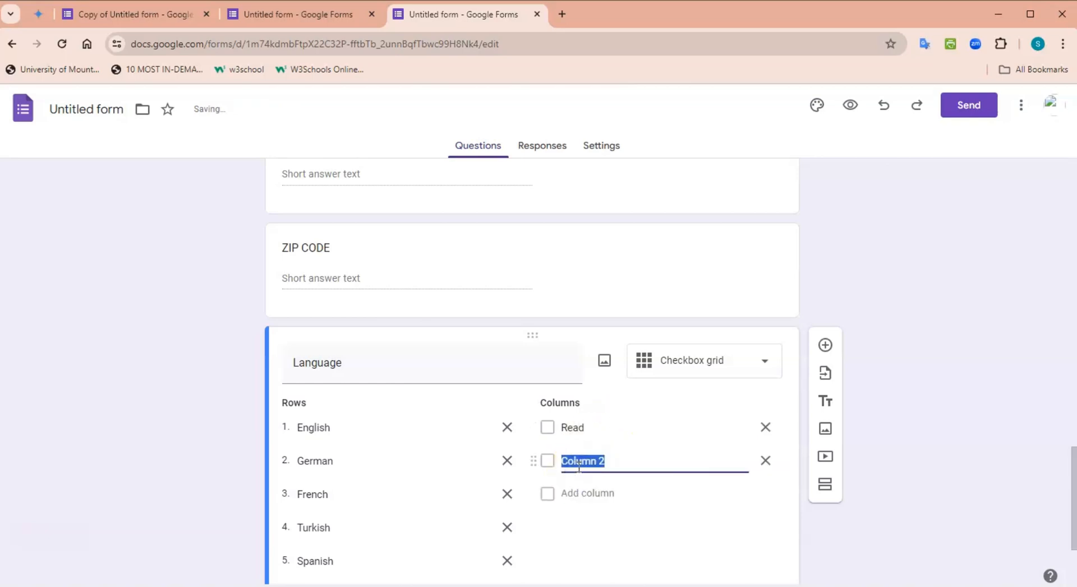
type("Write")
left_click(567, 493)
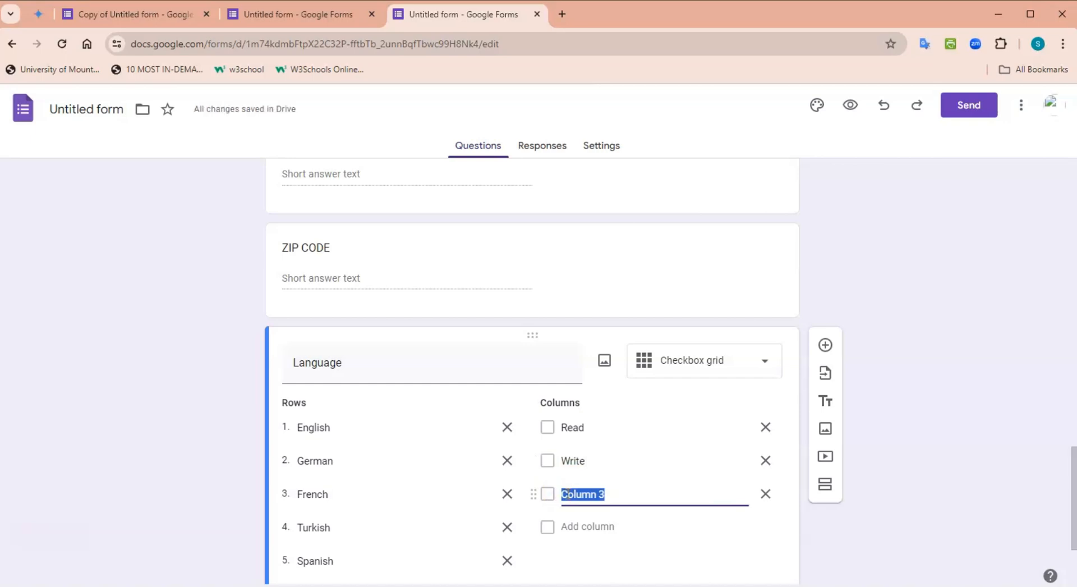
type("Speak")
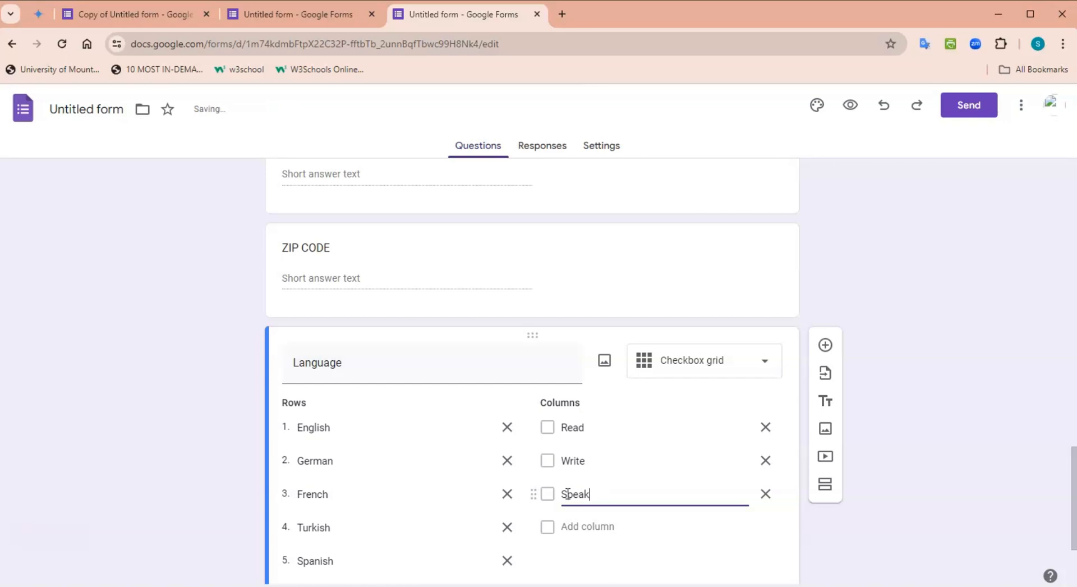
left_click(579, 525)
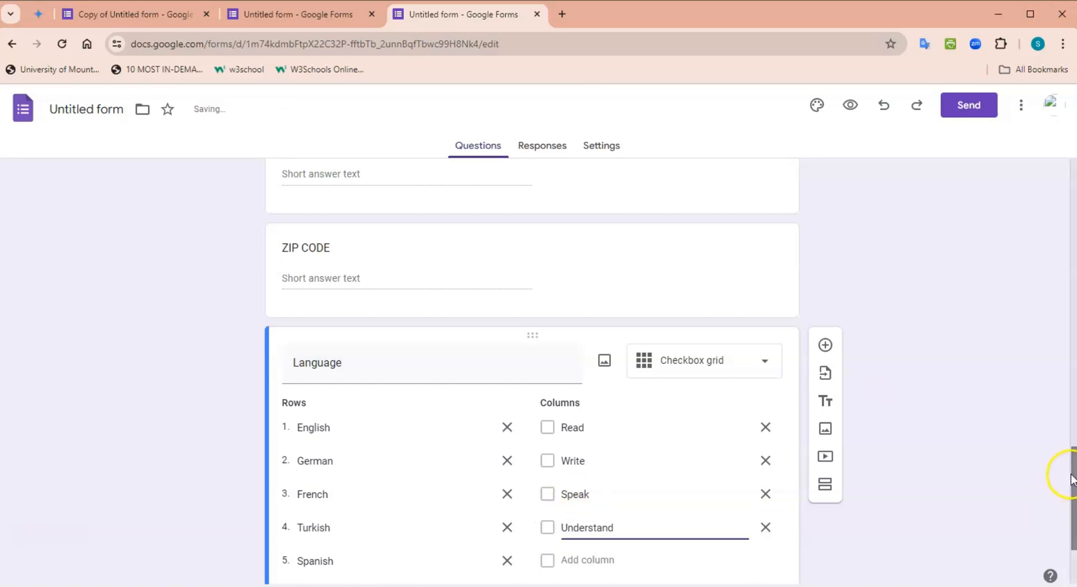
Preview the form and look through it down to the Language grid at its end.
left_click_drag(1071, 480, 1072, 496)
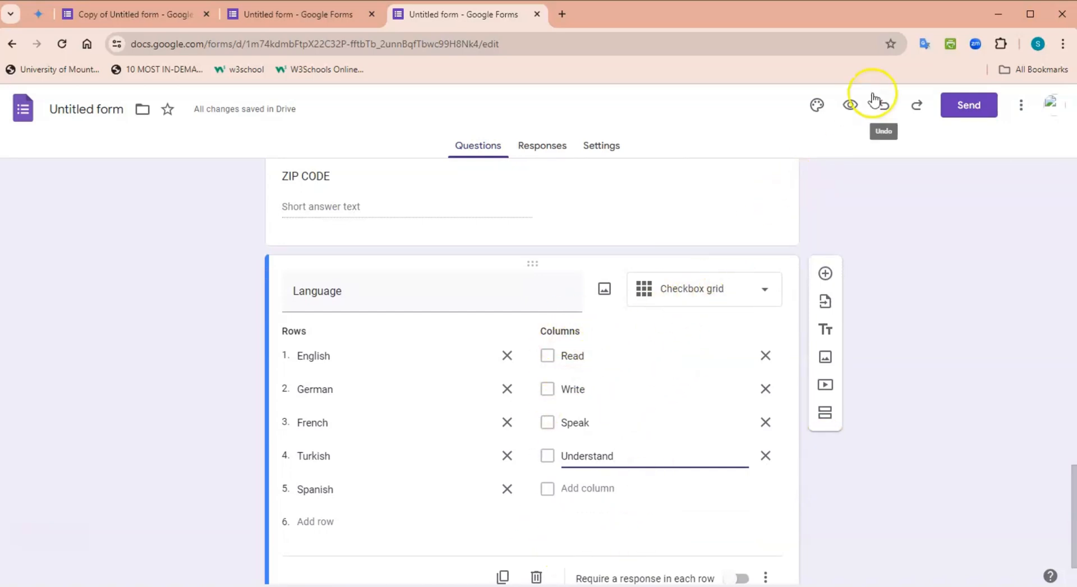
left_click(850, 105)
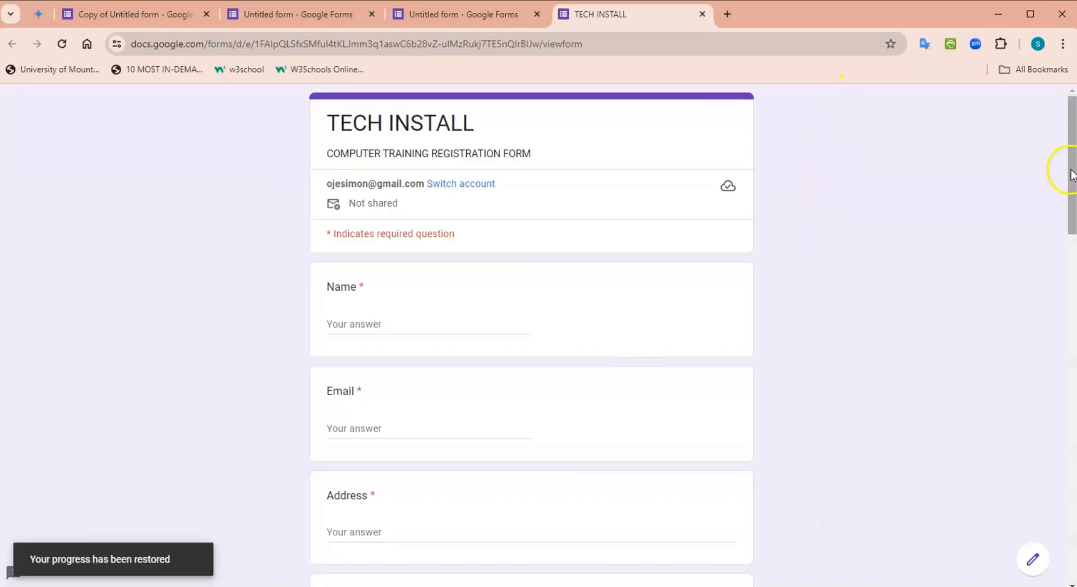
left_click_drag(1072, 174, 1072, 324)
scroll(532, 337, "down", 10)
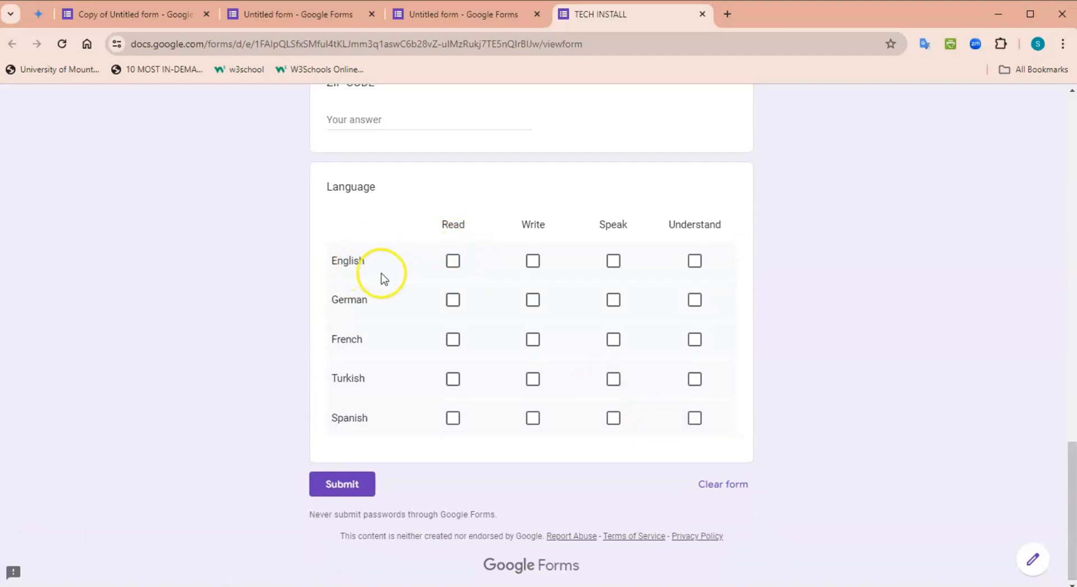
Test the previewed Language grid by ticking all four skills for English, Understand for French and Write for Spanish.
left_click(453, 263)
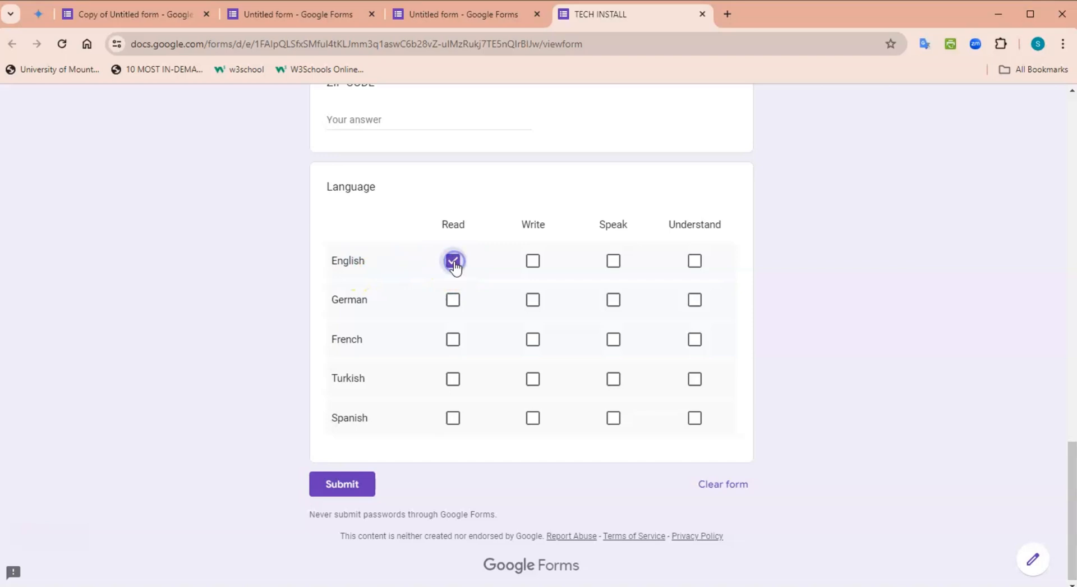
left_click(534, 264)
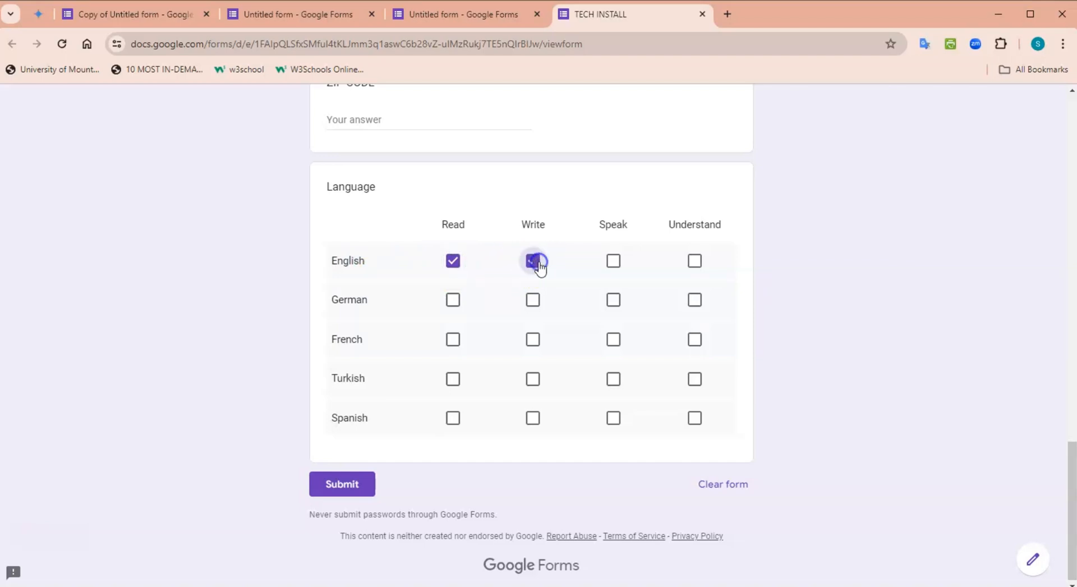
left_click(616, 263)
left_click(696, 269)
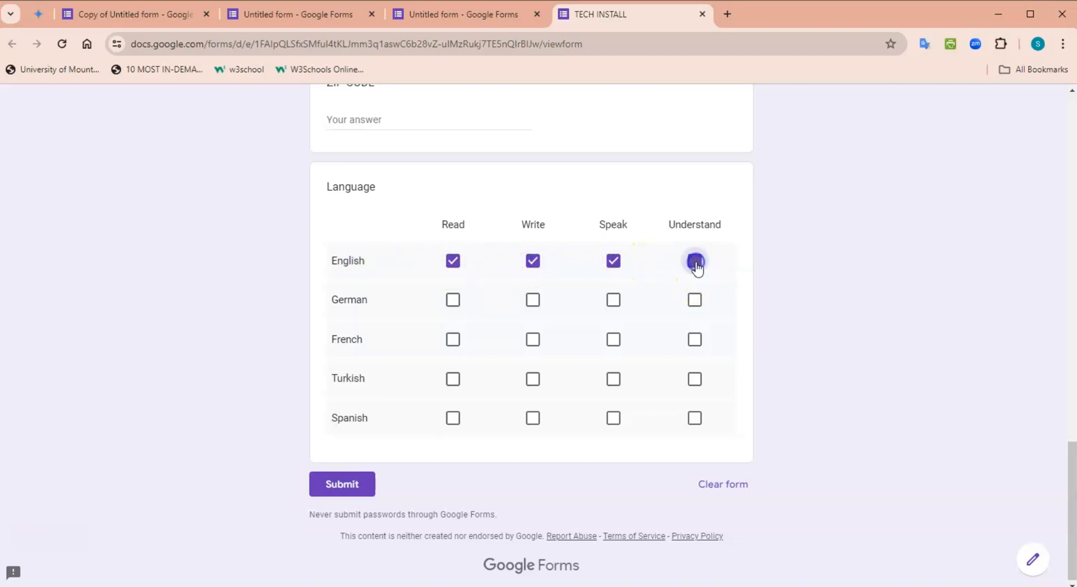
left_click(695, 342)
left_click(533, 421)
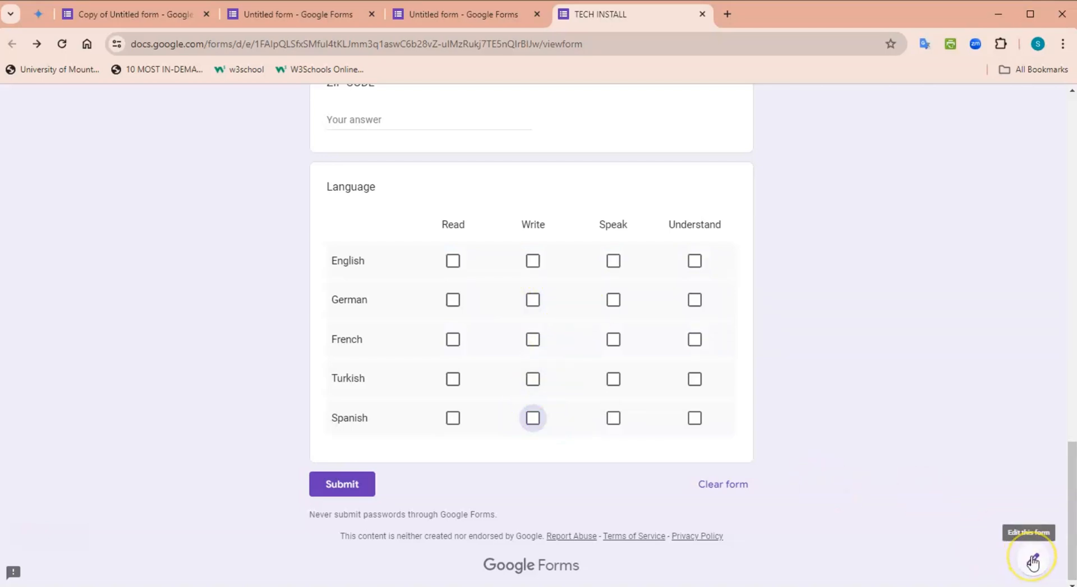
Return from the preview to editing the form and add a short-answer question titled Occupation after Language.
left_click(1033, 561)
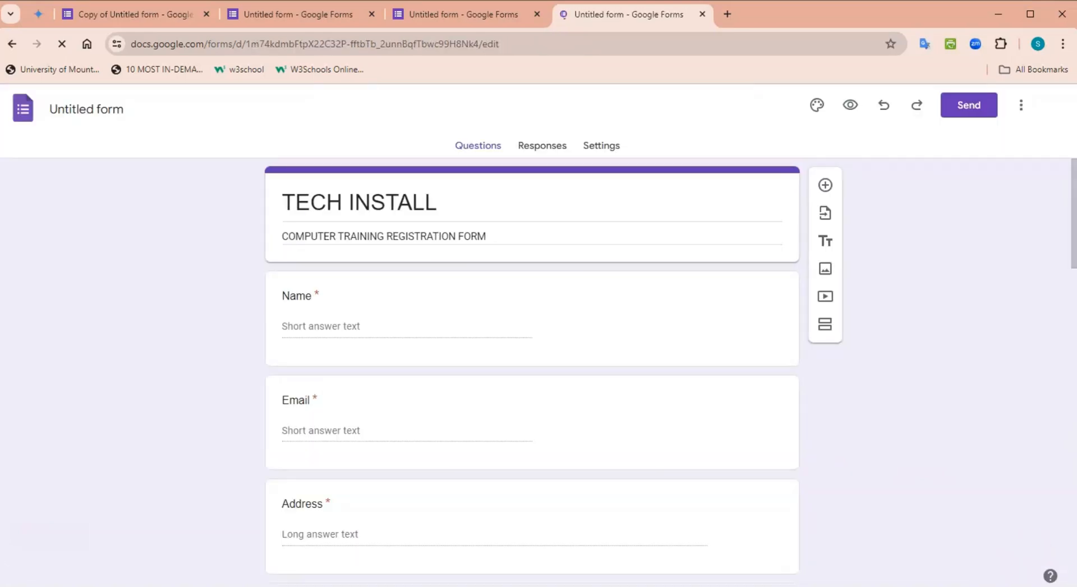
left_click_drag(1074, 184, 1075, 498)
left_click(641, 503)
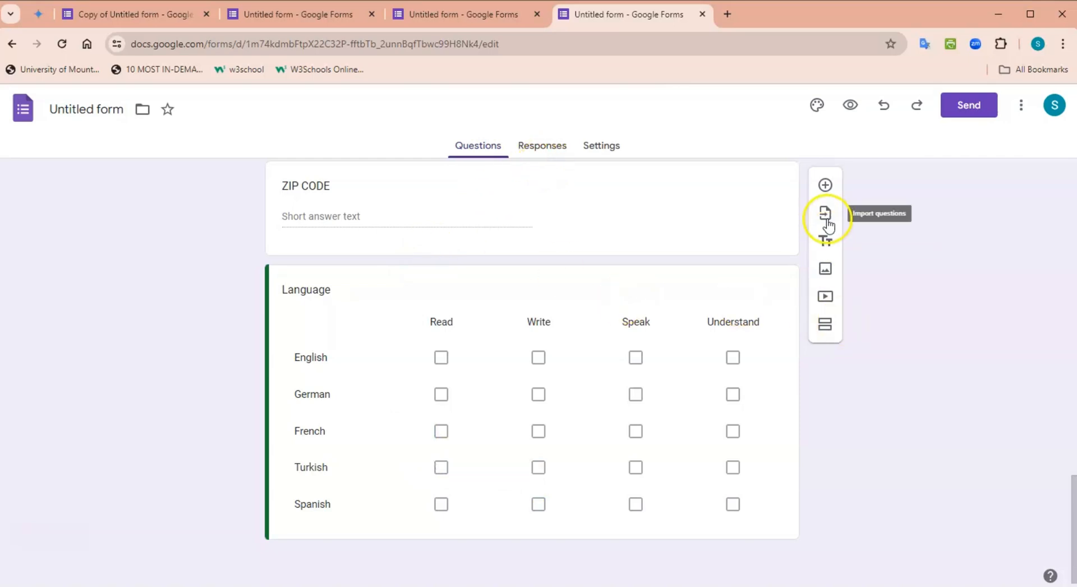
left_click(825, 185)
left_click(312, 389)
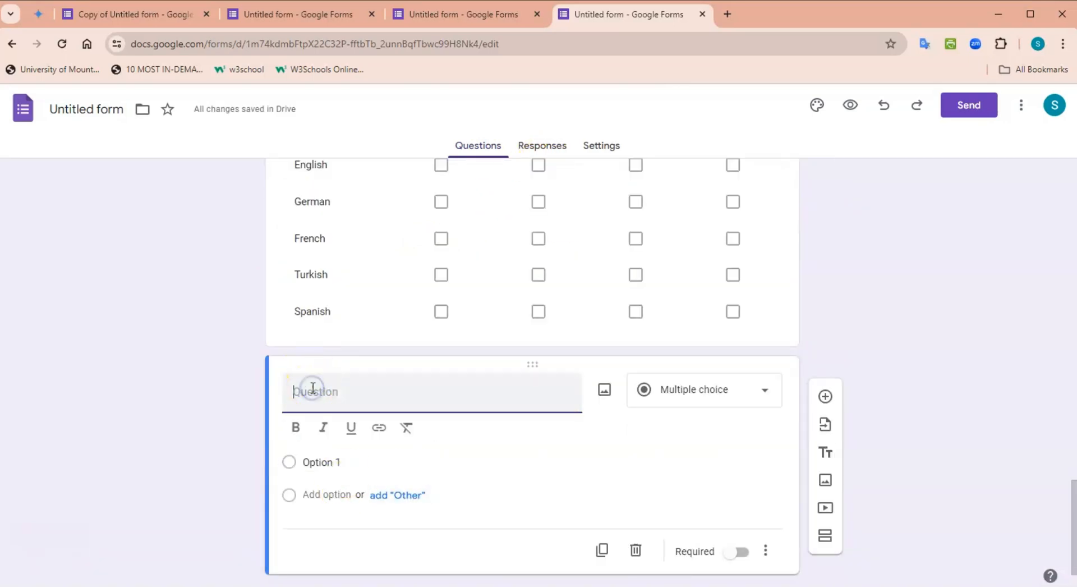
type("Occ")
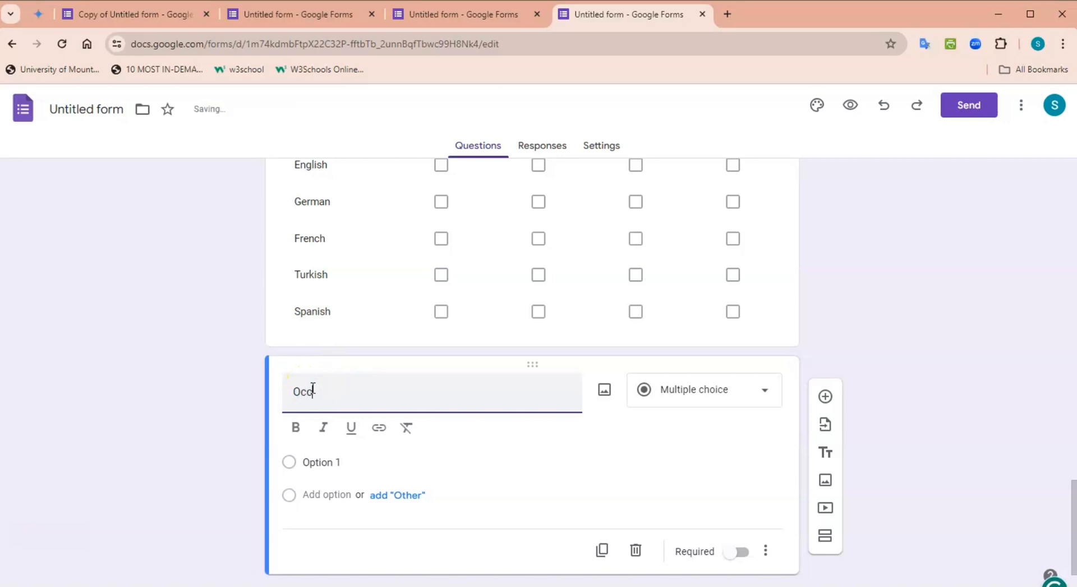
type("uoa")
type("tion")
left_click(324, 397)
key("BackSpace")
type("p")
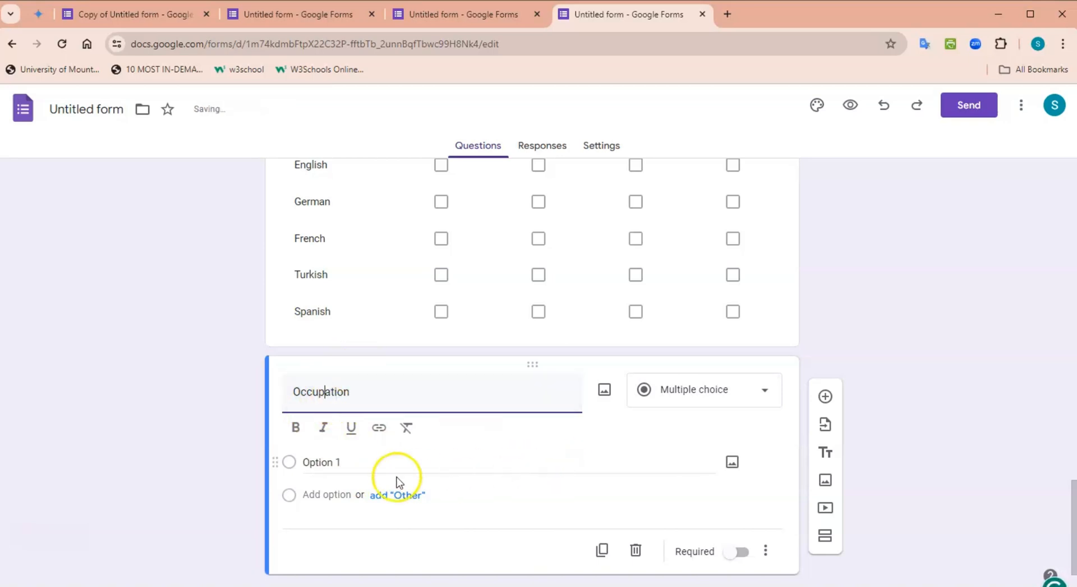
left_click(766, 396)
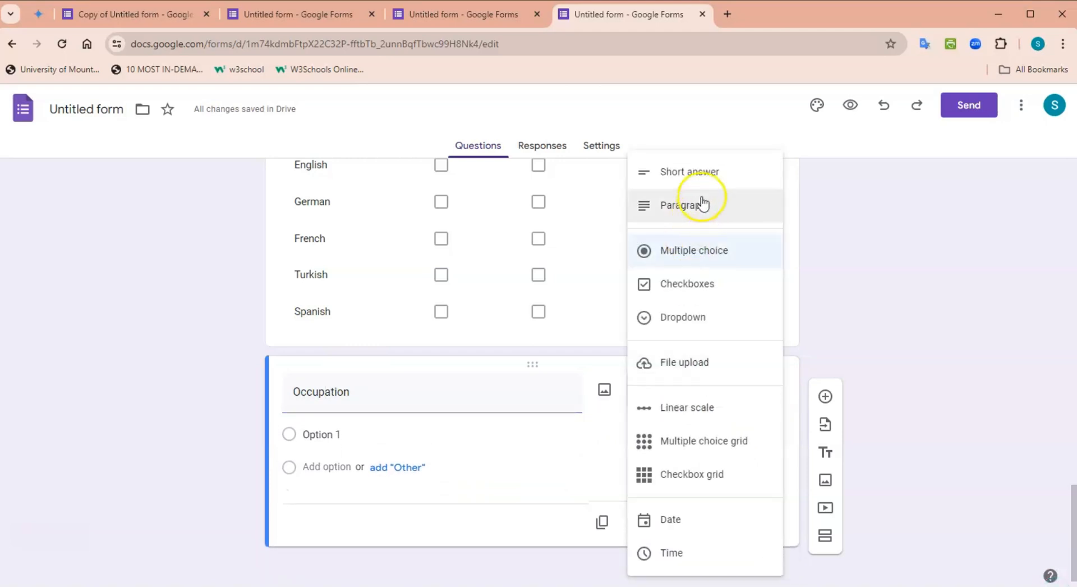
left_click(694, 171)
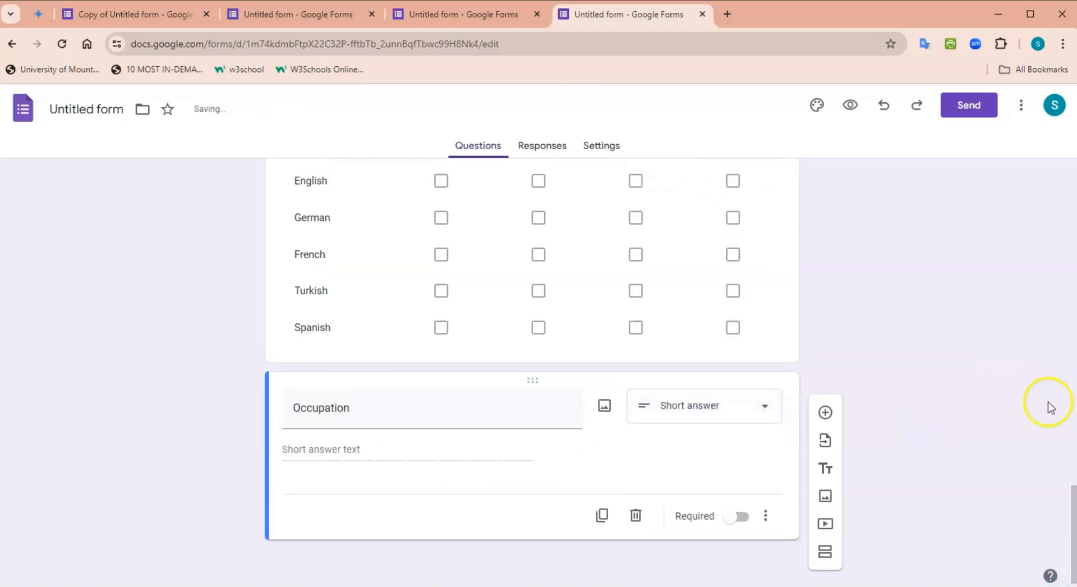
Add a Qualifications question after Occupation and set its answer type to multiple choice grid.
left_click(820, 414)
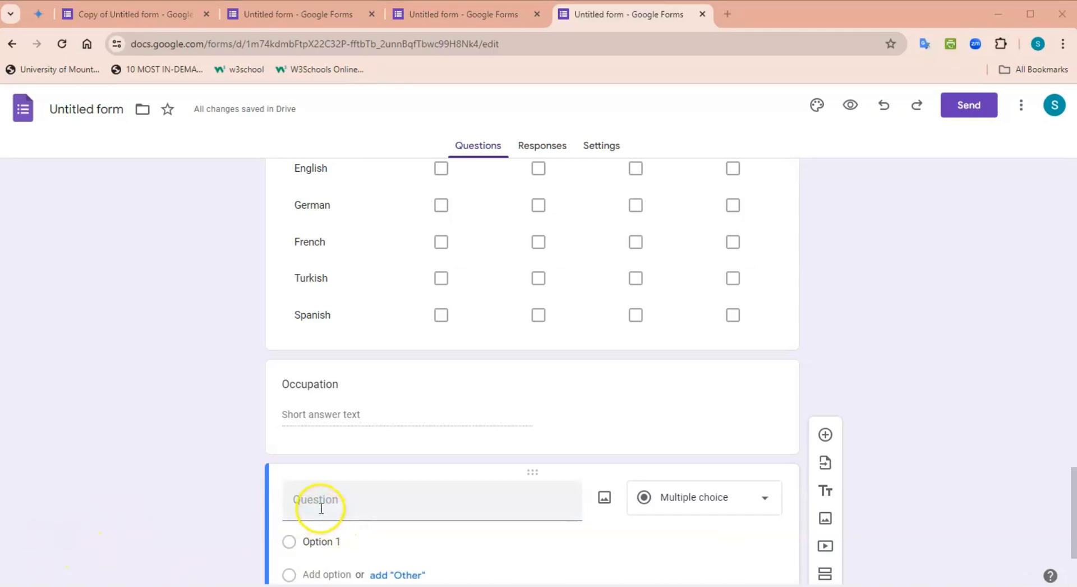
left_click(374, 498)
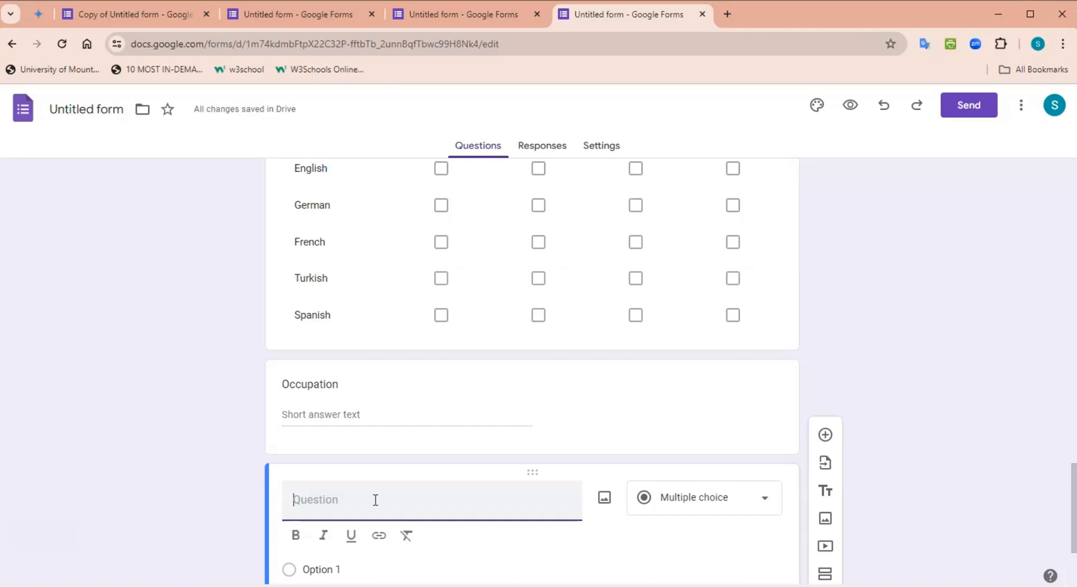
type("qu")
key("BackSpace")
key("BackSpace")
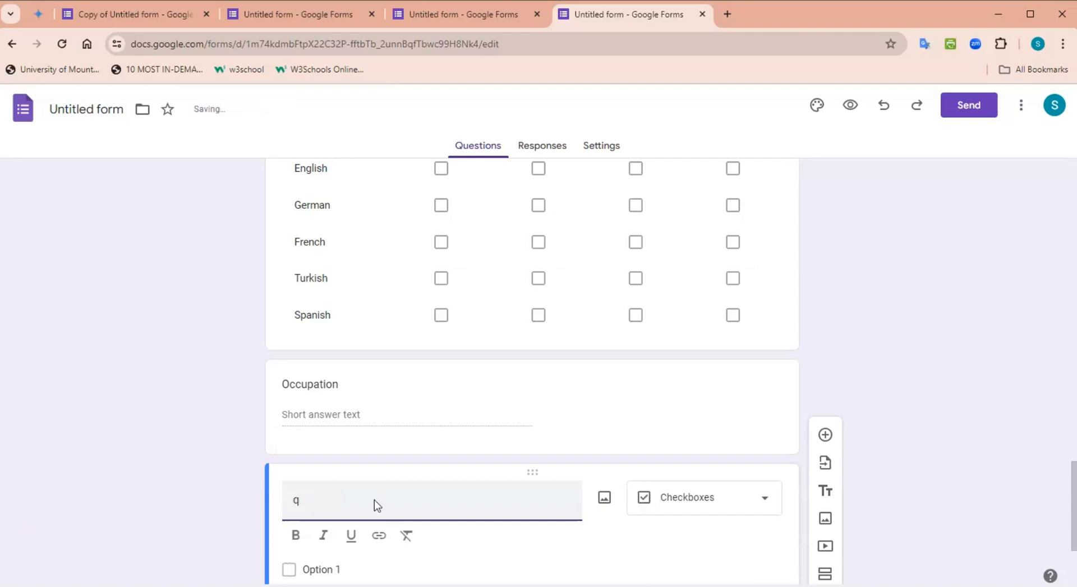
type("Qualifi")
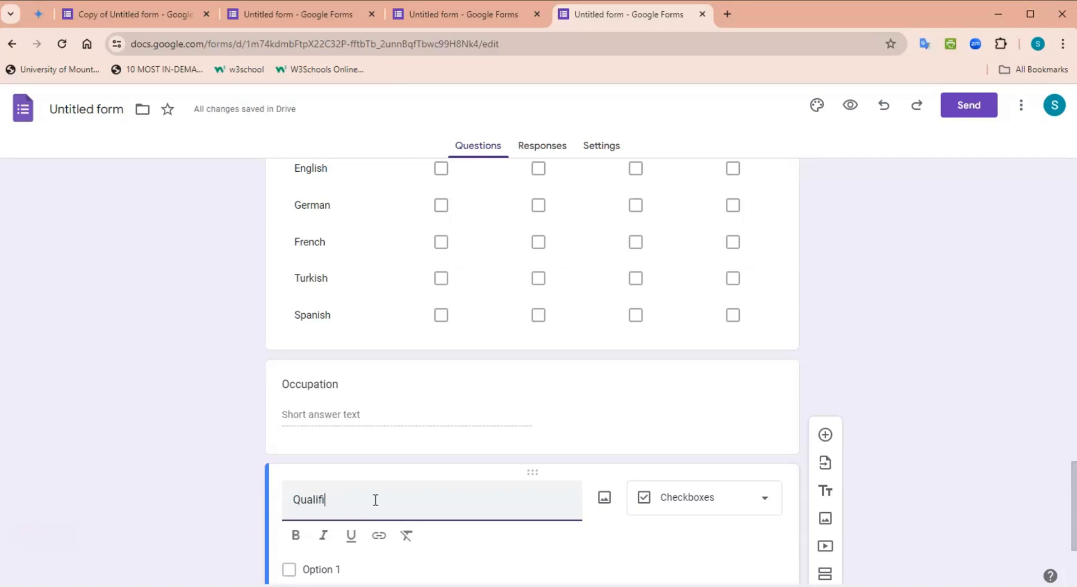
type("cations")
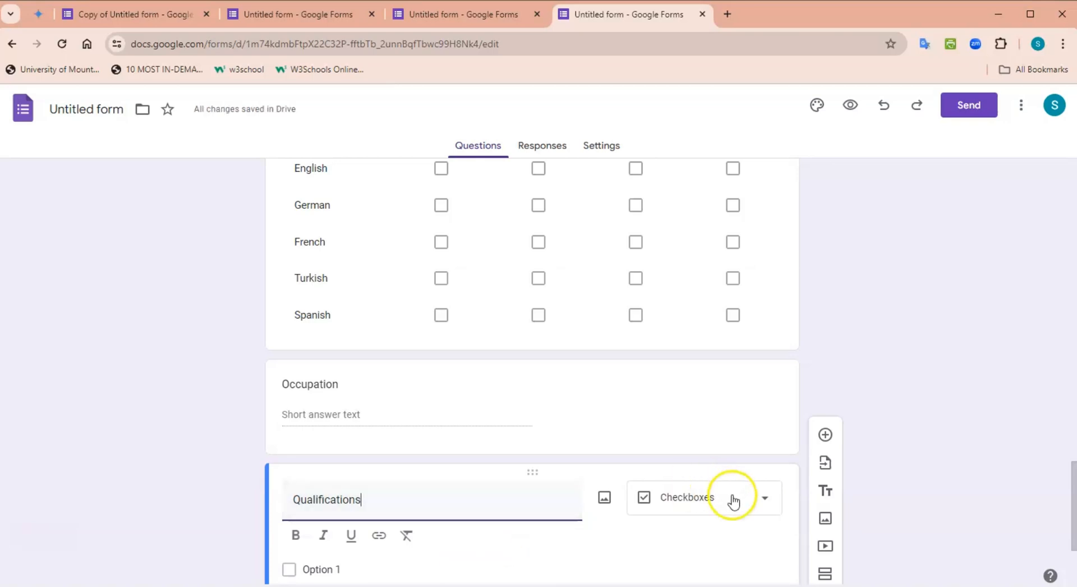
left_click_drag(1072, 472, 1073, 504)
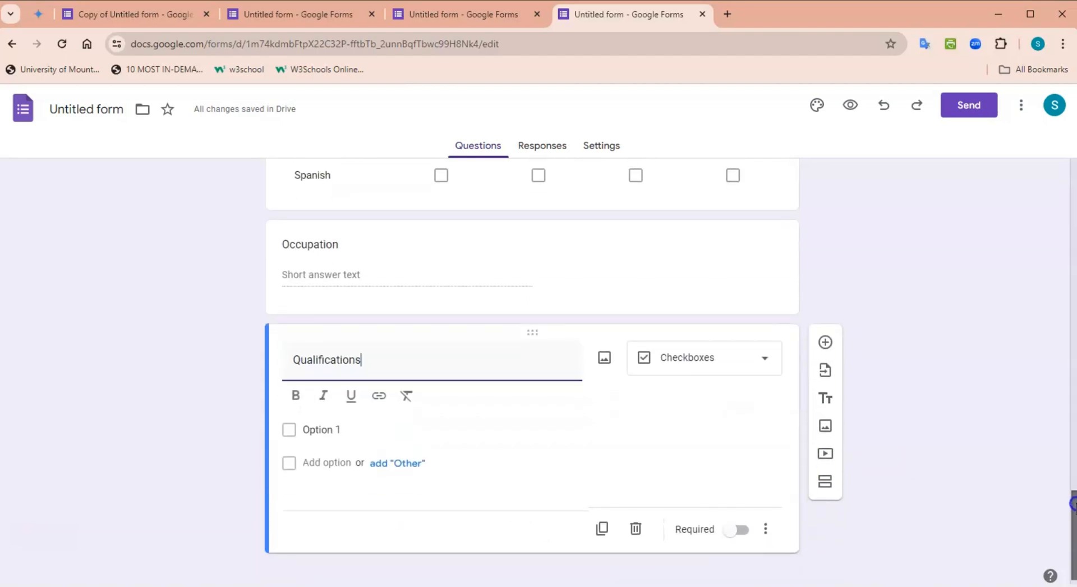
left_click(766, 365)
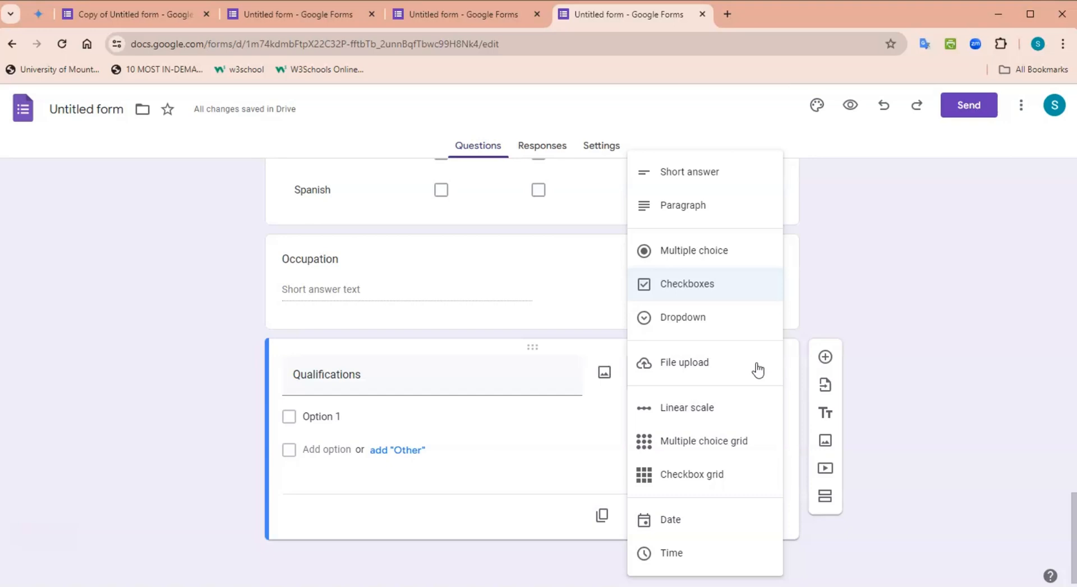
left_click(712, 445)
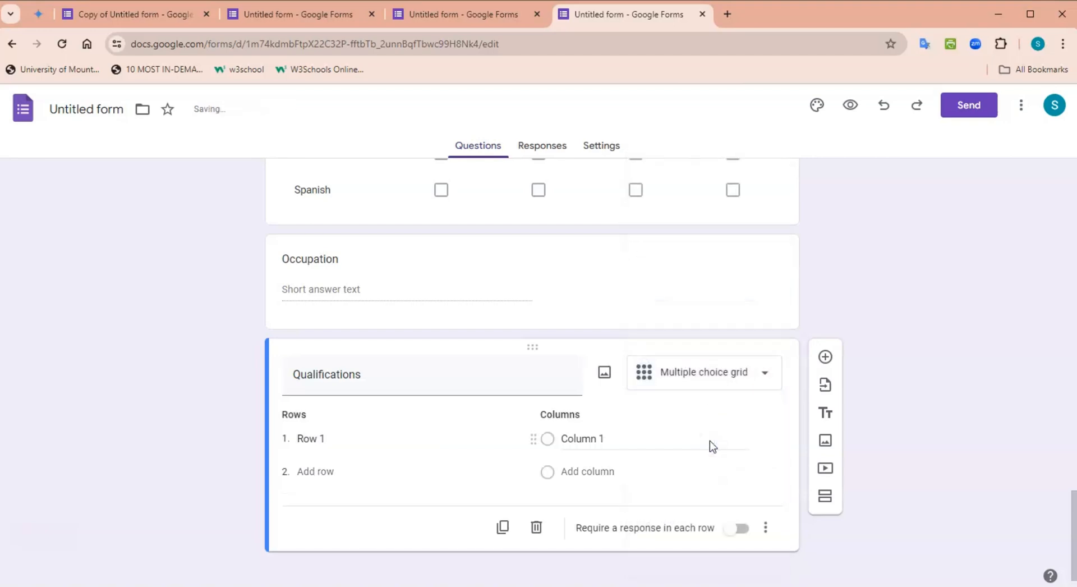
Name the first two rows of the Qualifications grid Primary Sch Certificate and Secondary Sch Certificate.
left_click(311, 437)
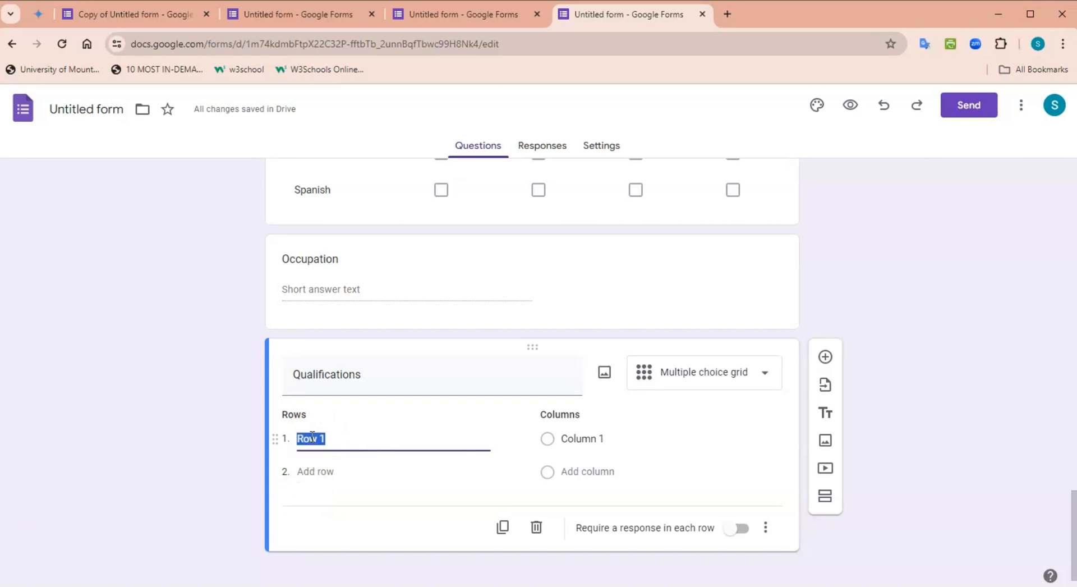
type("Primary Sch Certificate")
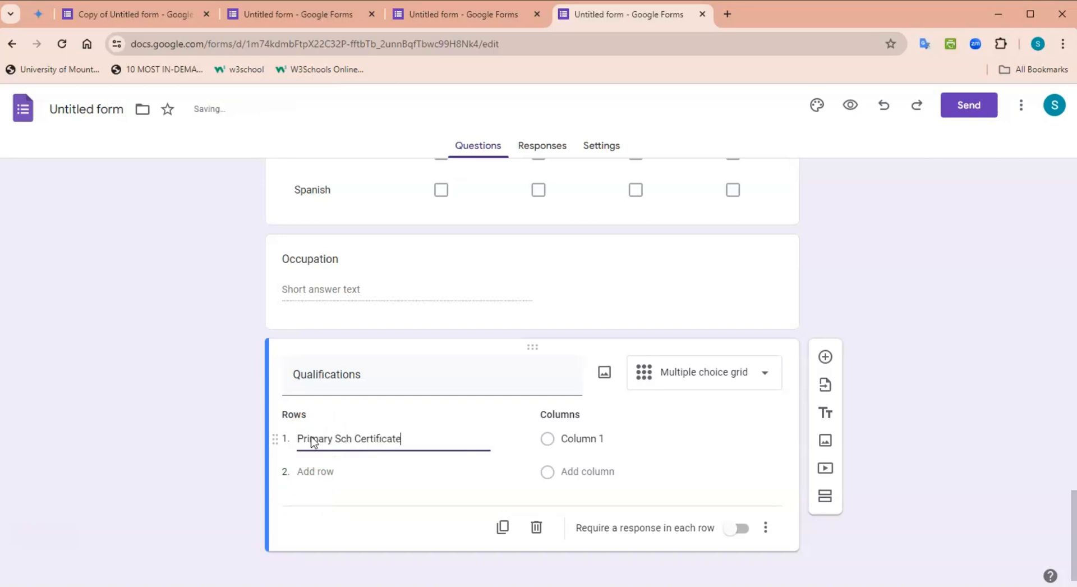
key("Return")
type("S")
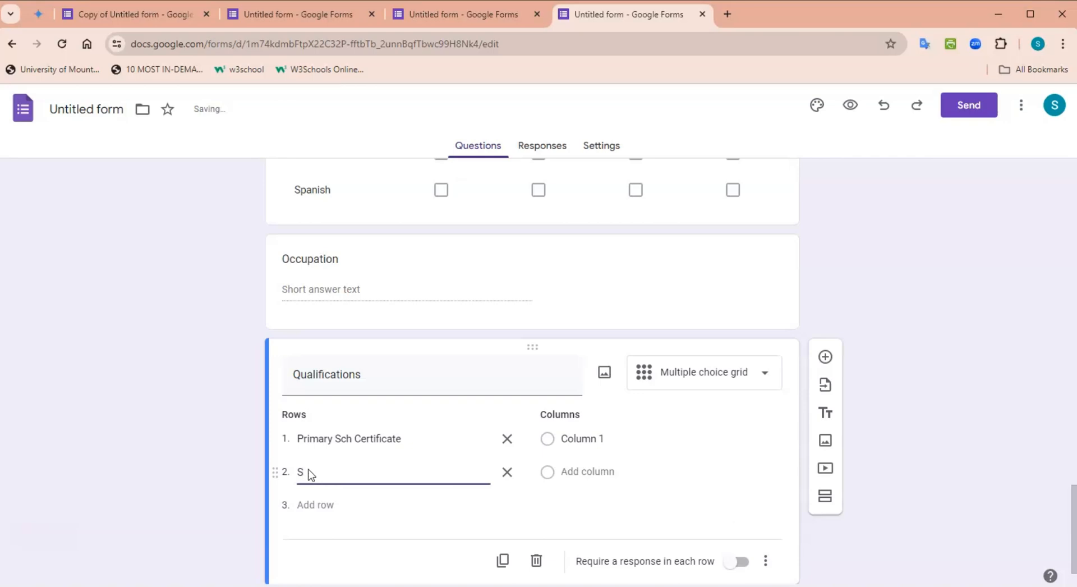
type("e")
type("condary Sch Certificate")
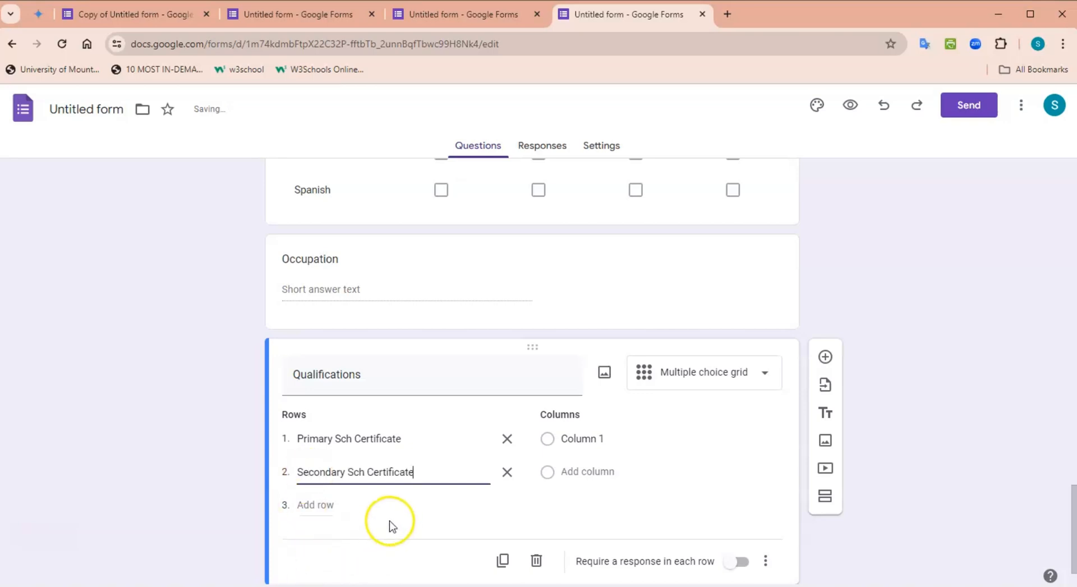
Add three more rows to the Qualifications grid: BSc, Master and PHD.
left_click(341, 509)
type("BSc")
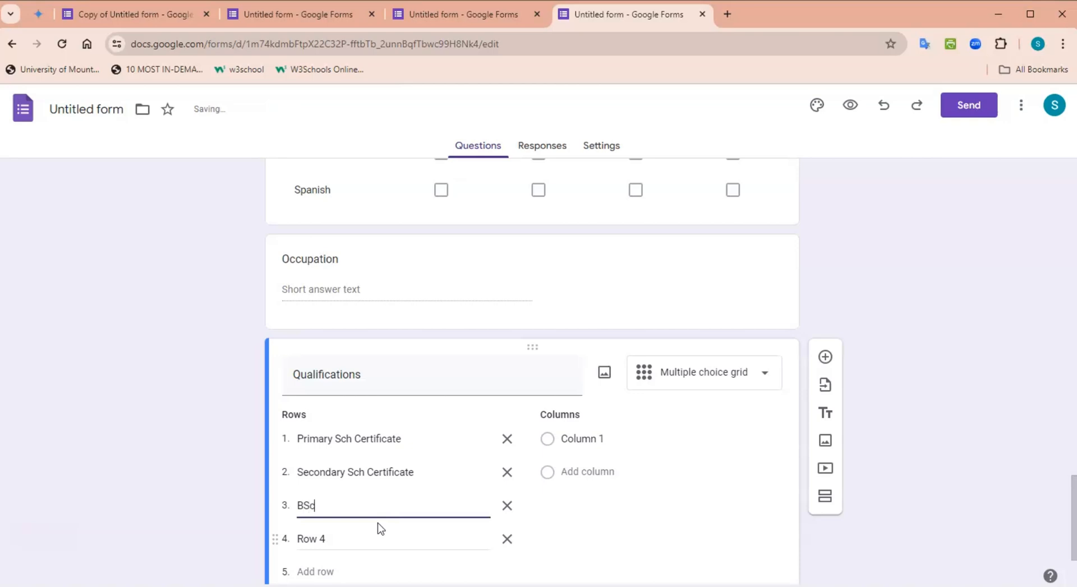
left_click(365, 539)
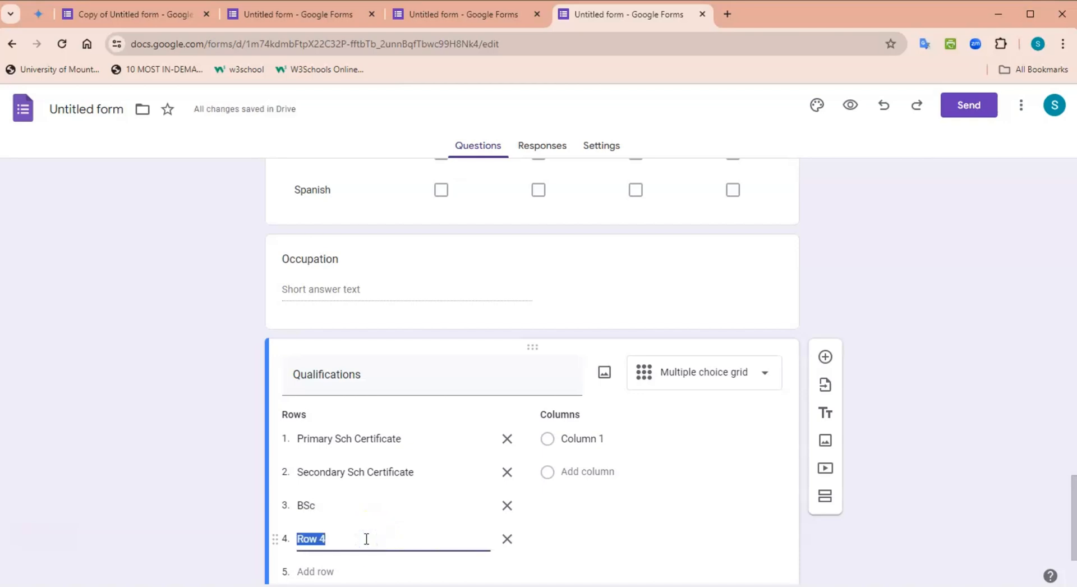
type("Master")
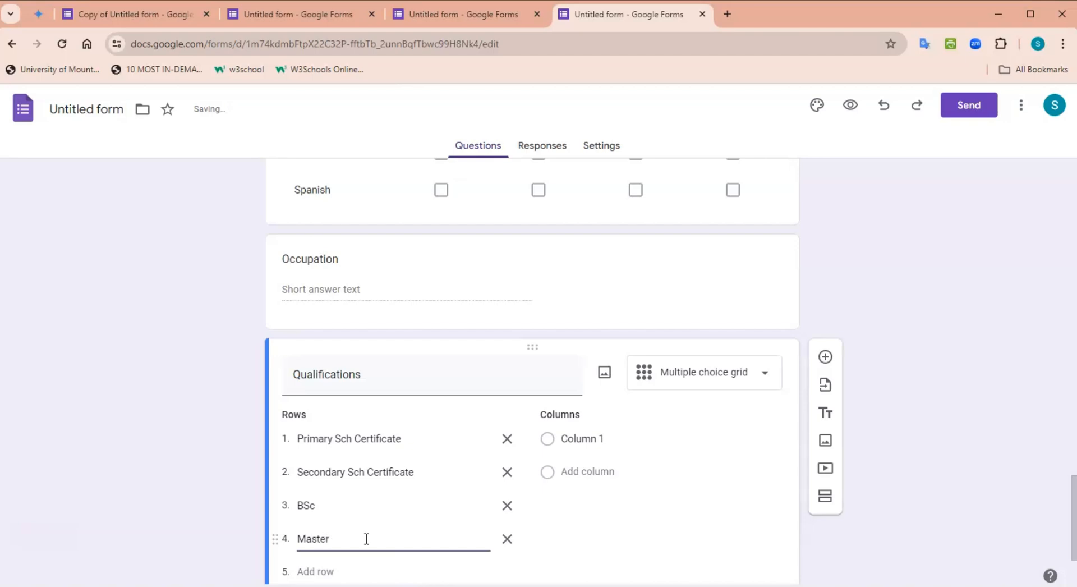
left_click(335, 572)
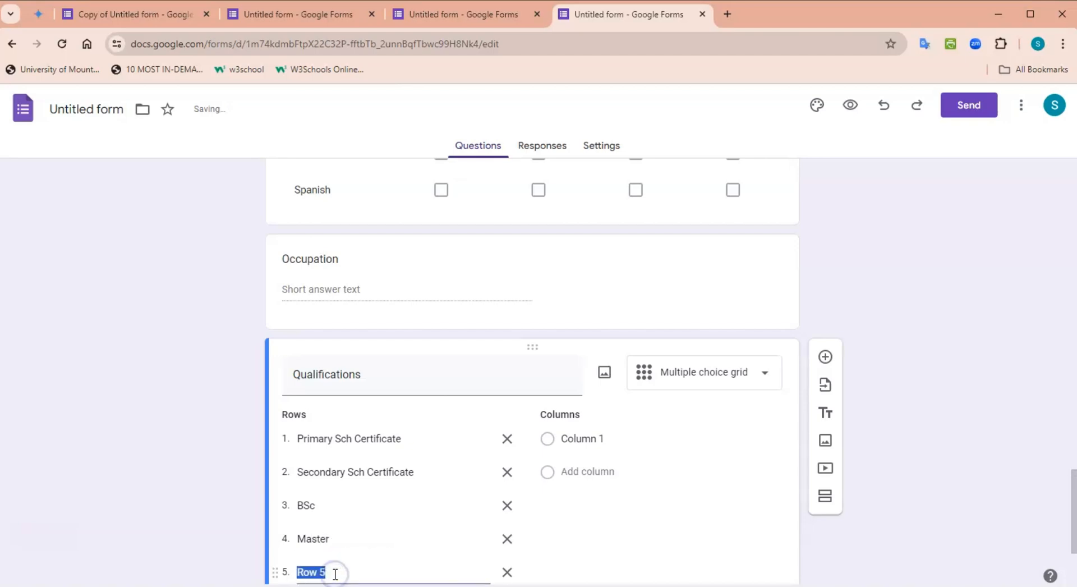
type("PH")
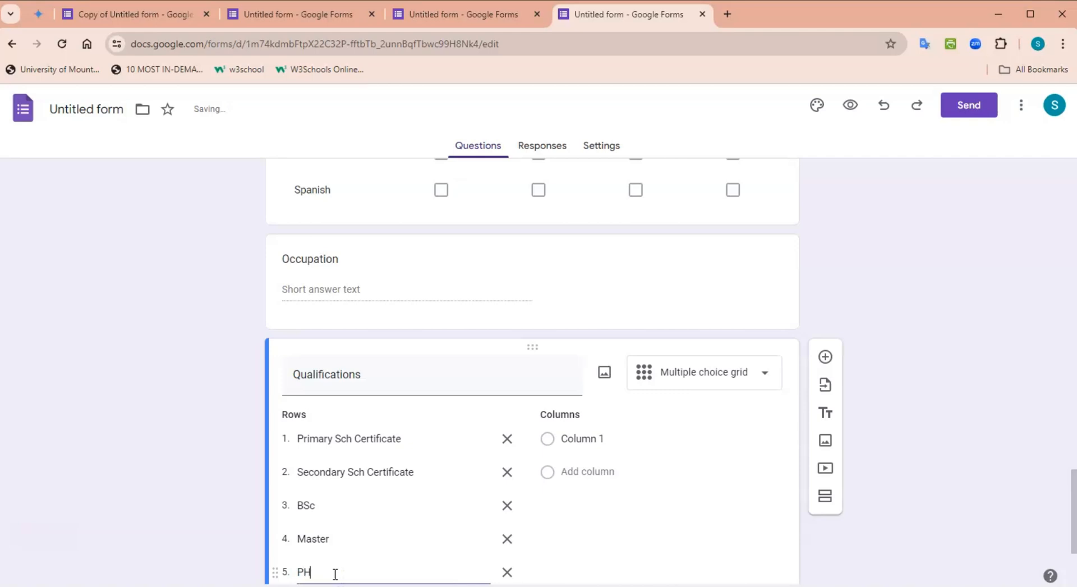
type("D")
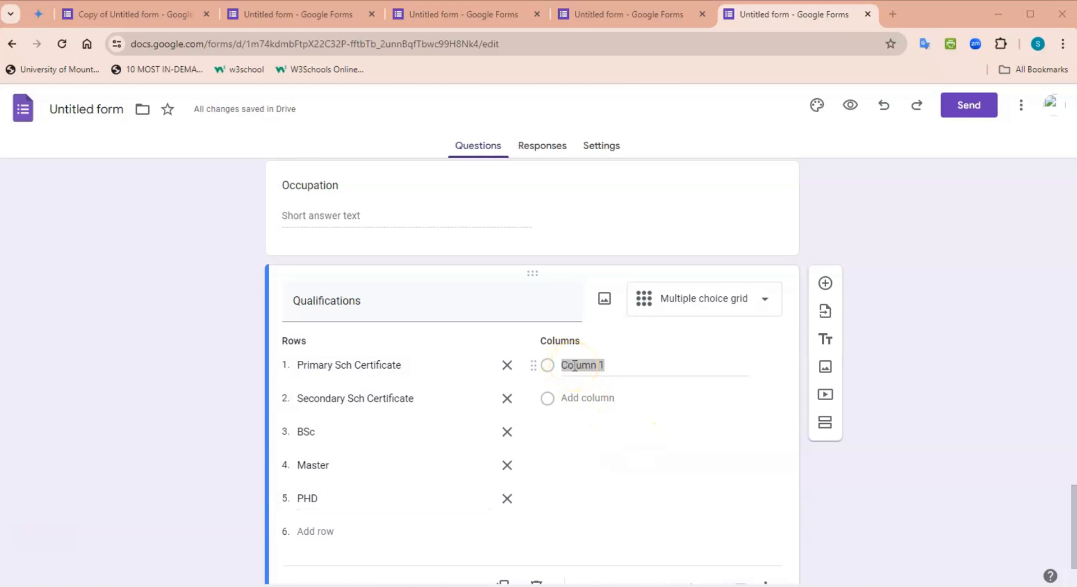
Set the columns of the Qualifications grid to YES and NO.
left_click(575, 365)
left_click(601, 365)
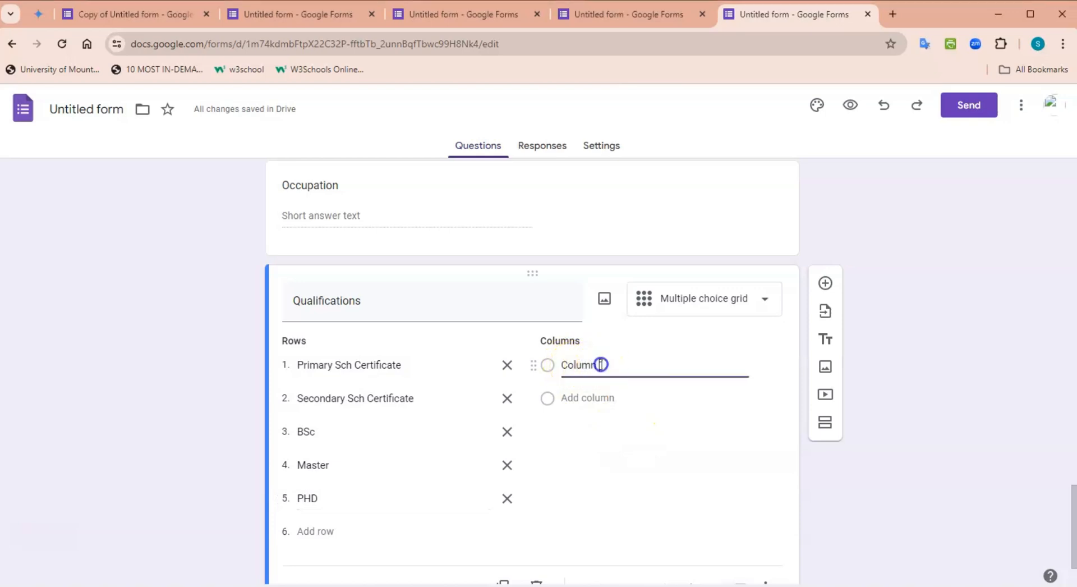
left_click_drag(601, 365, 563, 365)
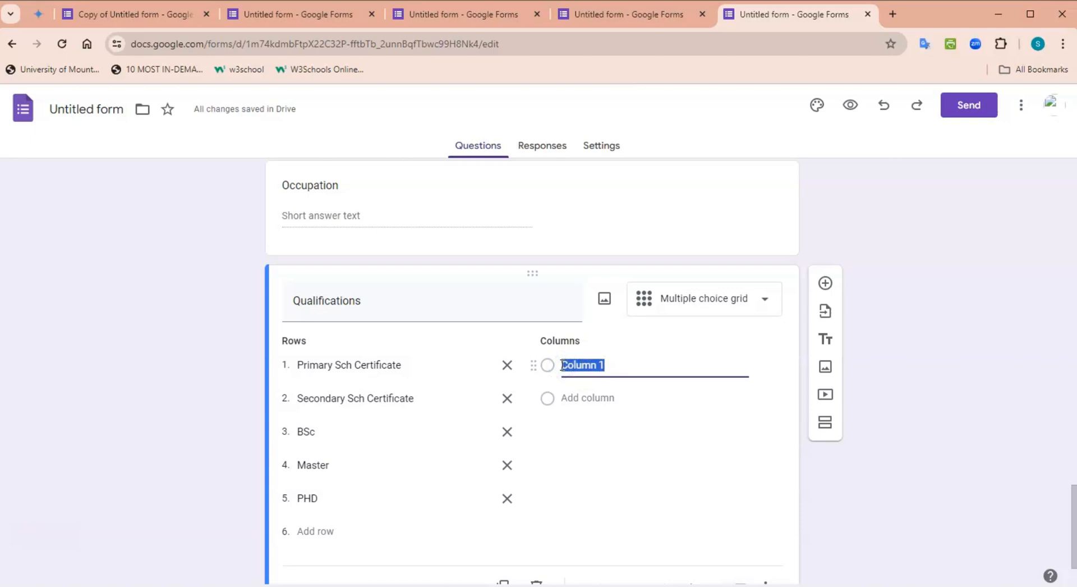
type("YES")
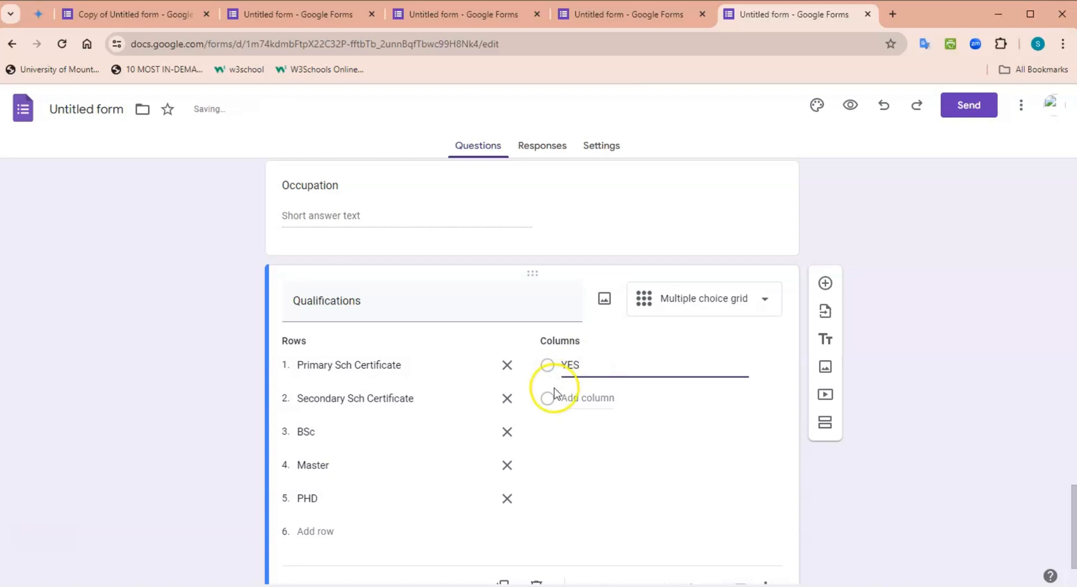
left_click(579, 397)
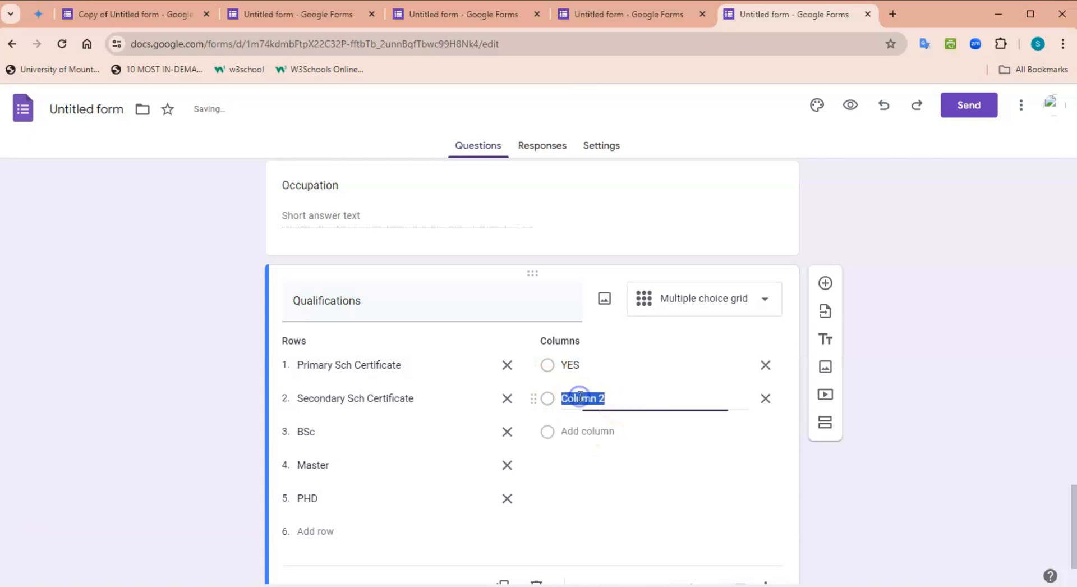
type("NO")
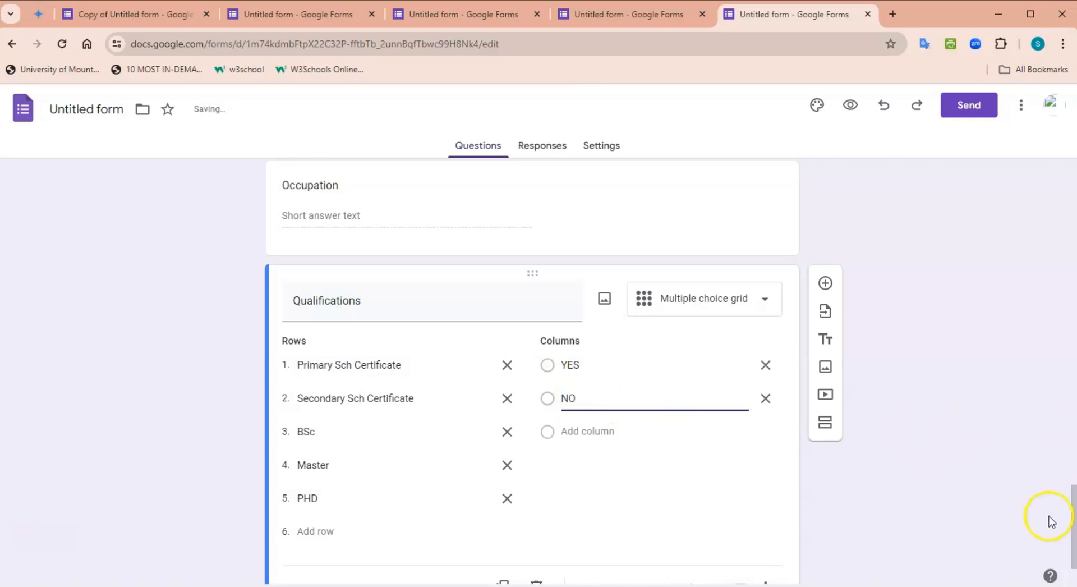
Add a checkbox grid question titled "Select the course you want to enroll" after Qualifications.
left_click(826, 283)
type("Select the course you want to")
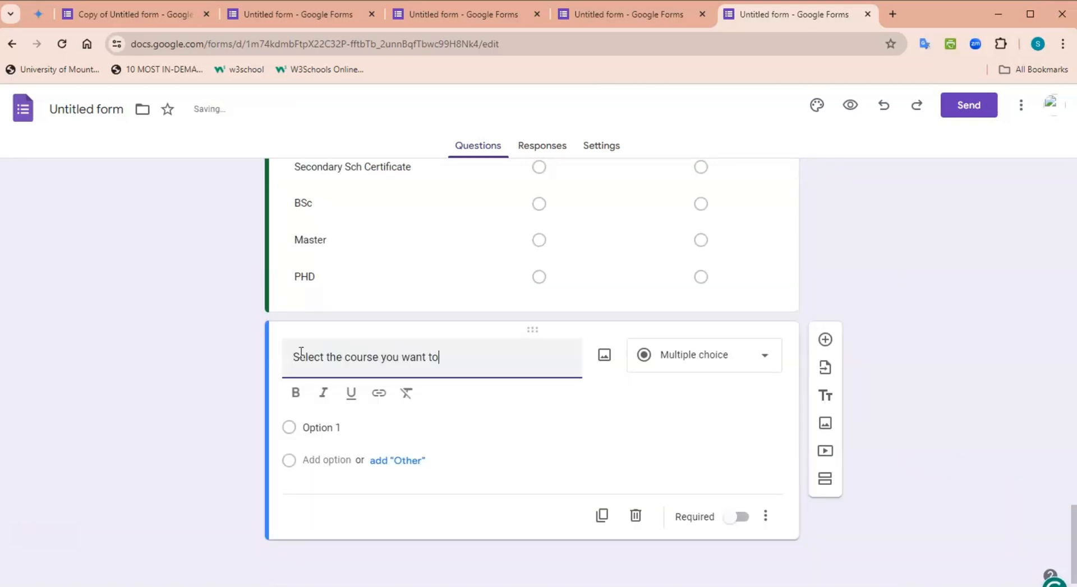
type(" en")
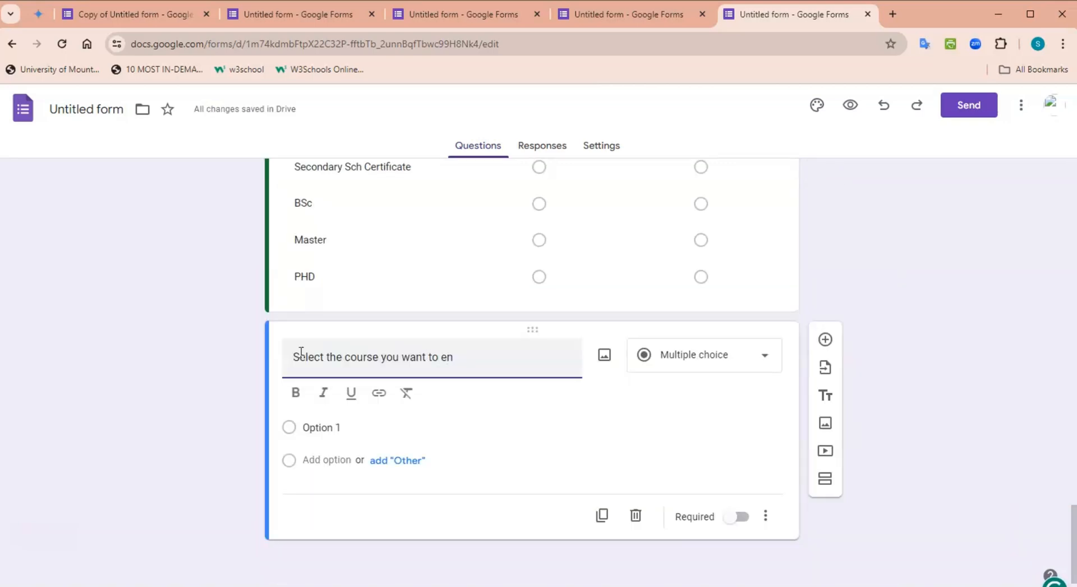
type("roll")
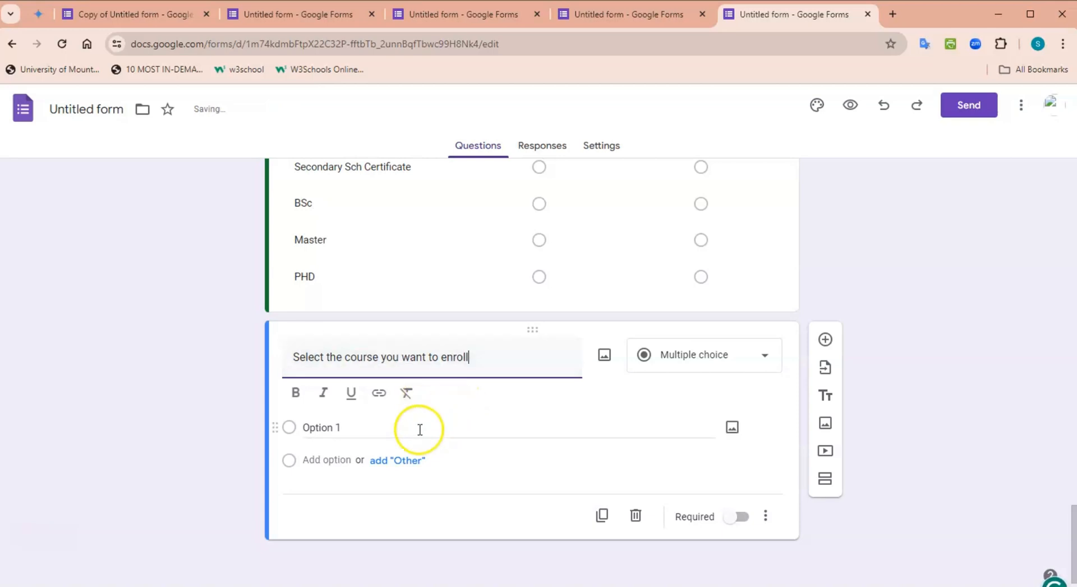
left_click(767, 357)
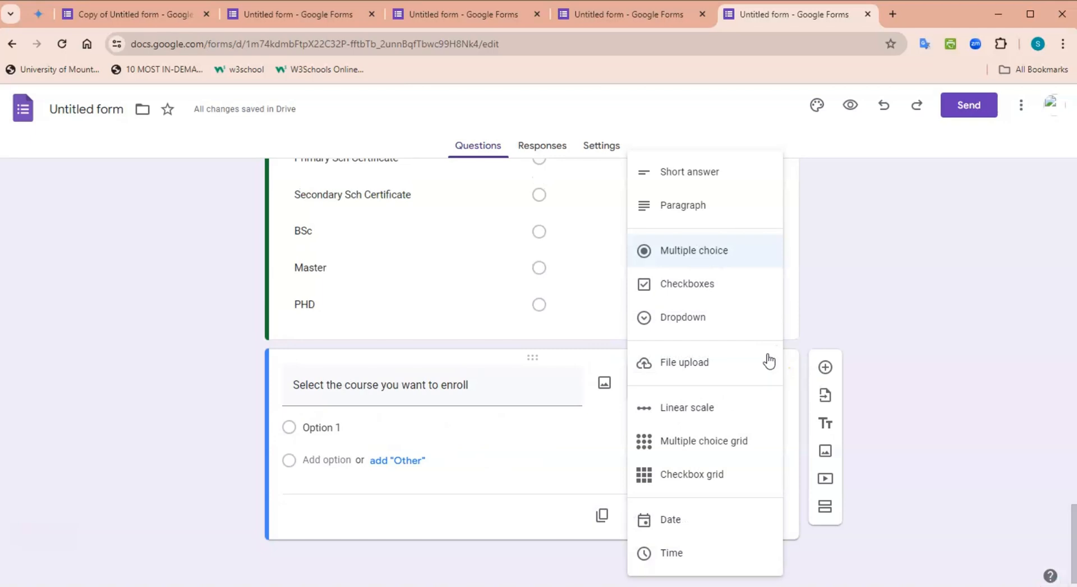
left_click(691, 478)
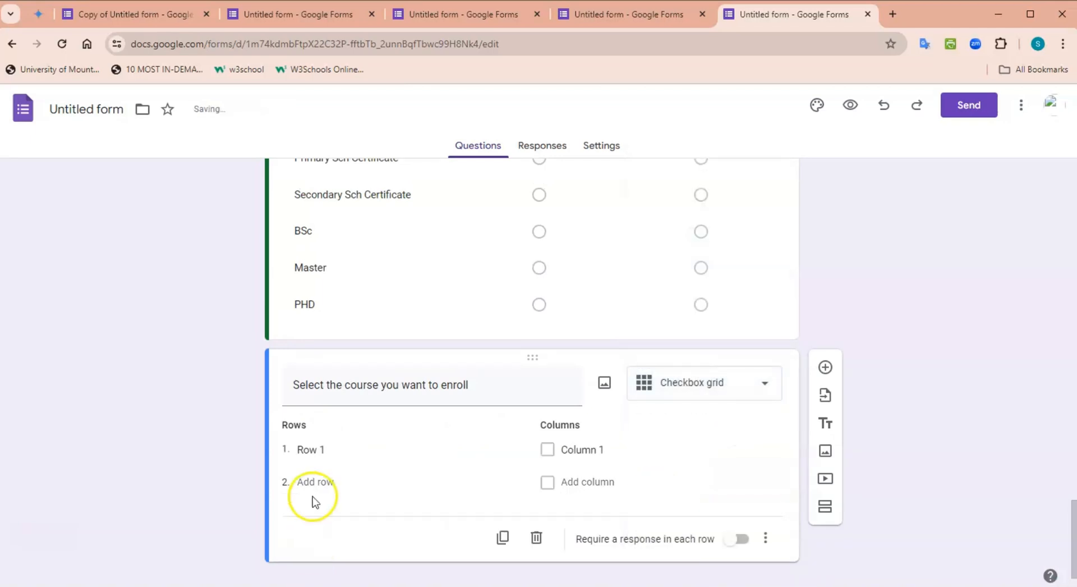
Enter the course grid rows Graphic design, Data Analysis and Digital Marketing, and add a fourth row with its default name.
left_click(307, 450)
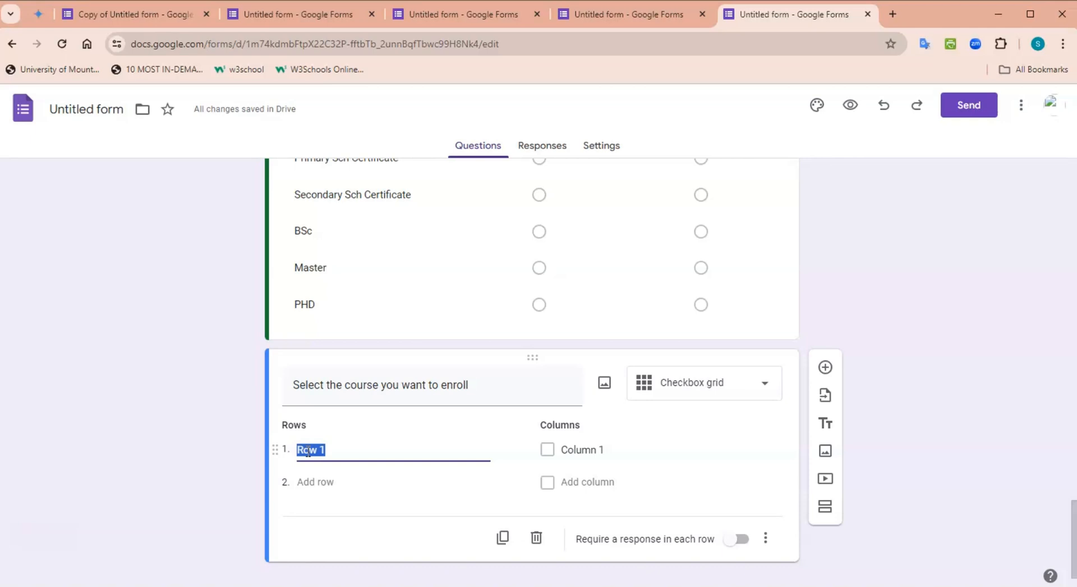
type("Graphic design")
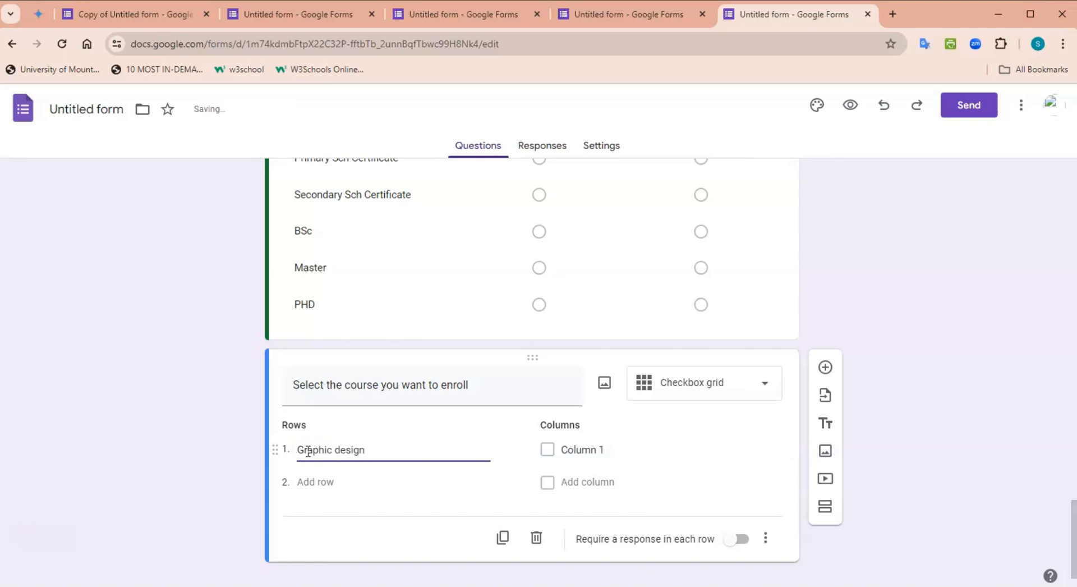
left_click(306, 489)
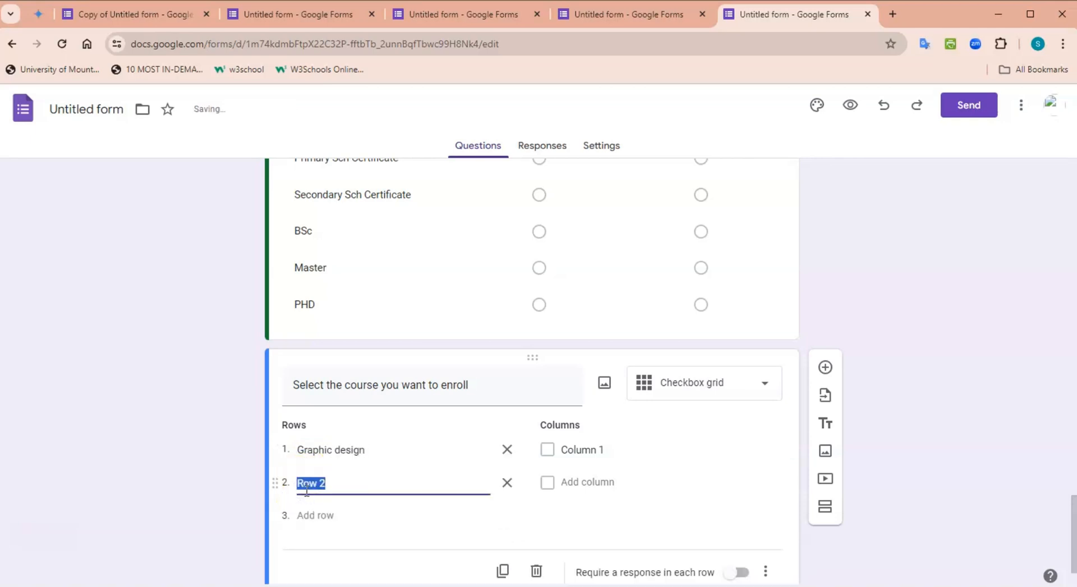
type("Data Analysis")
left_click(324, 514)
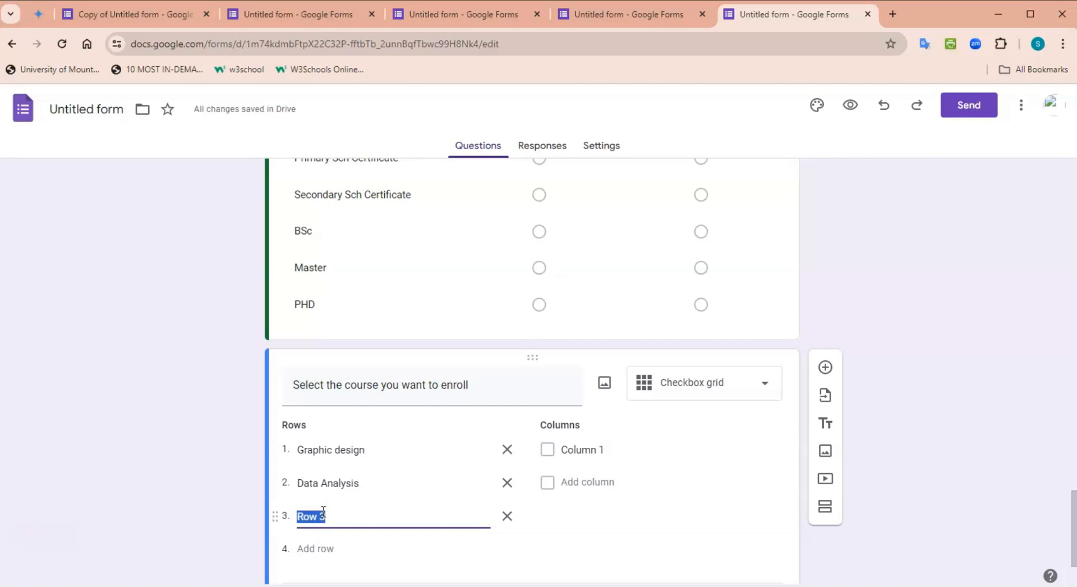
type("Digital Marketing")
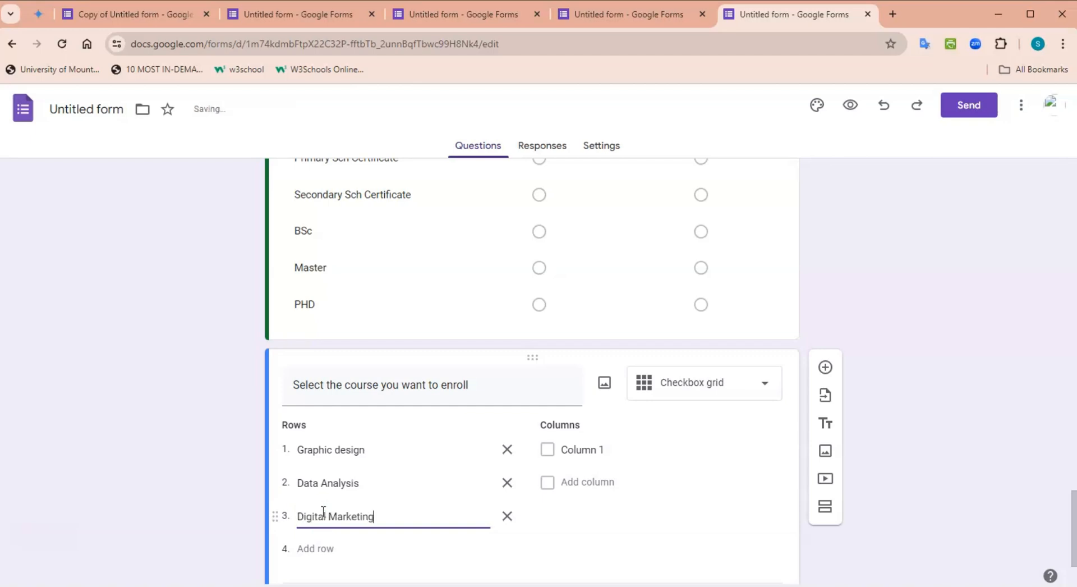
left_click(319, 549)
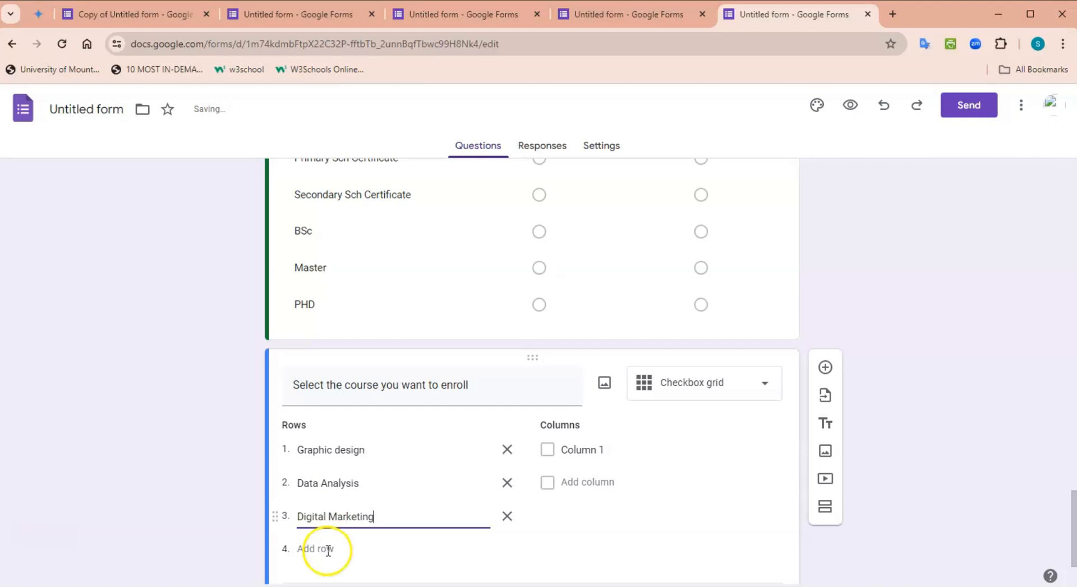
Name the first three columns of the course grid CorelDraw, Adebe Illustrator and Photoshop.
left_click(570, 450)
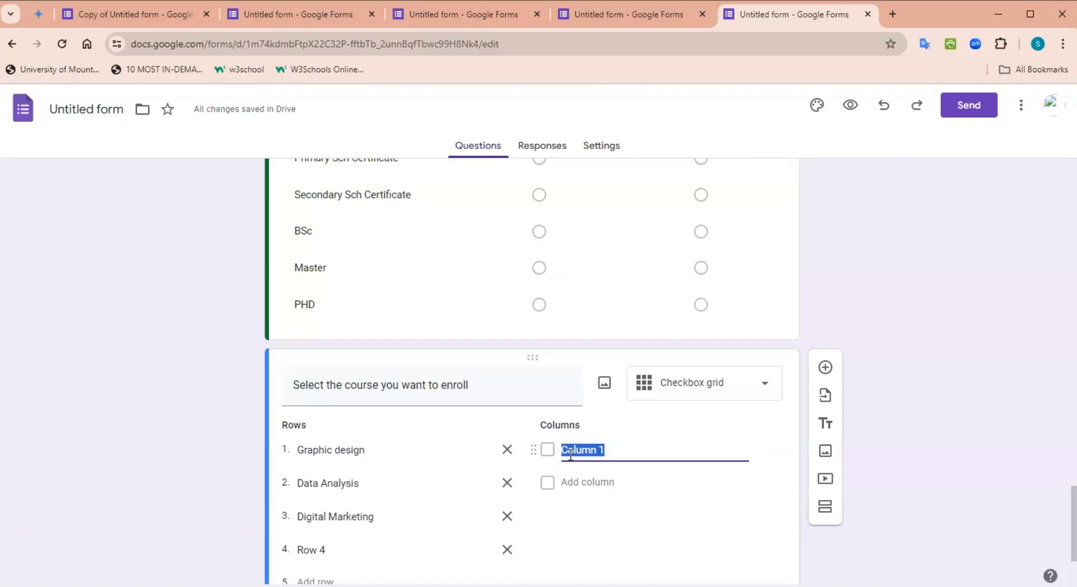
type("CorelDraw")
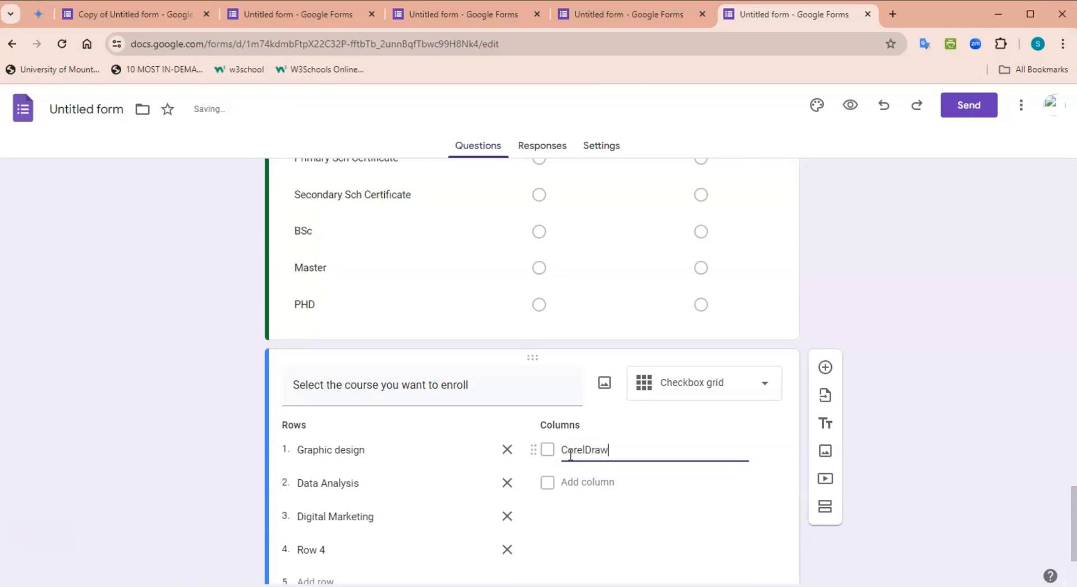
left_click(581, 483)
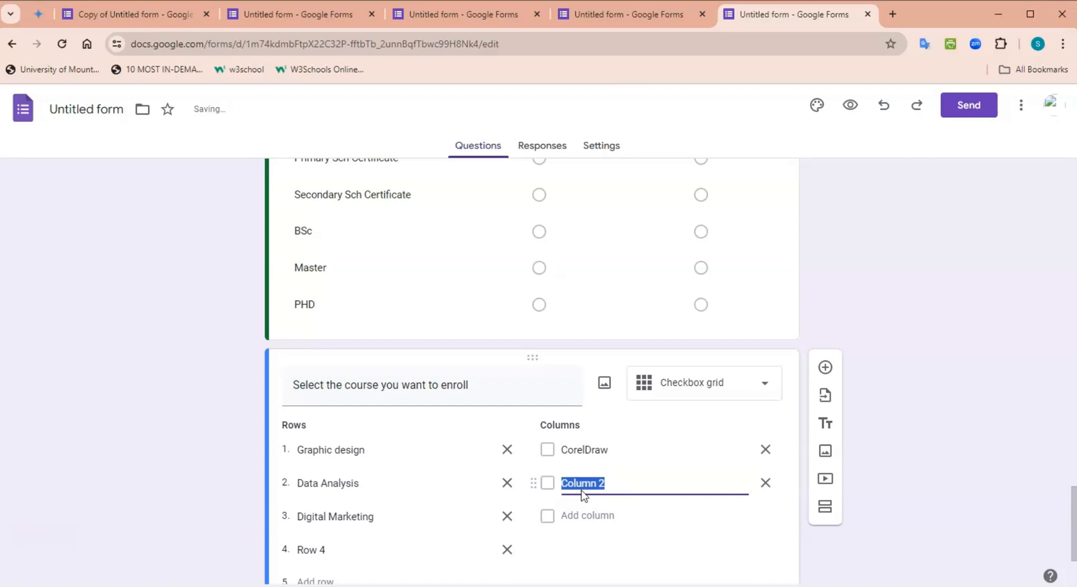
type("Ad")
type("ebe Illustrator")
left_click(583, 516)
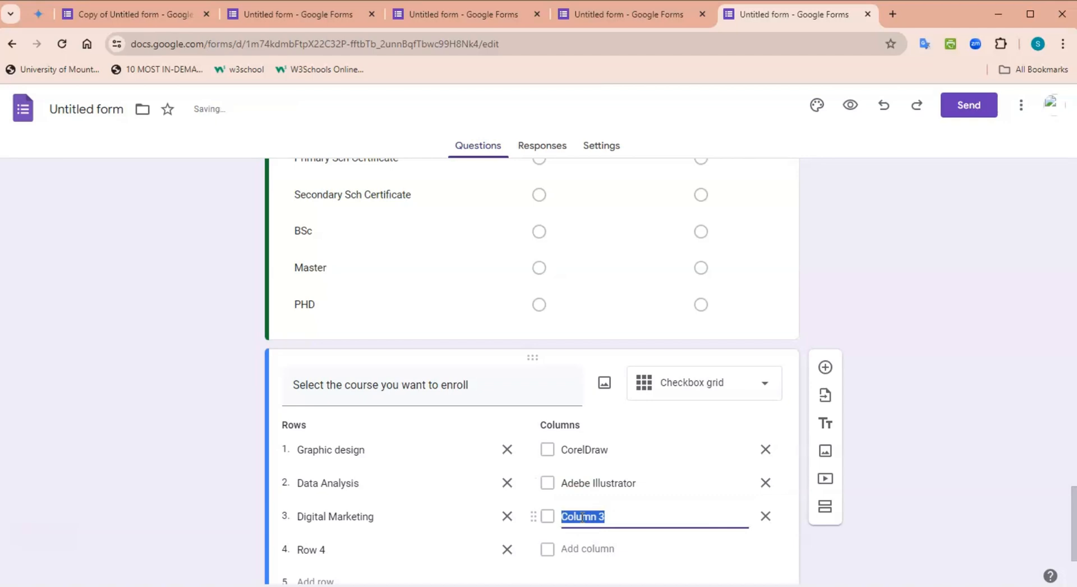
type("Photoshop")
Add the columns Canva and Pixelab to the course grid after Photoshop.
left_click(590, 548)
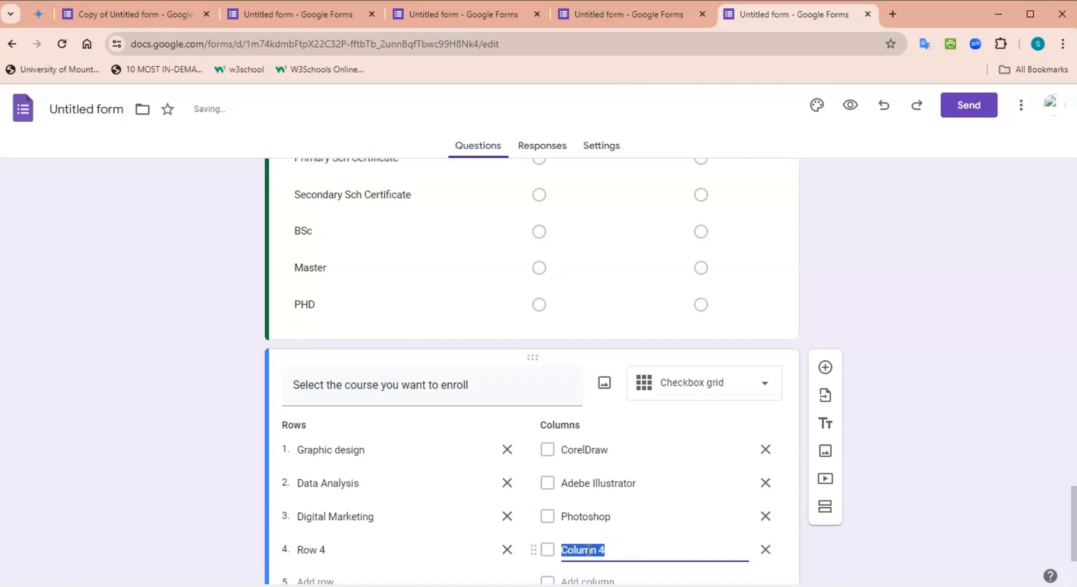
type("Canva")
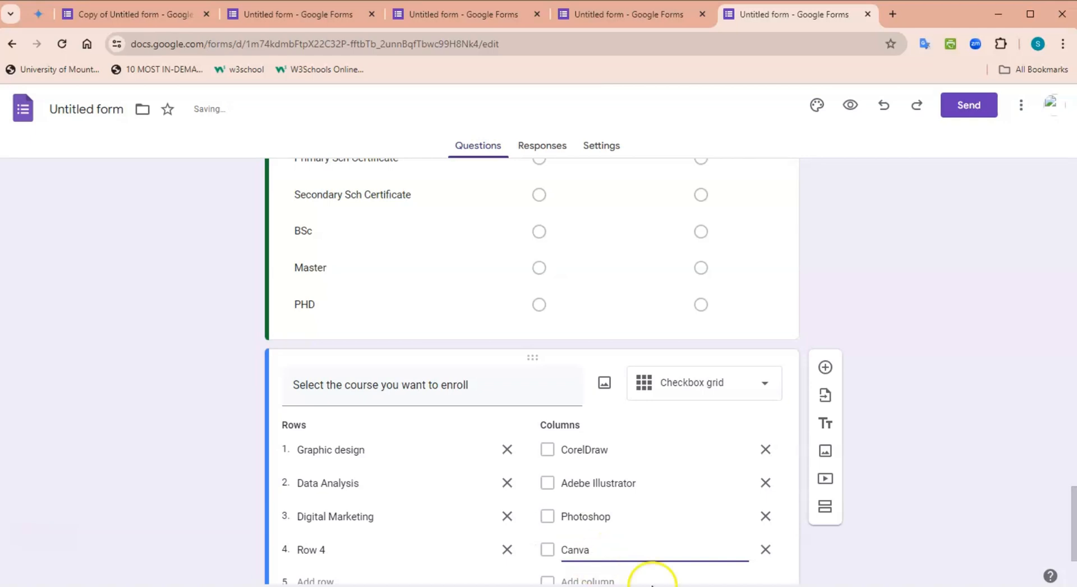
left_click(644, 580)
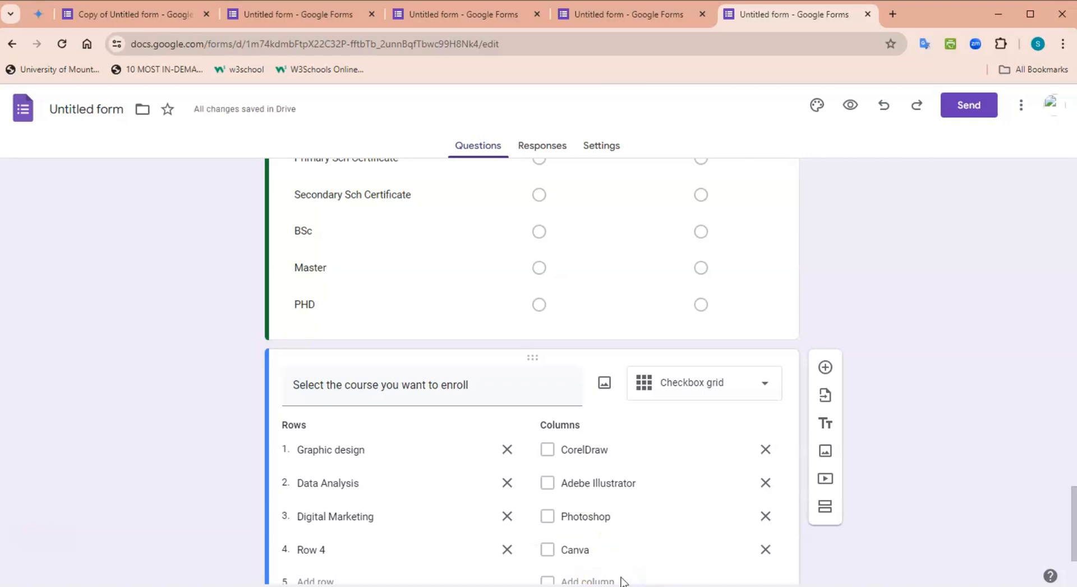
left_click(623, 581)
type("Pixelab")
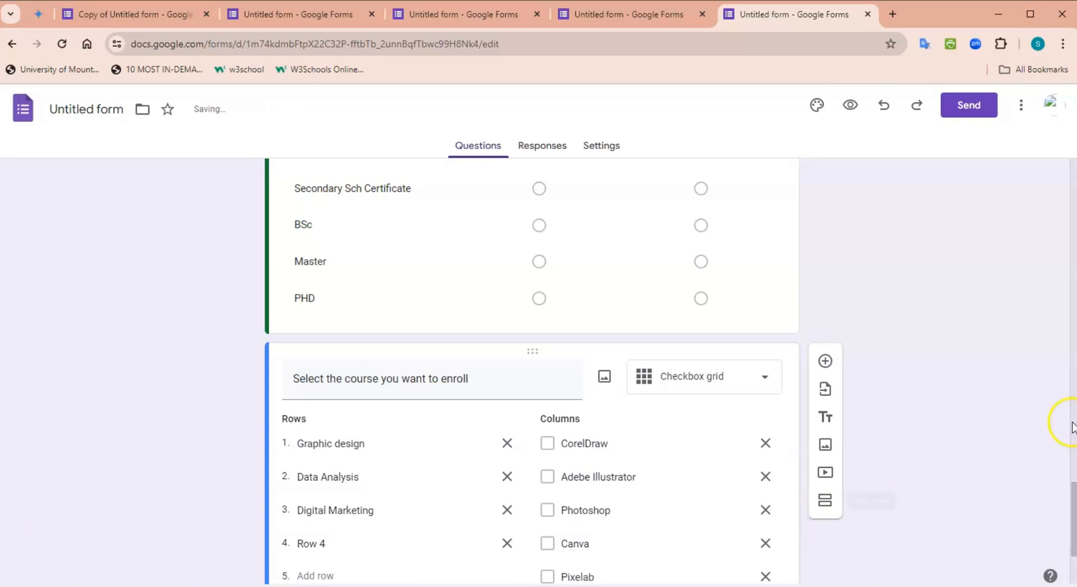
left_click_drag(1073, 501, 1073, 519)
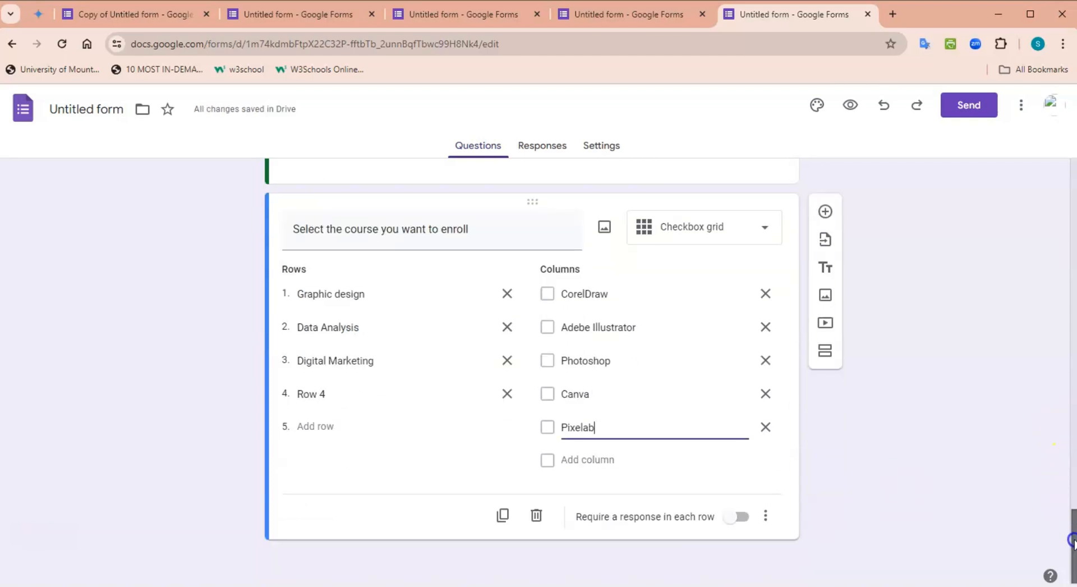
Add the columns Excel, SPSS, R and Python to the course grid after Pixelab.
left_click(559, 461)
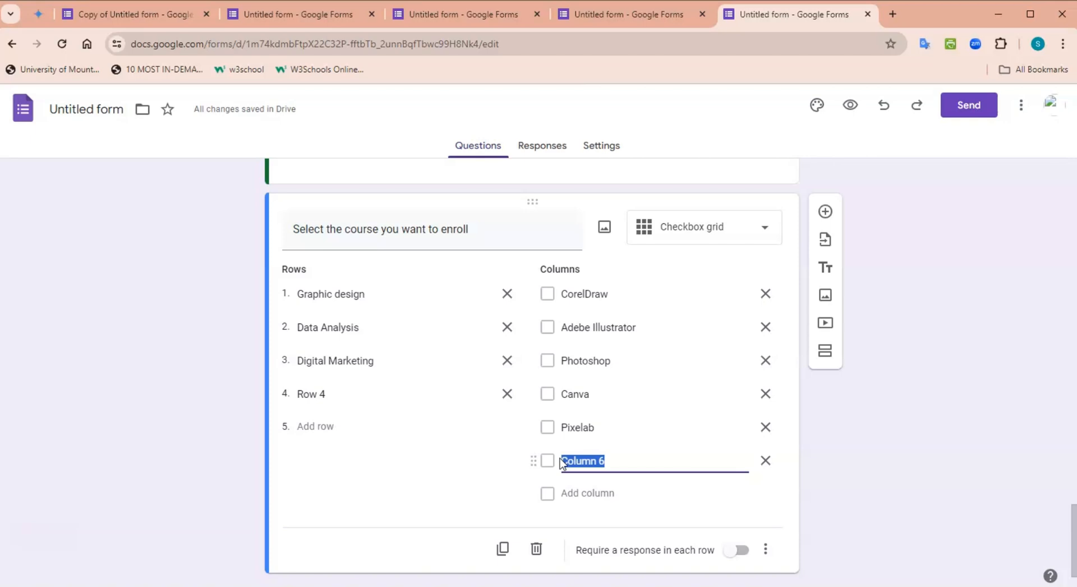
type("Excel")
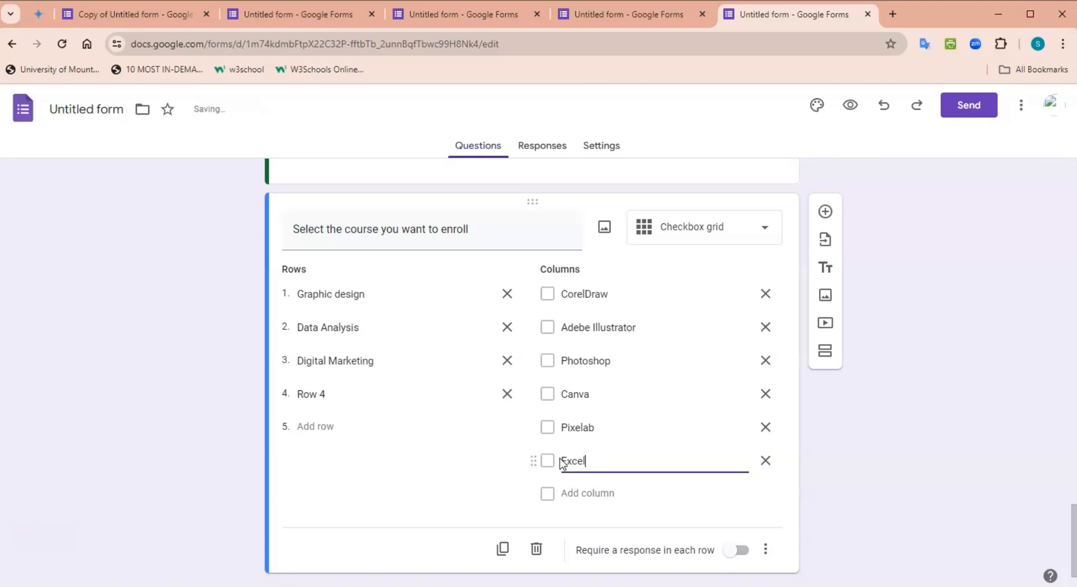
left_click(574, 494)
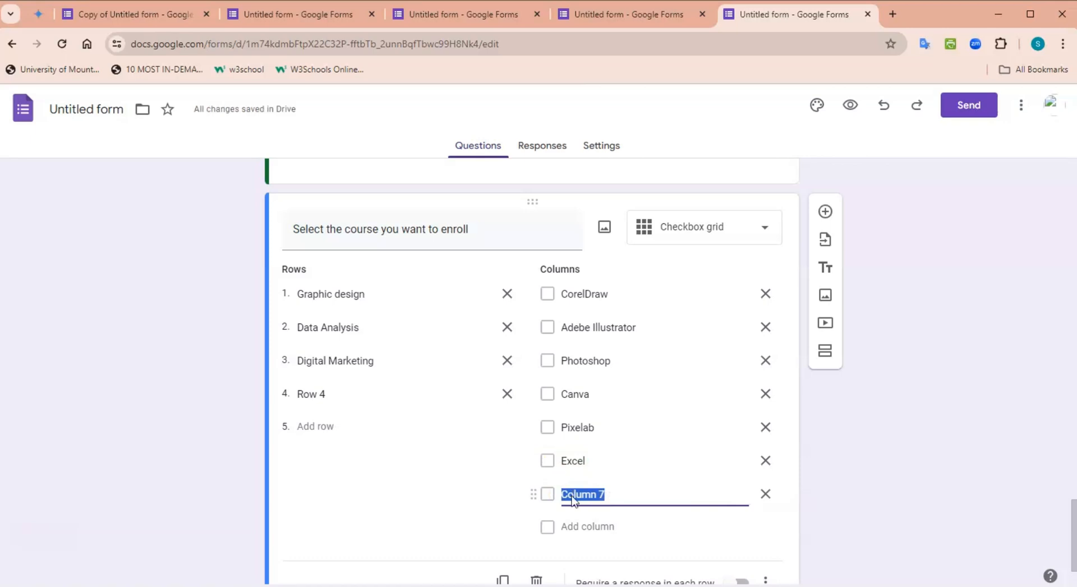
type("SPSS")
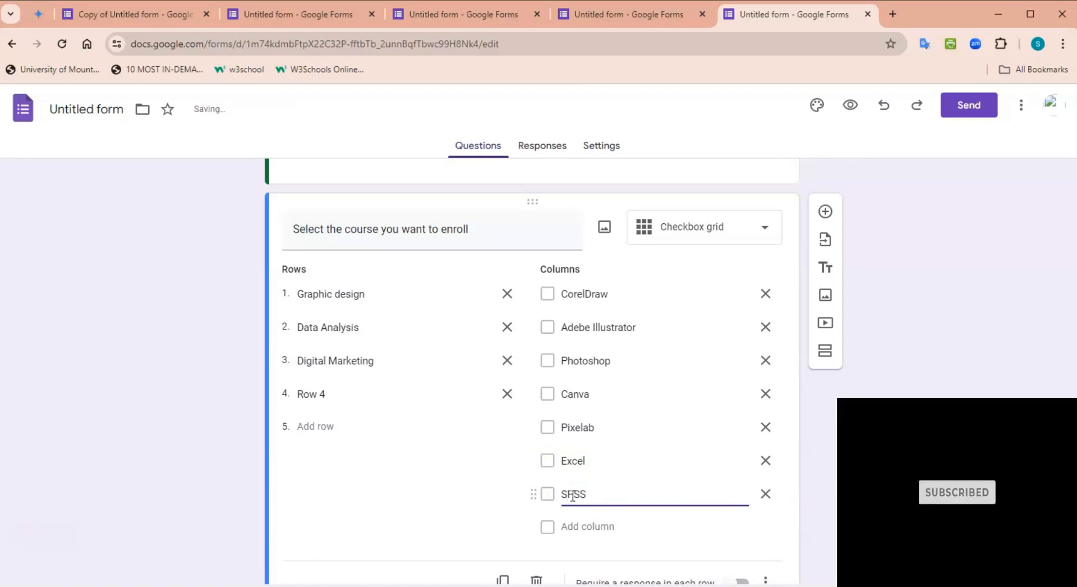
left_click(578, 525)
type("R")
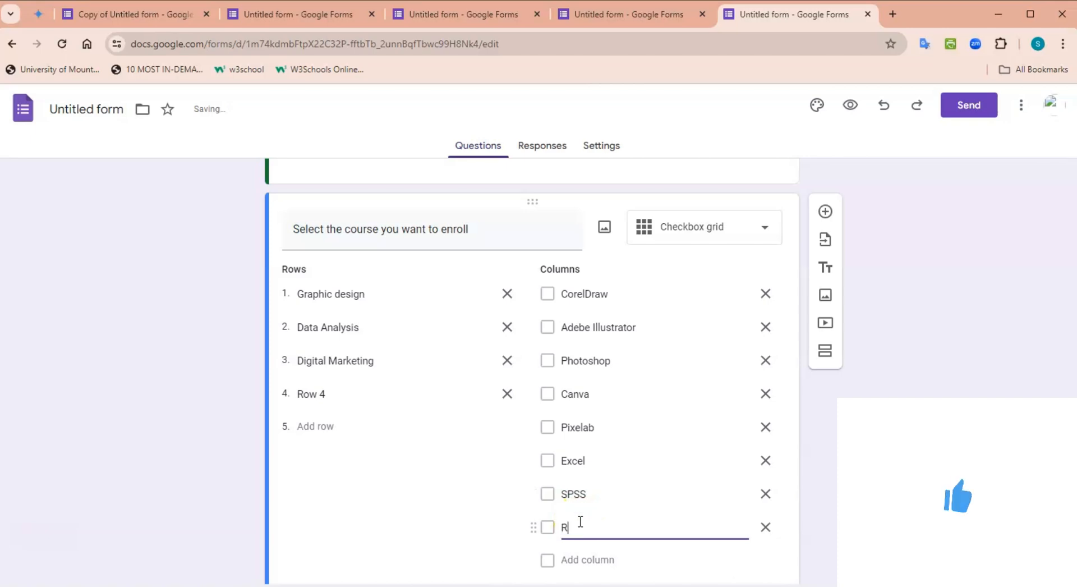
left_click(578, 559)
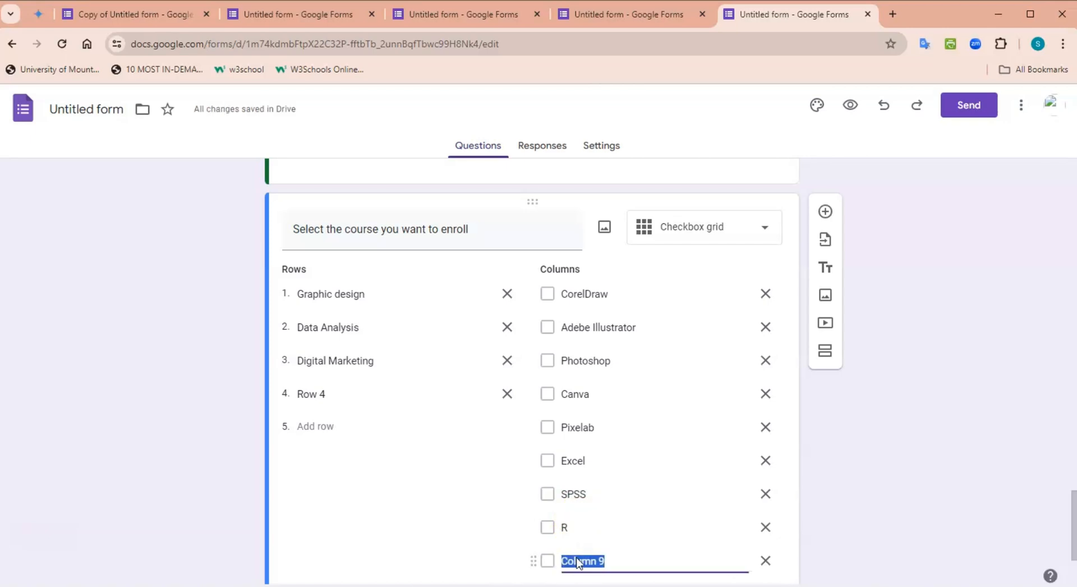
type("Python")
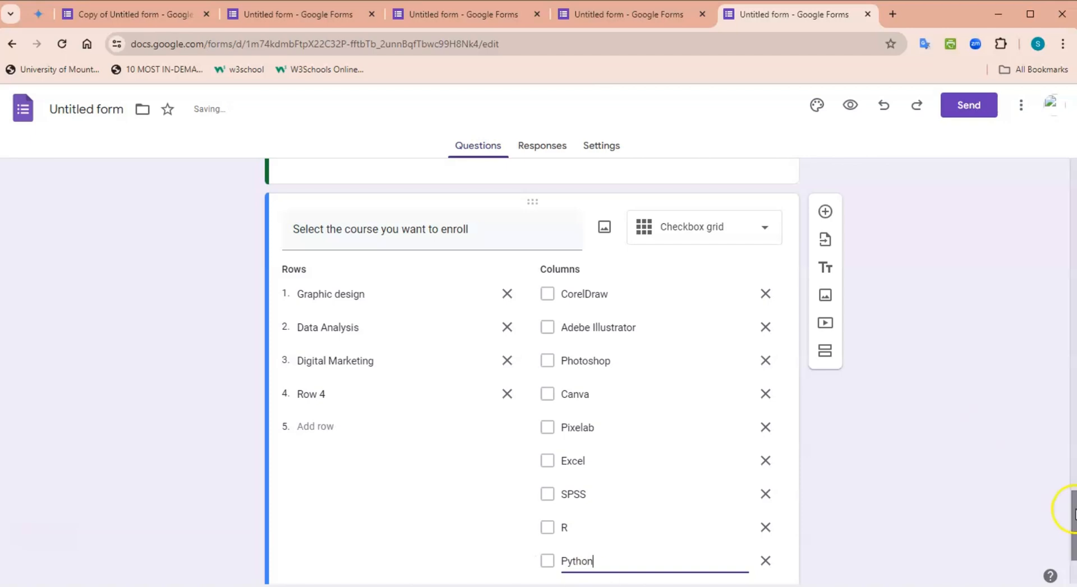
Add the columns Tableau and PowerBI, Facebook Ads, and SEO to the course grid after Python.
scroll(1058, 505, "down", 2)
left_click(571, 463)
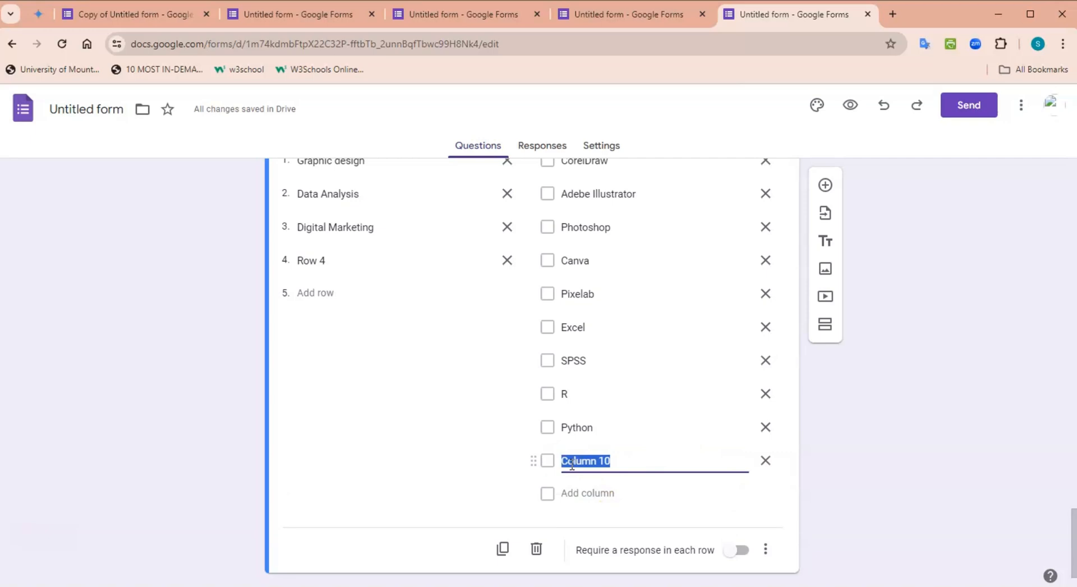
type("Ta")
type("pl")
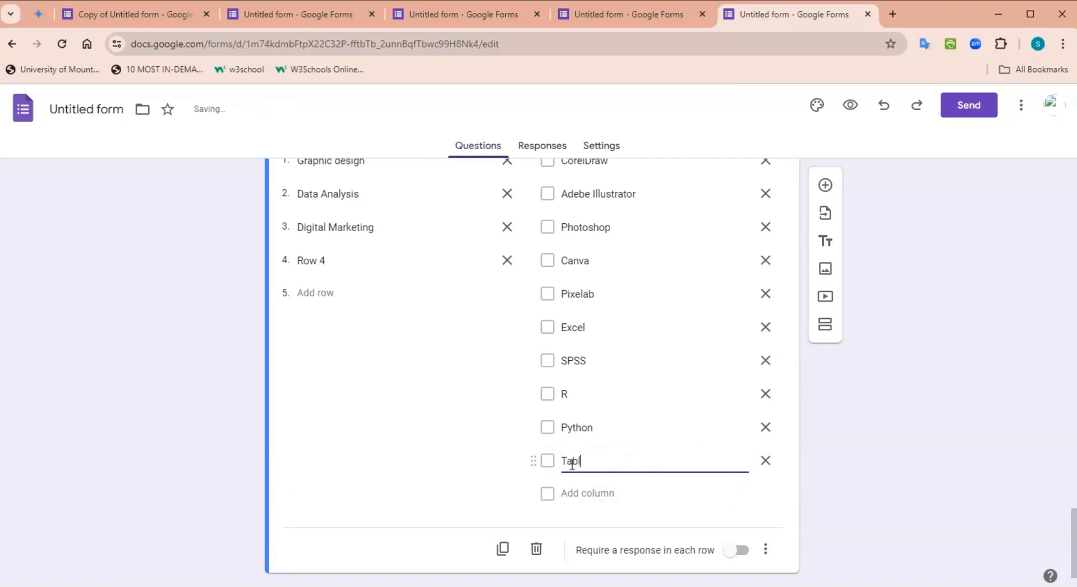
type("eau and PowerBI")
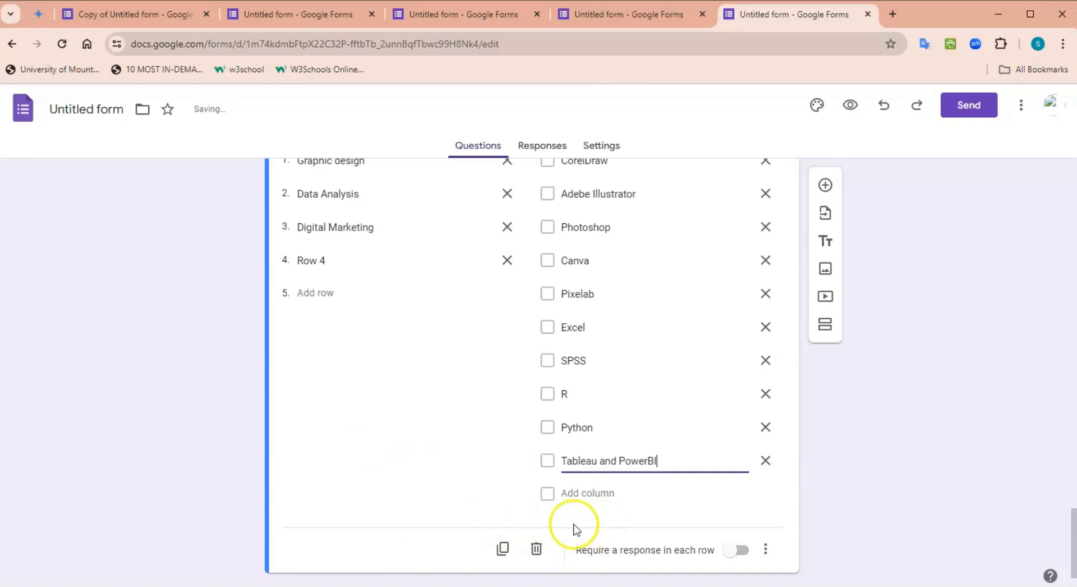
left_click(559, 501)
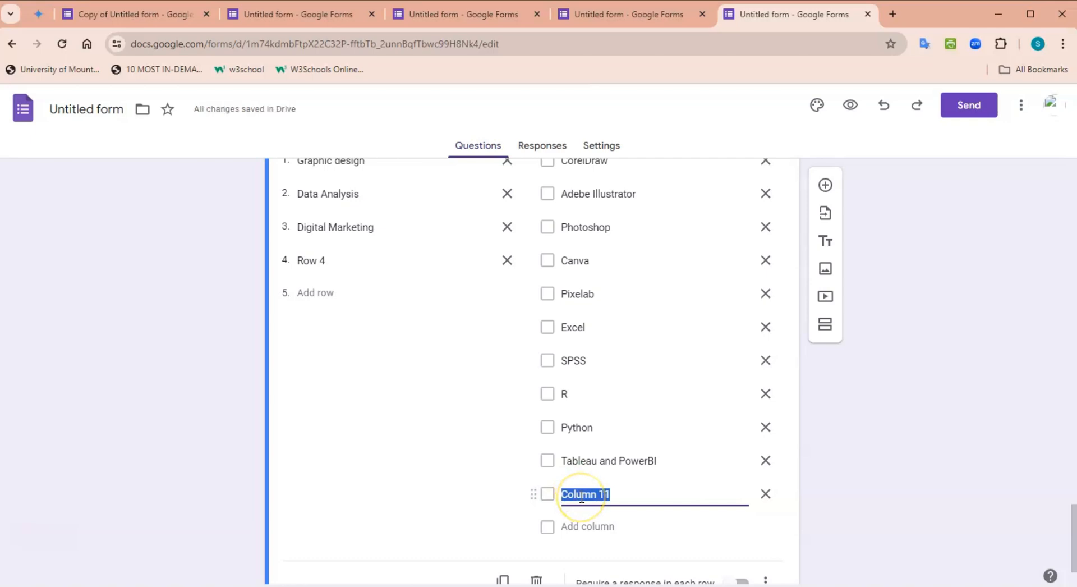
type("Facebook Ads")
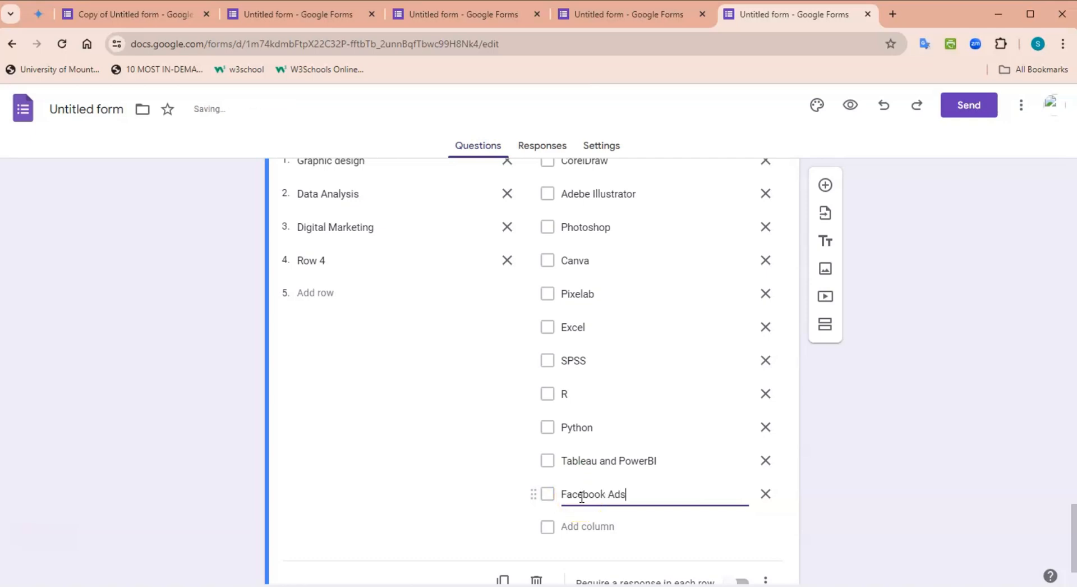
left_click(572, 527)
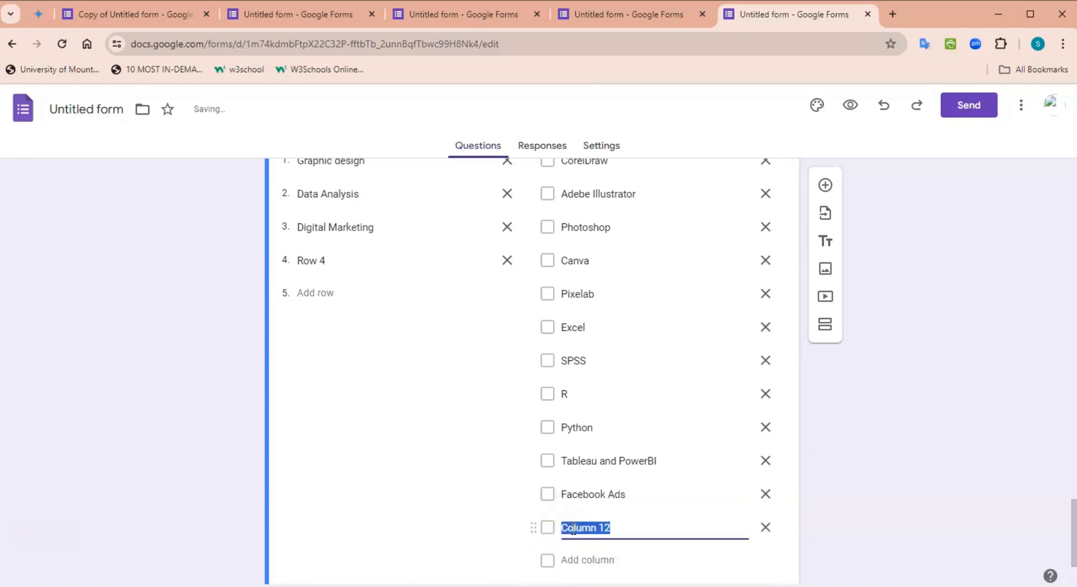
type("SEO")
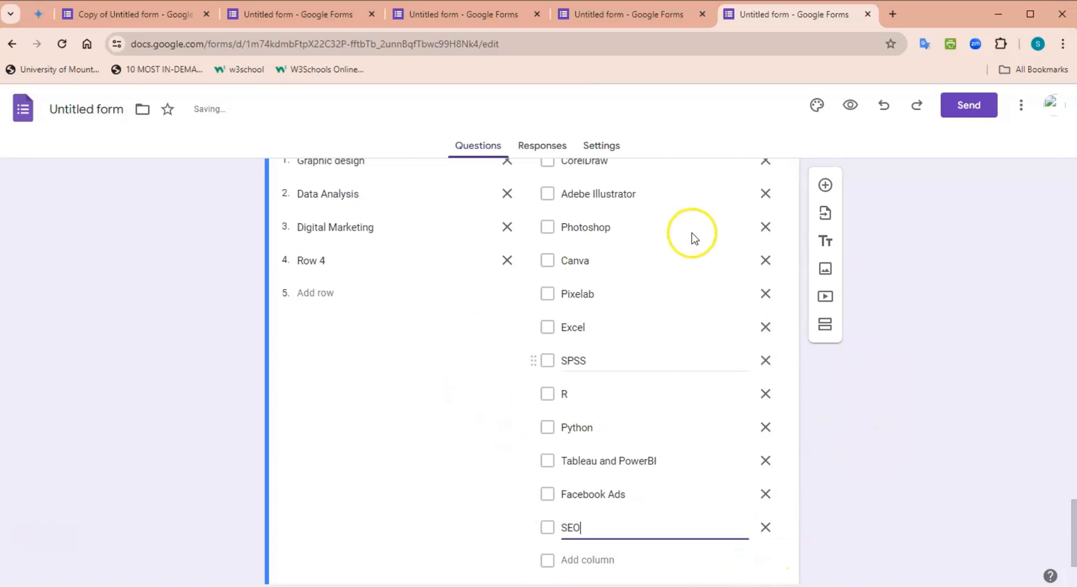
Add a file upload question titled Passport after the course grid, allowing respondents to upload files to Drive.
left_click(826, 186)
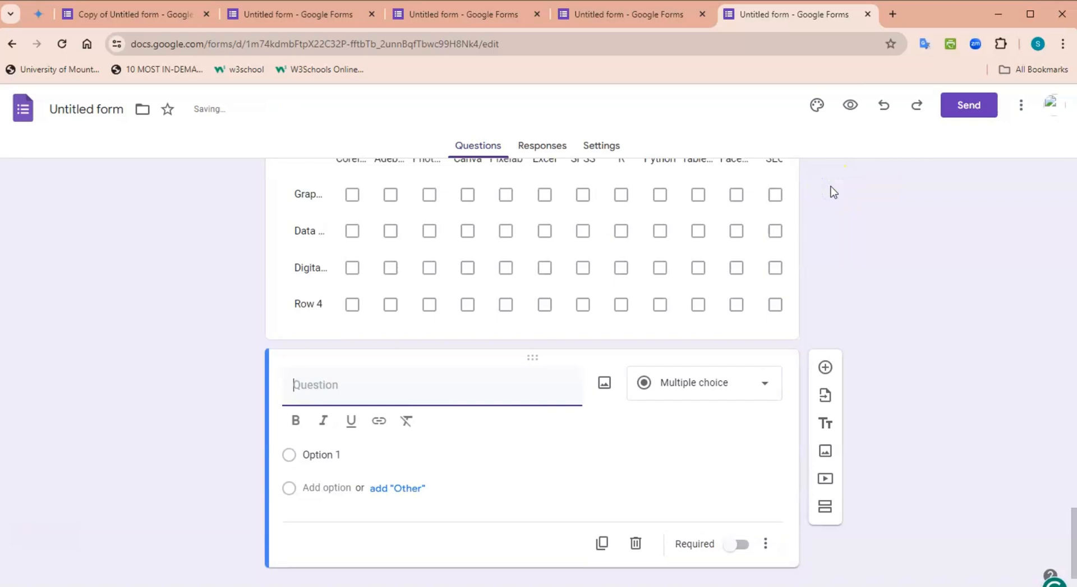
type("P")
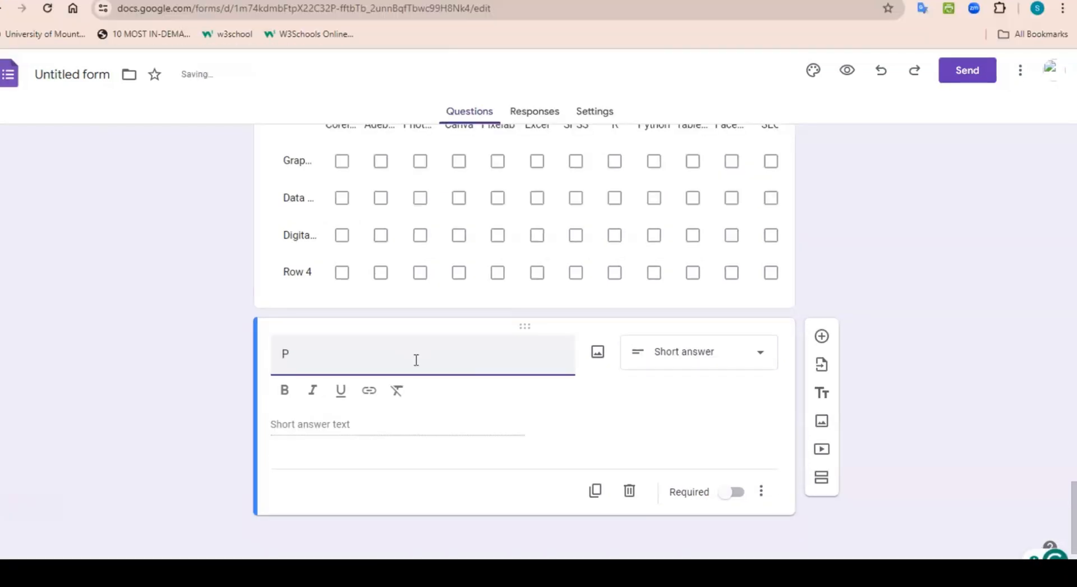
type("assport")
left_click(710, 373)
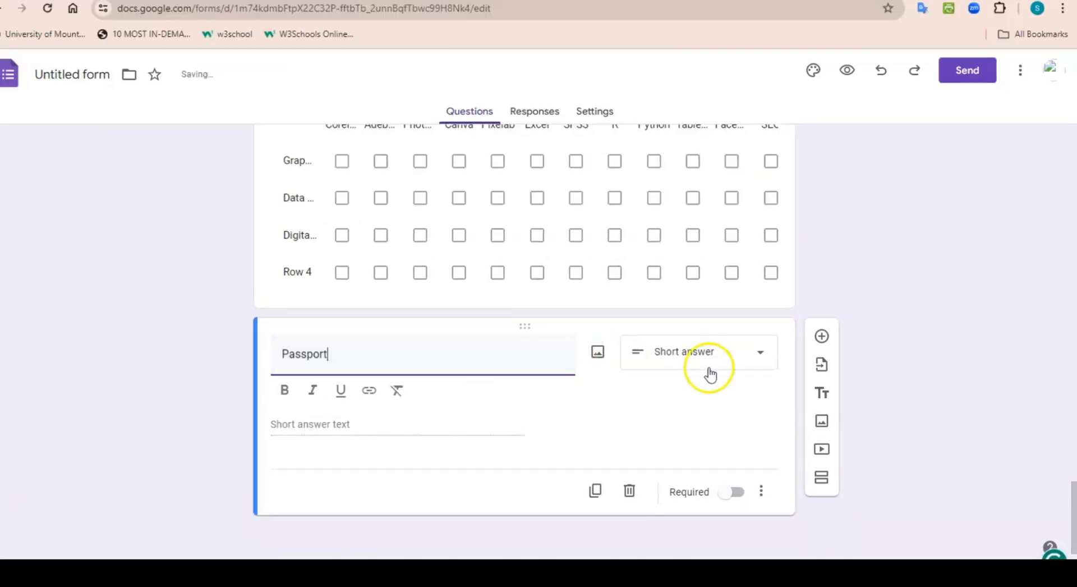
left_click(762, 352)
left_click(760, 380)
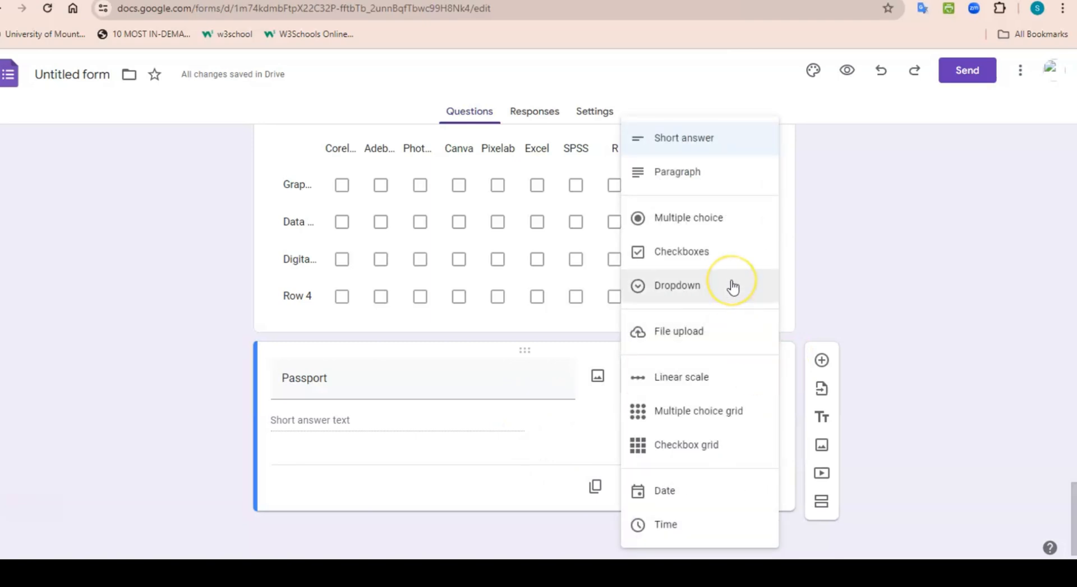
left_click(708, 334)
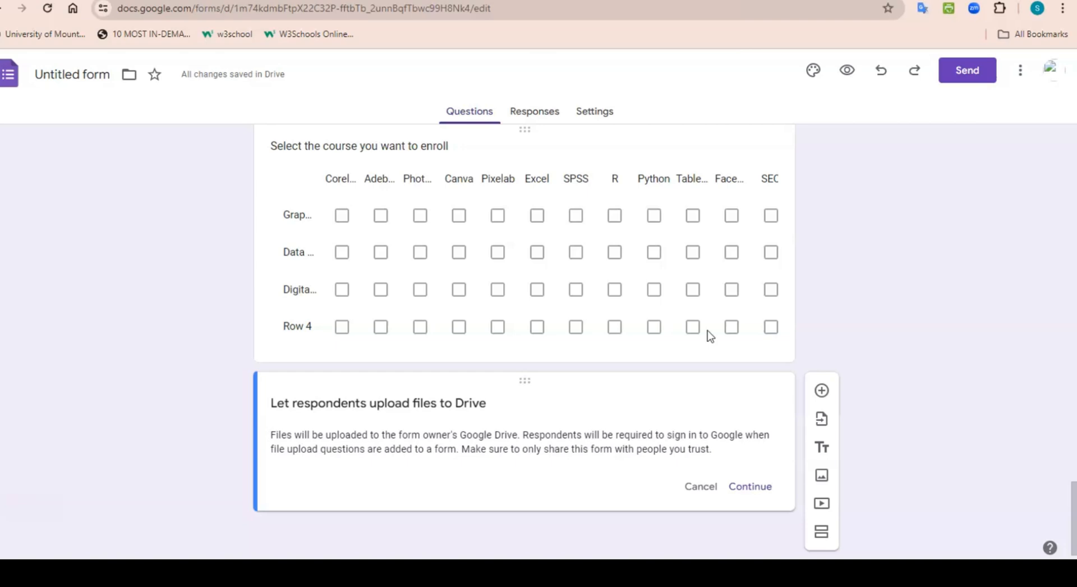
left_click(755, 487)
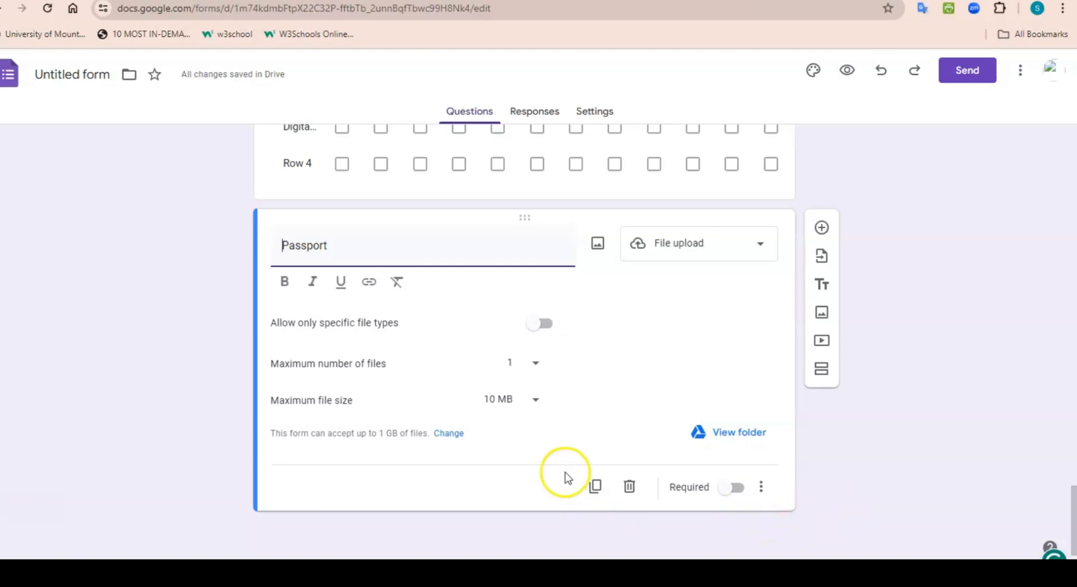
Limit the Passport upload to 1 file of type Image with a maximum size of 10 MB, and make the question required.
left_click(536, 365)
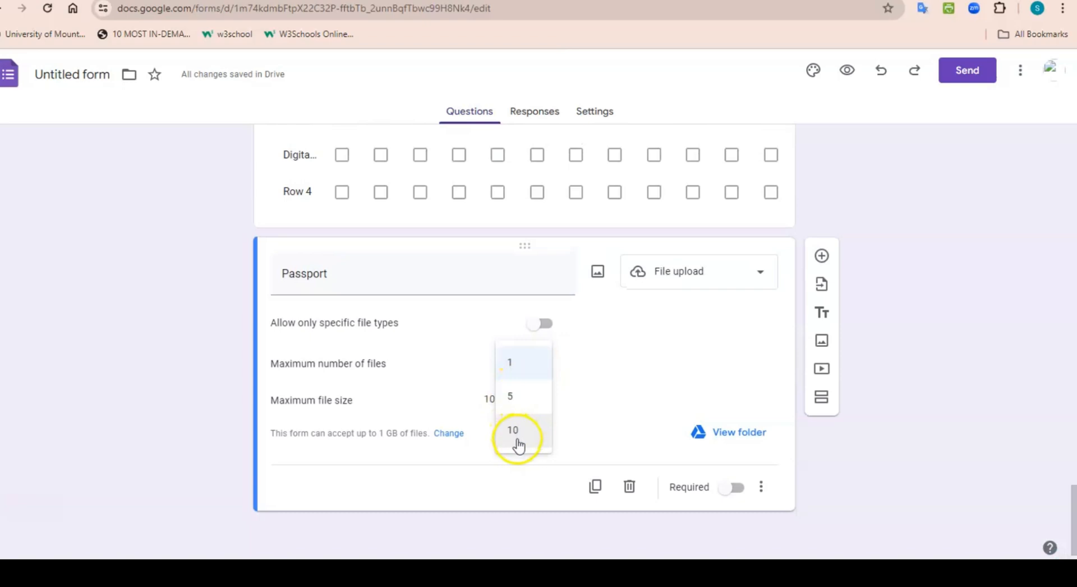
left_click(517, 363)
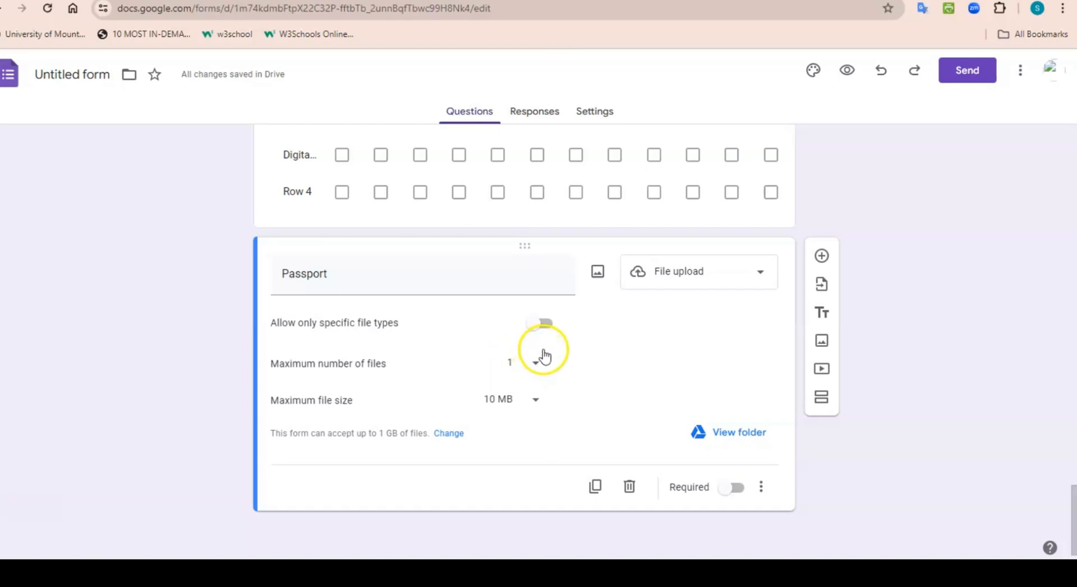
left_click(549, 325)
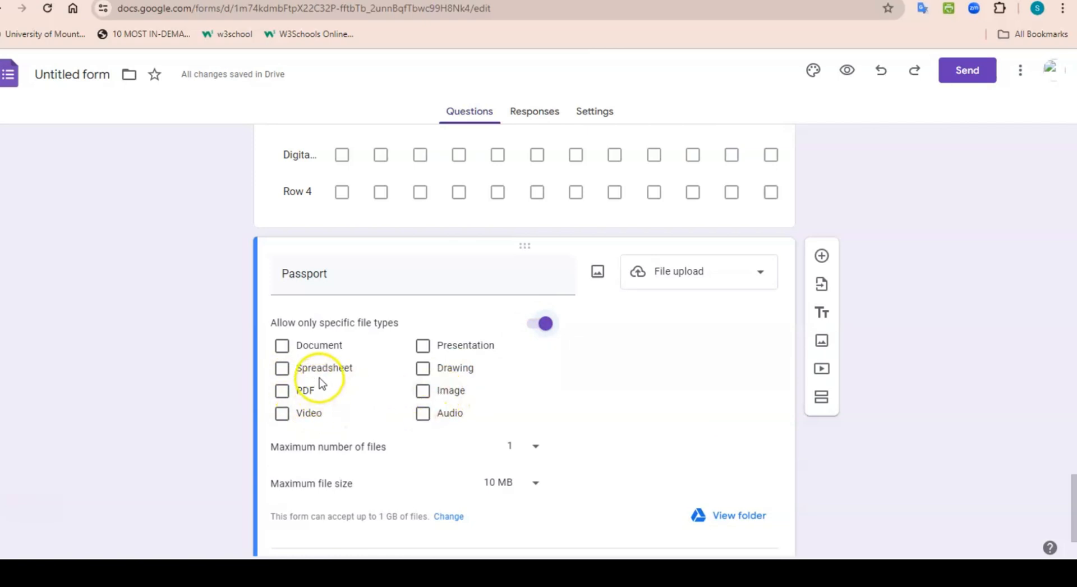
left_click(447, 394)
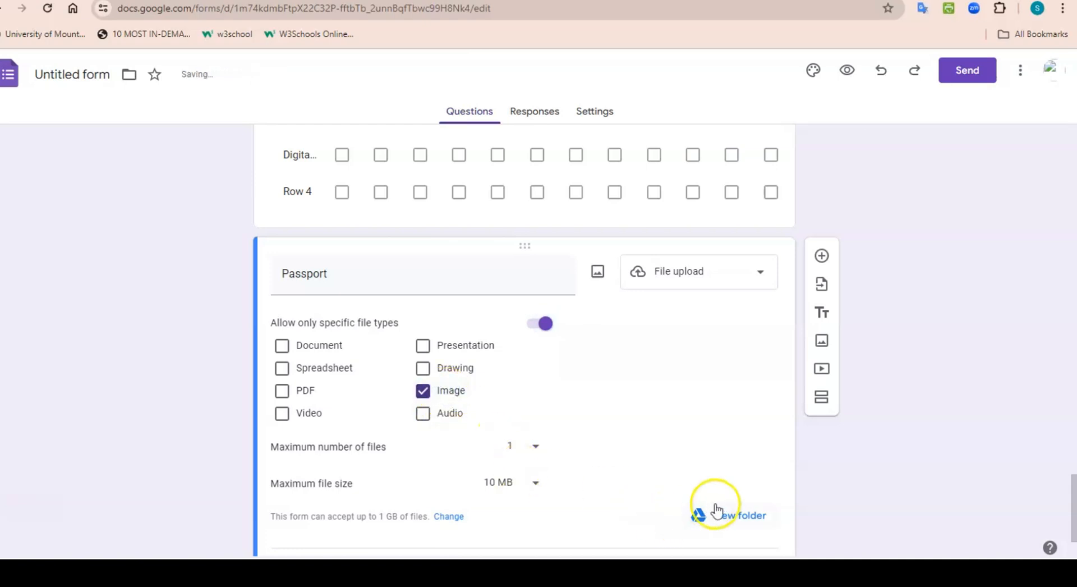
left_click(537, 486)
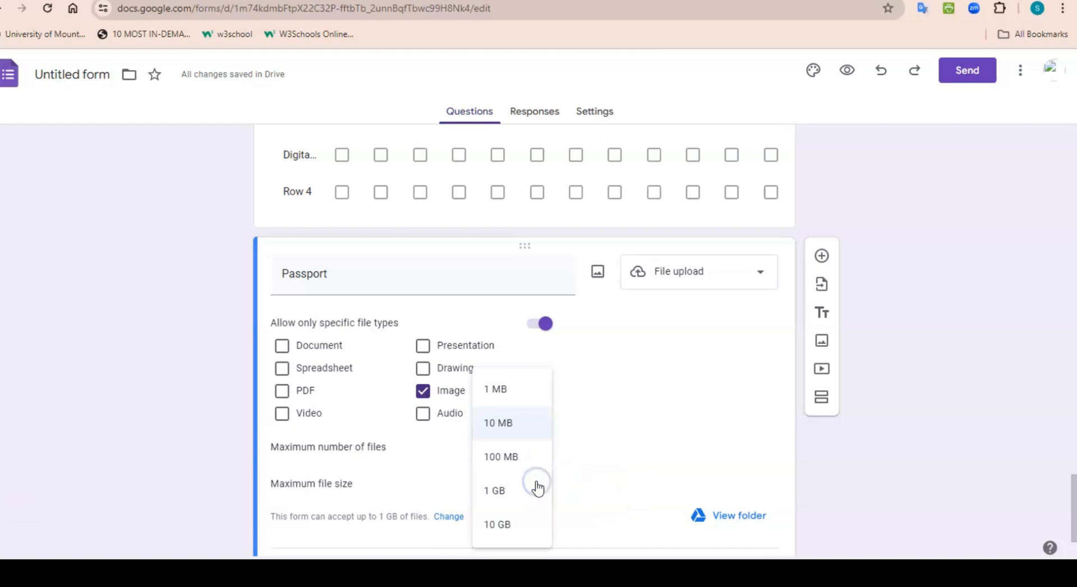
left_click(509, 423)
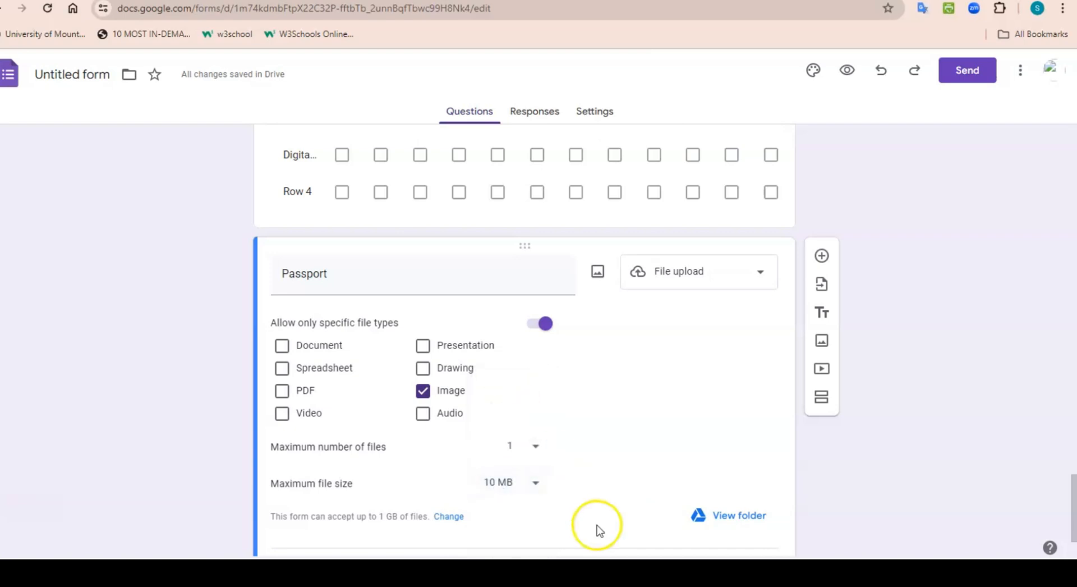
scroll(1072, 485, "down", 2)
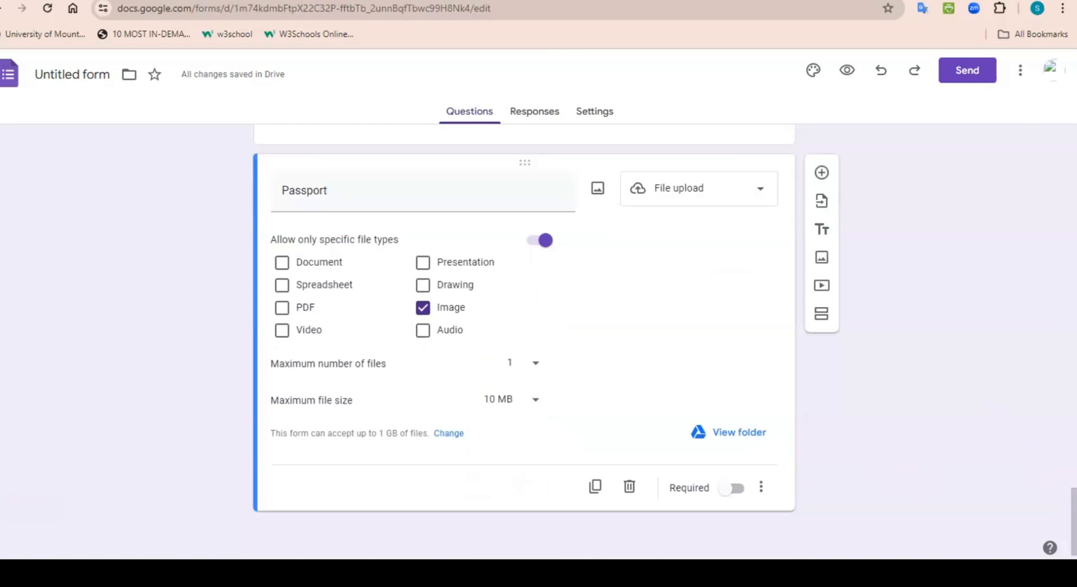
left_click(739, 490)
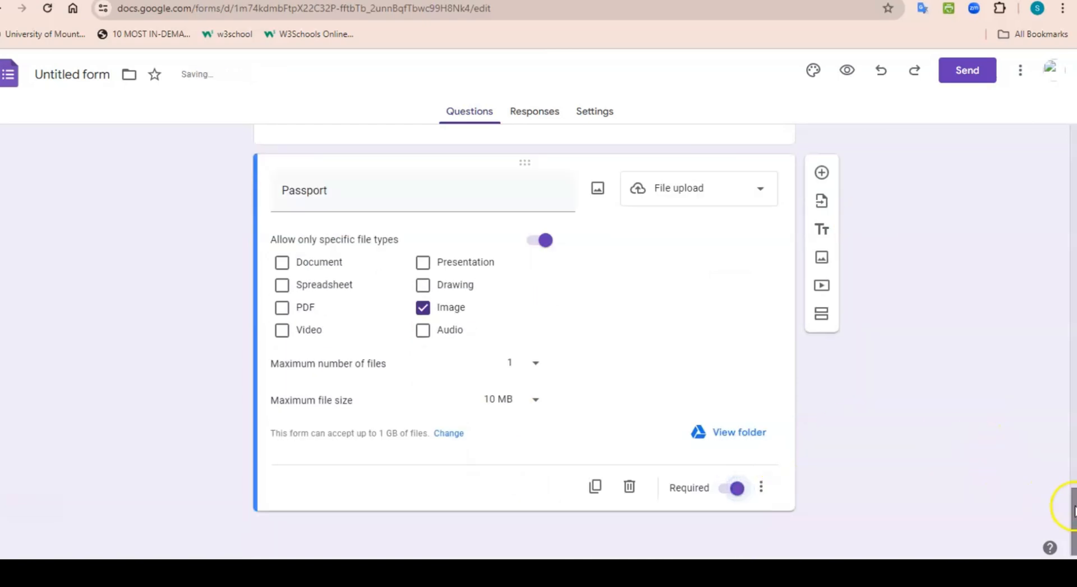
Require a response in each row of the Qualifications grid.
left_click_drag(1074, 509, 1070, 418)
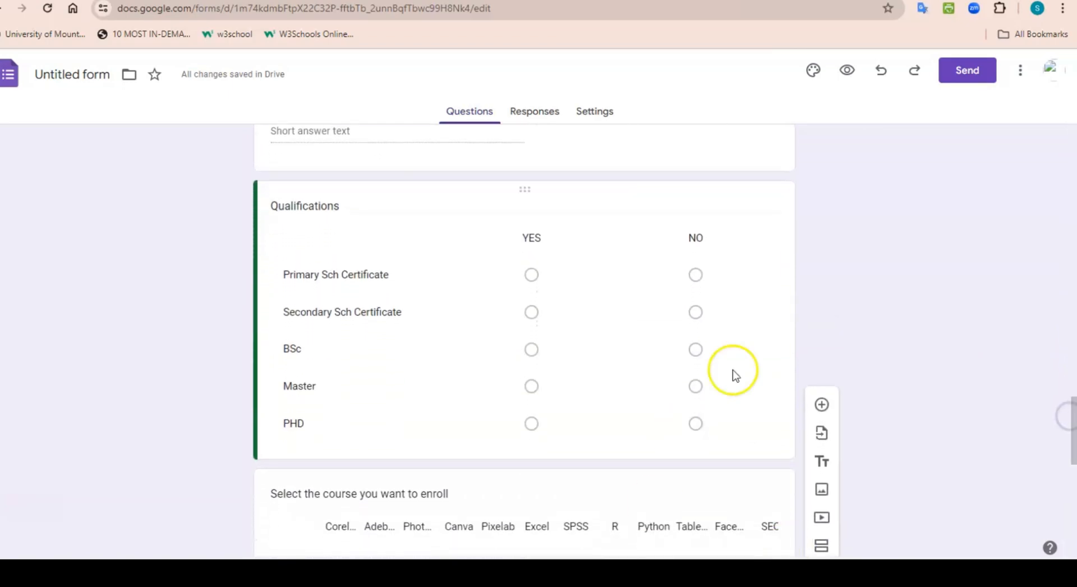
left_click(744, 439)
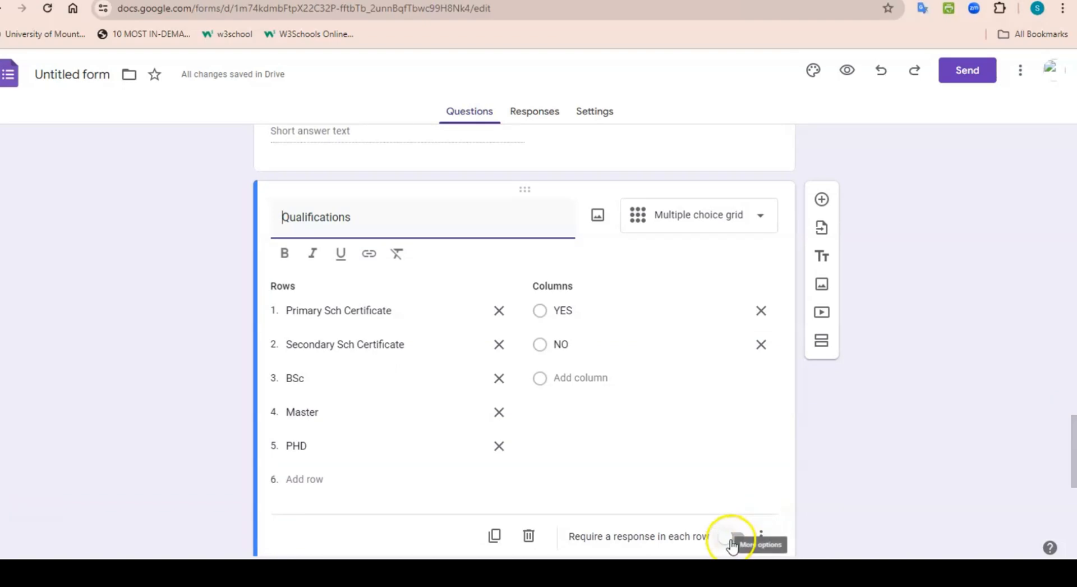
left_click(739, 540)
left_click(739, 511)
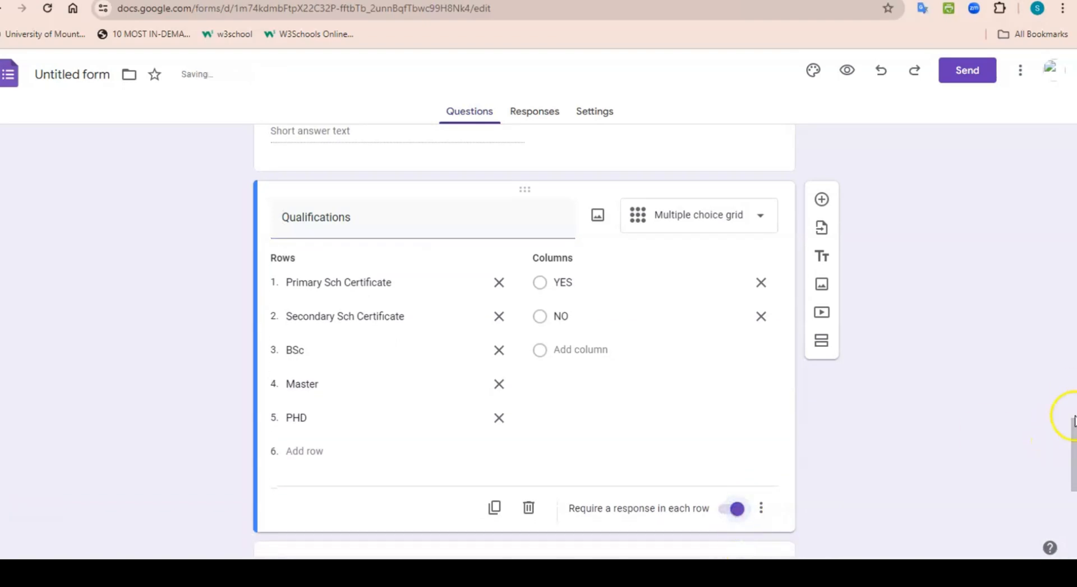
scroll(1073, 435, "down", 6)
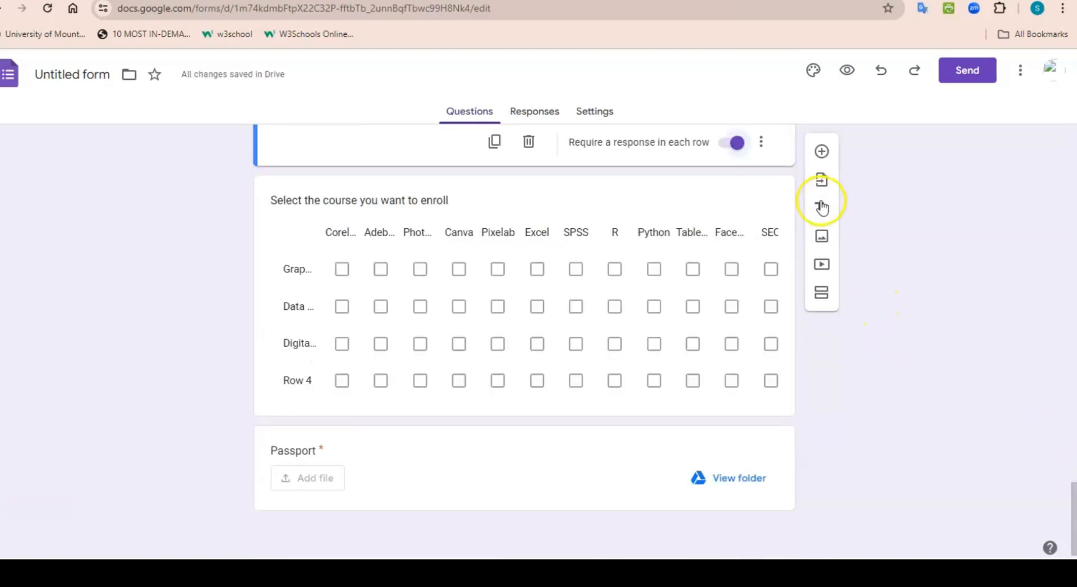
left_click(821, 149)
left_click(443, 292)
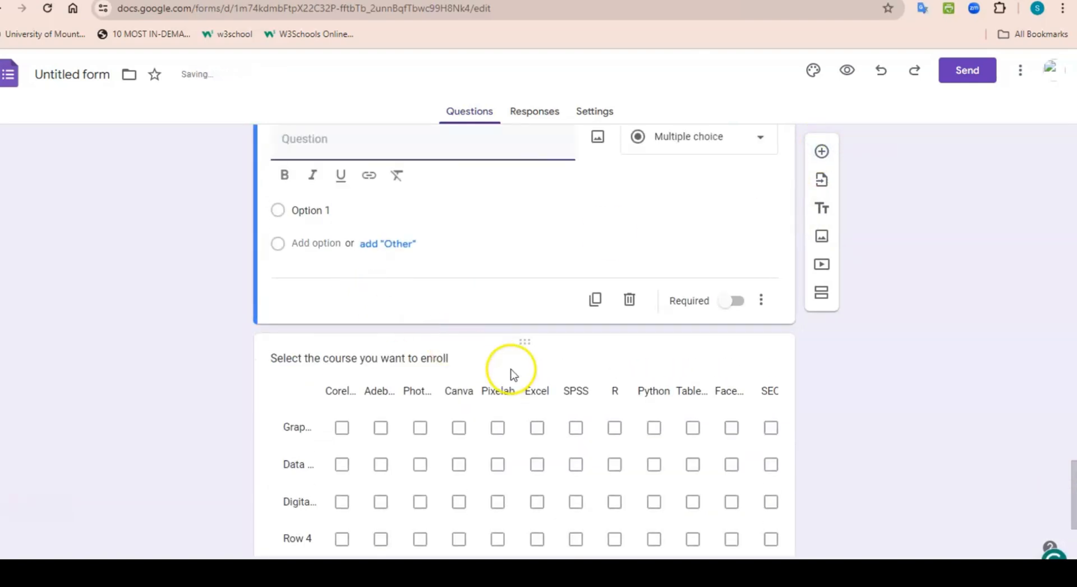
left_click(631, 303)
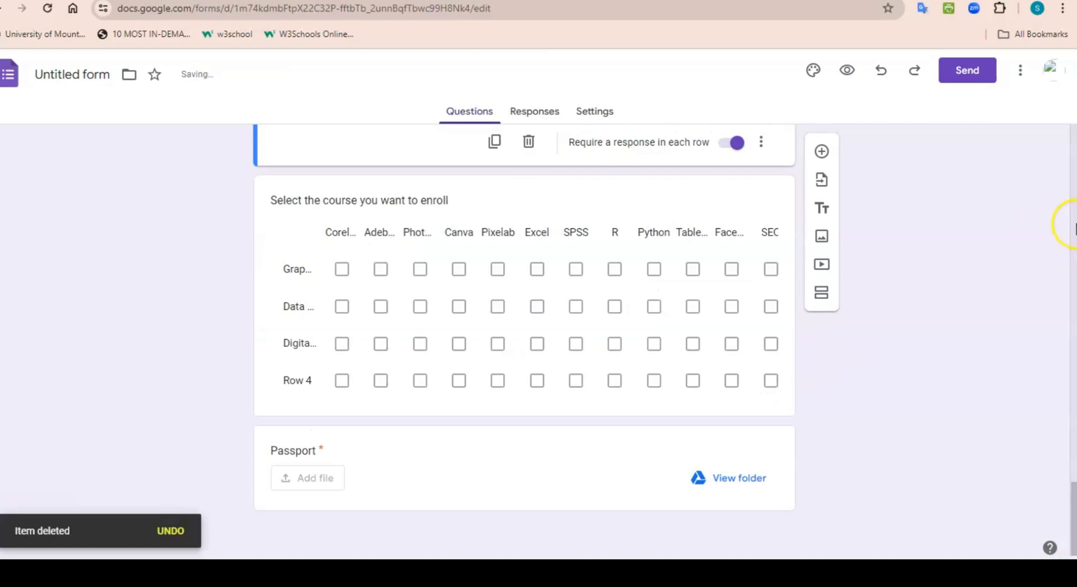
Add a file upload question titled Document directly after the Passport question.
left_click(544, 365)
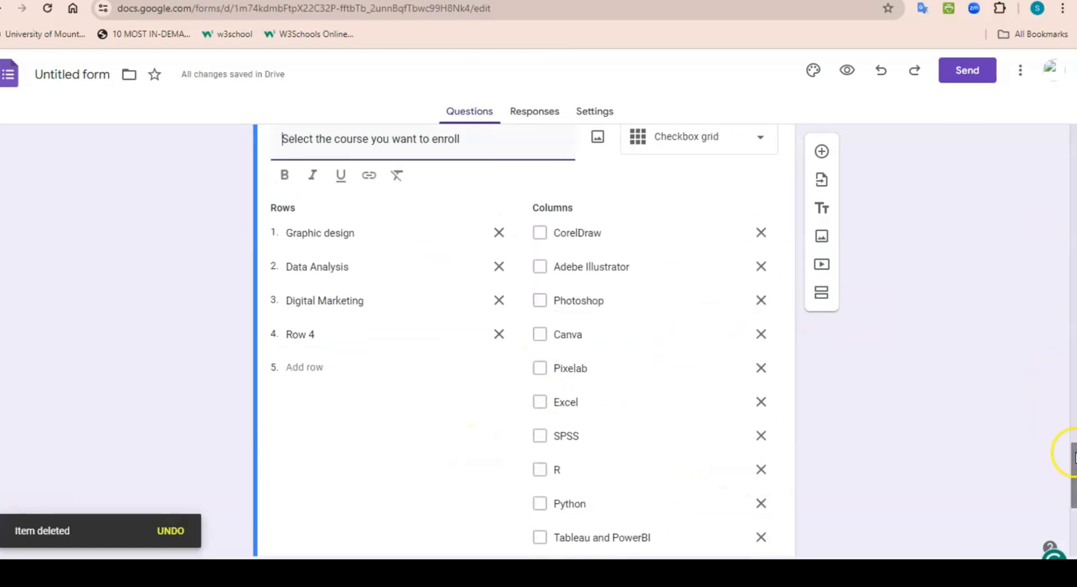
left_click_drag(1068, 452, 1069, 500)
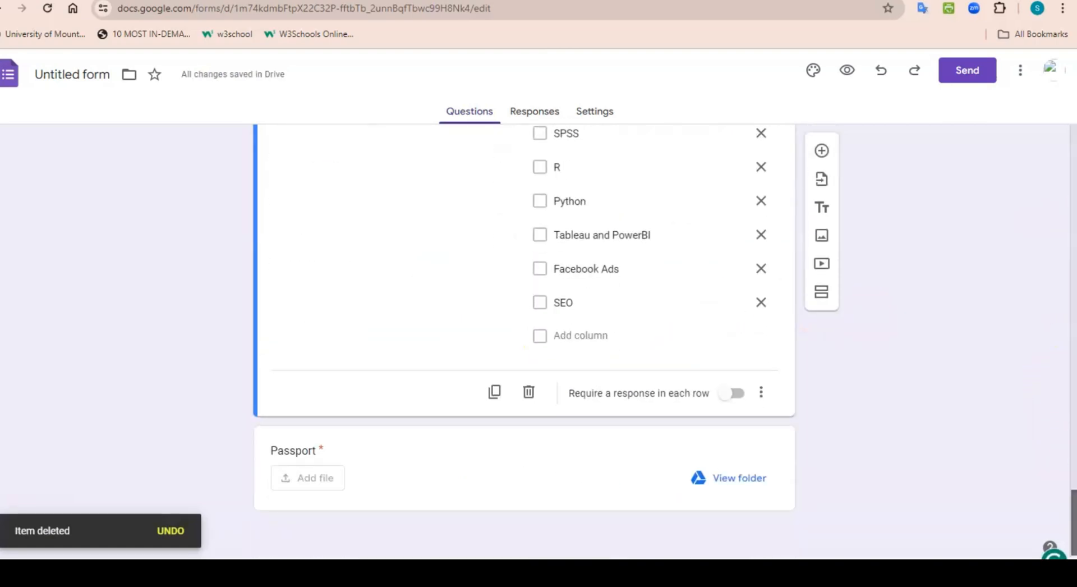
left_click(542, 471)
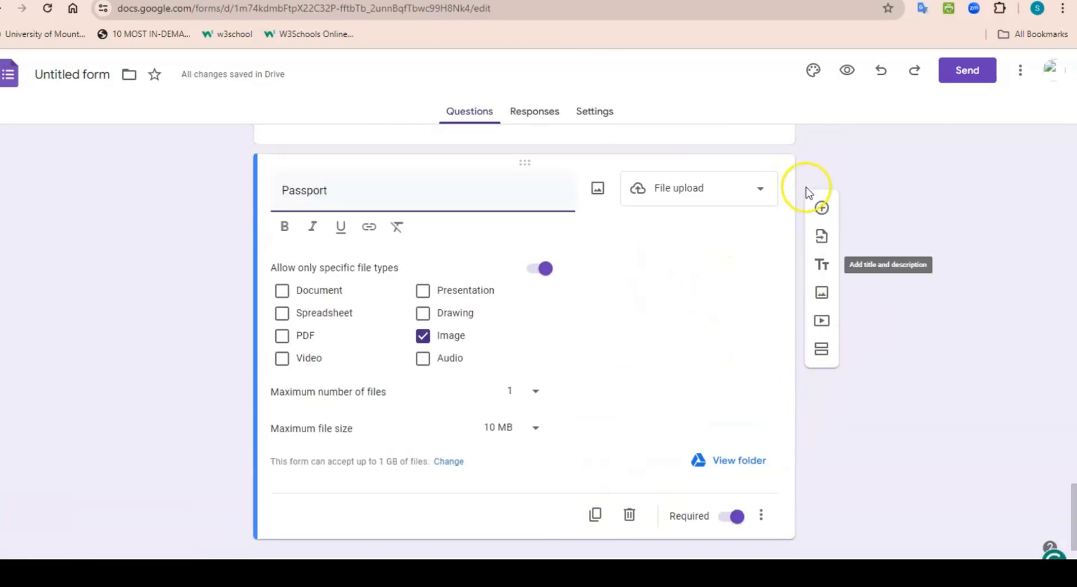
left_click(822, 209)
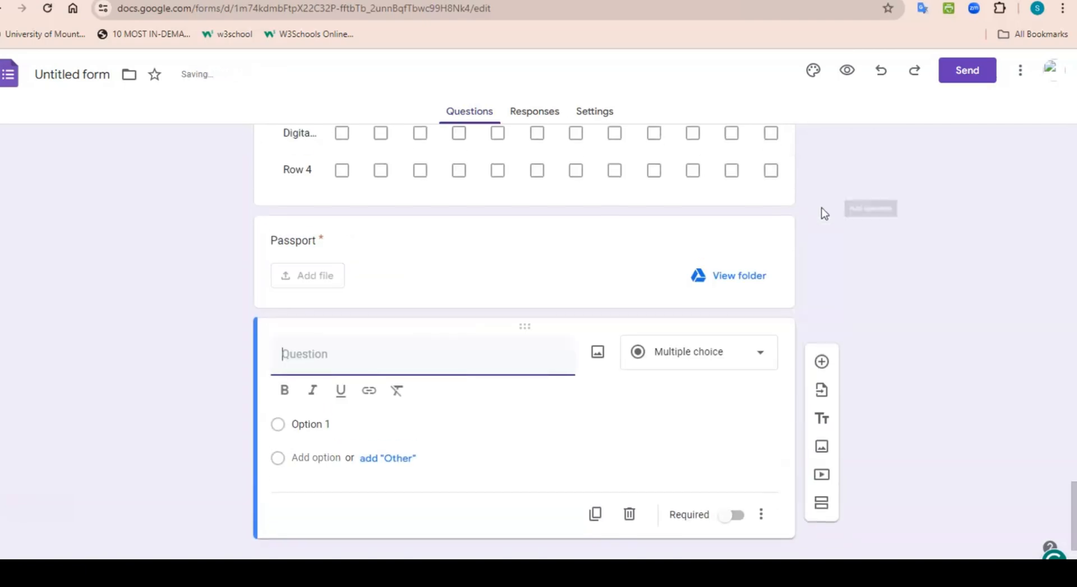
left_click(287, 354)
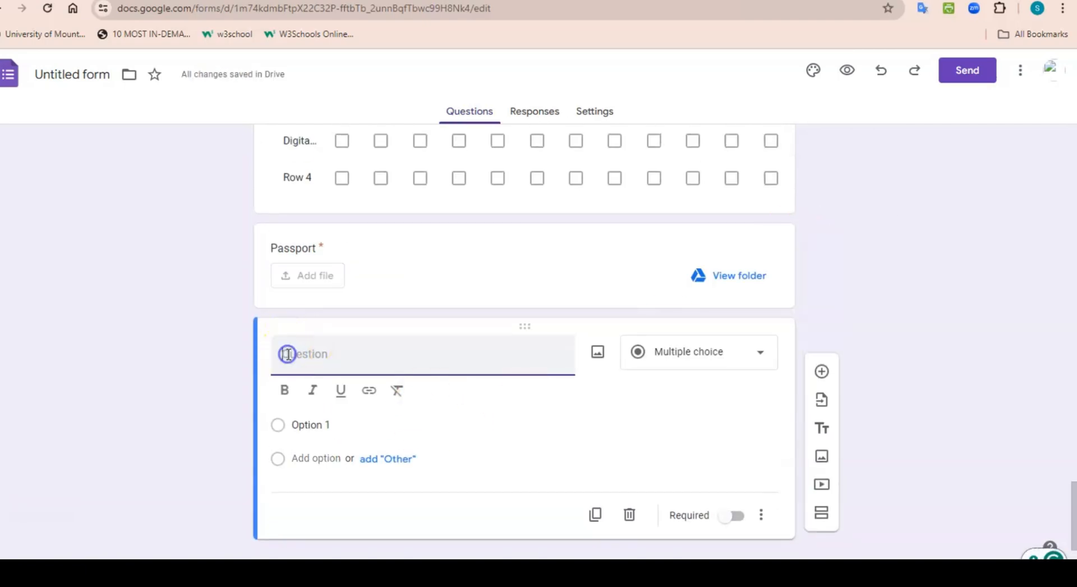
type("Document")
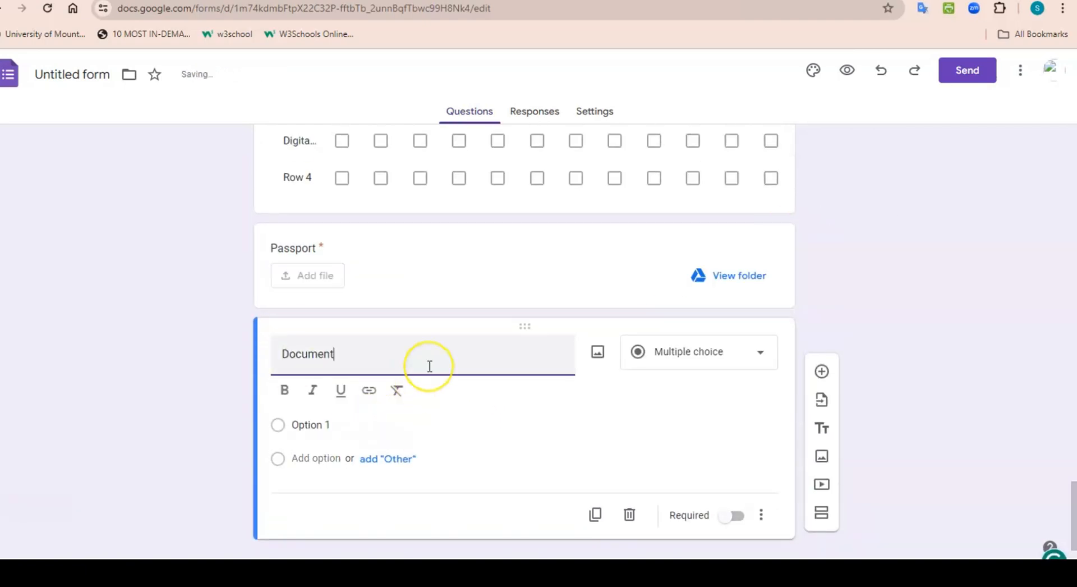
left_click(762, 354)
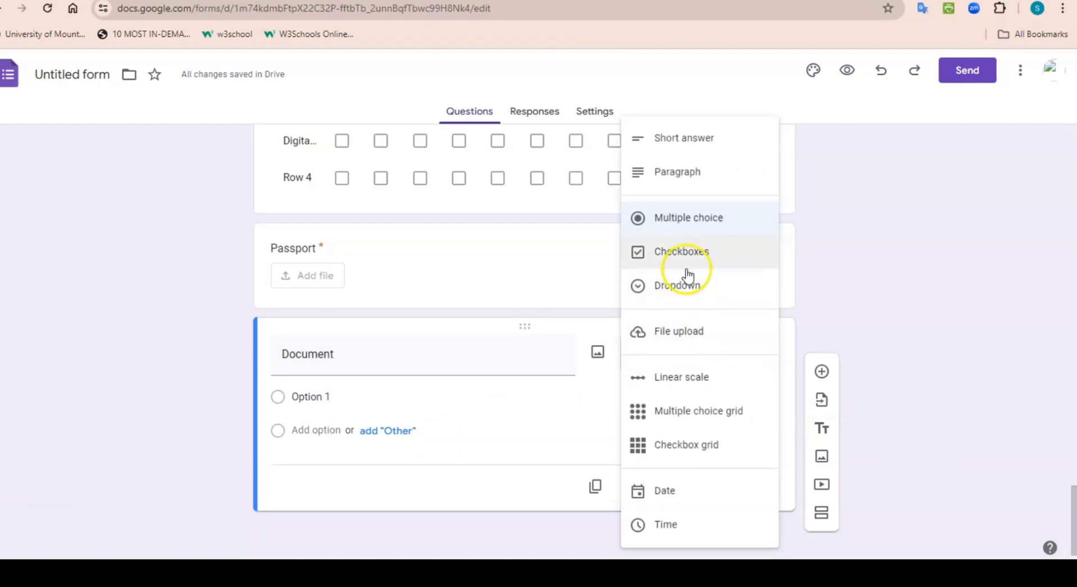
left_click(681, 331)
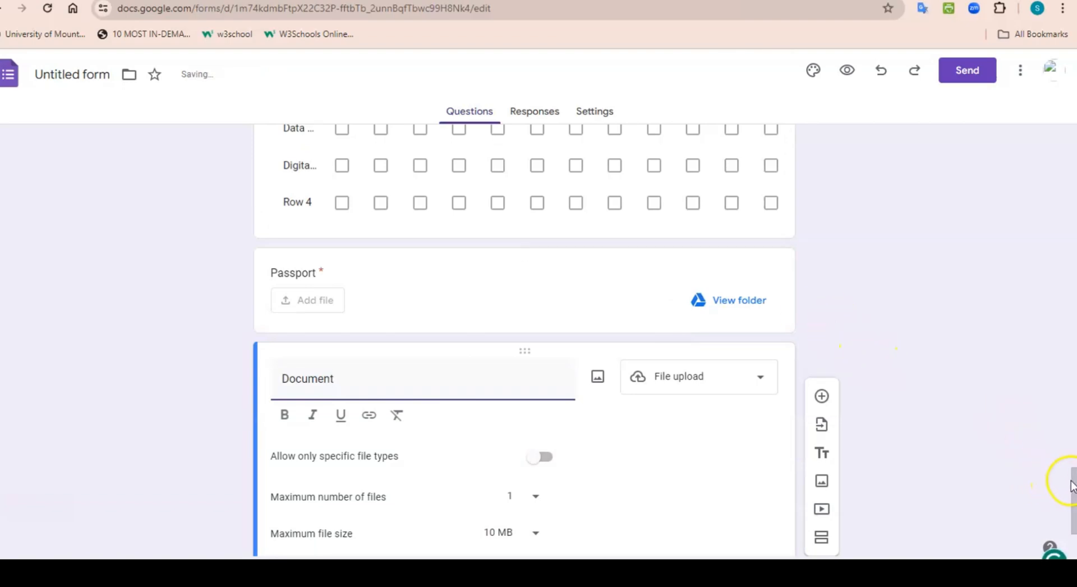
Restrict the Document upload to PDF files and allow a maximum of 10 files.
left_click_drag(1073, 482, 1073, 513)
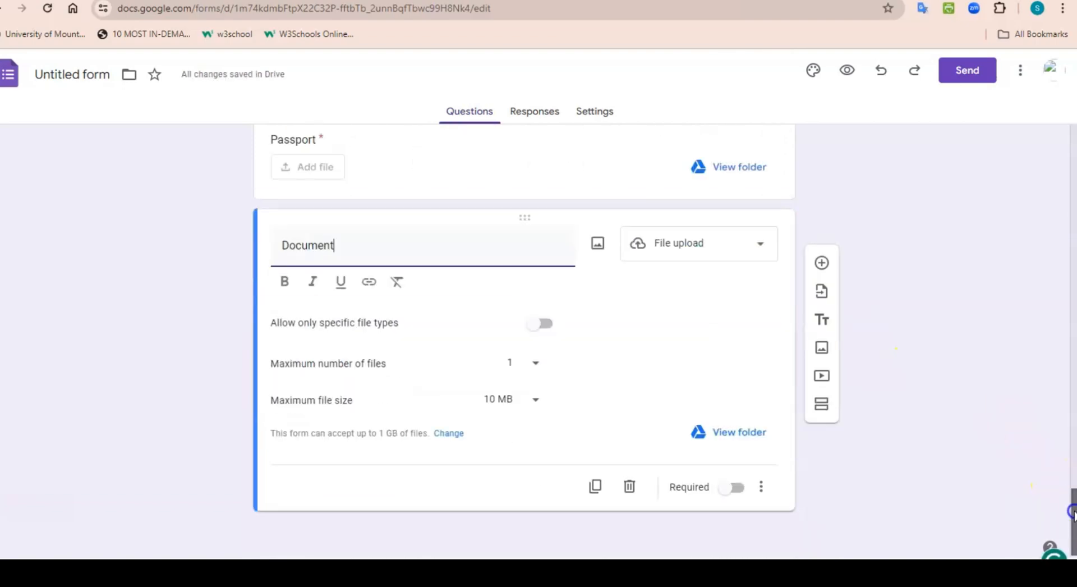
left_click(549, 322)
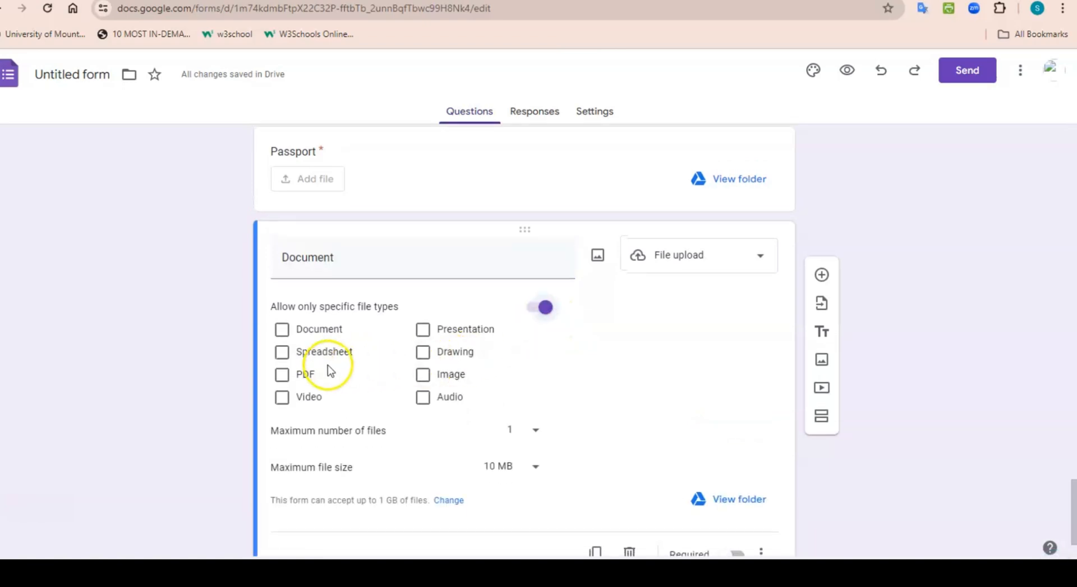
left_click(284, 374)
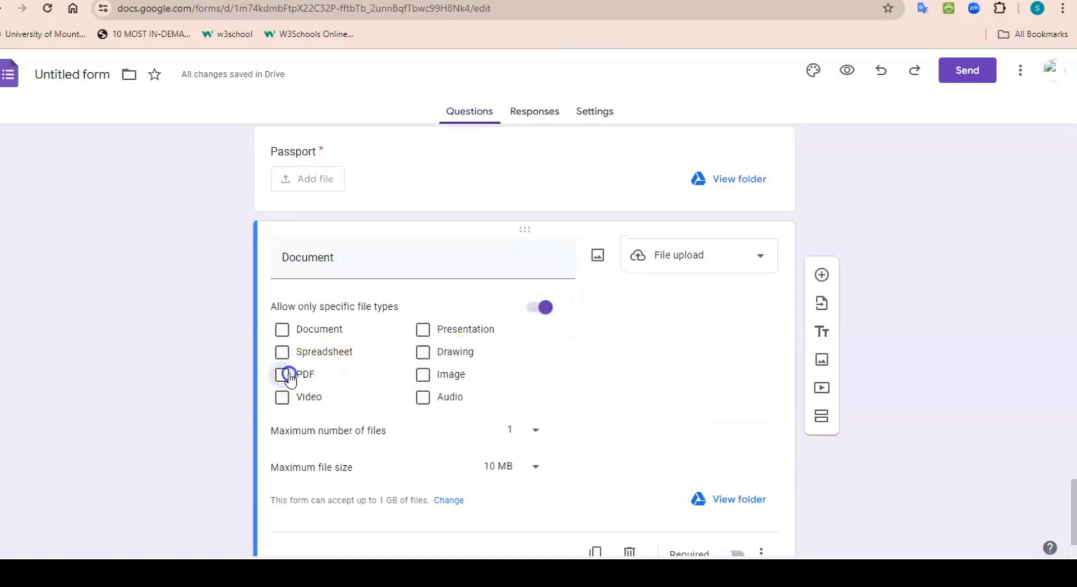
left_click(536, 433)
left_click(514, 498)
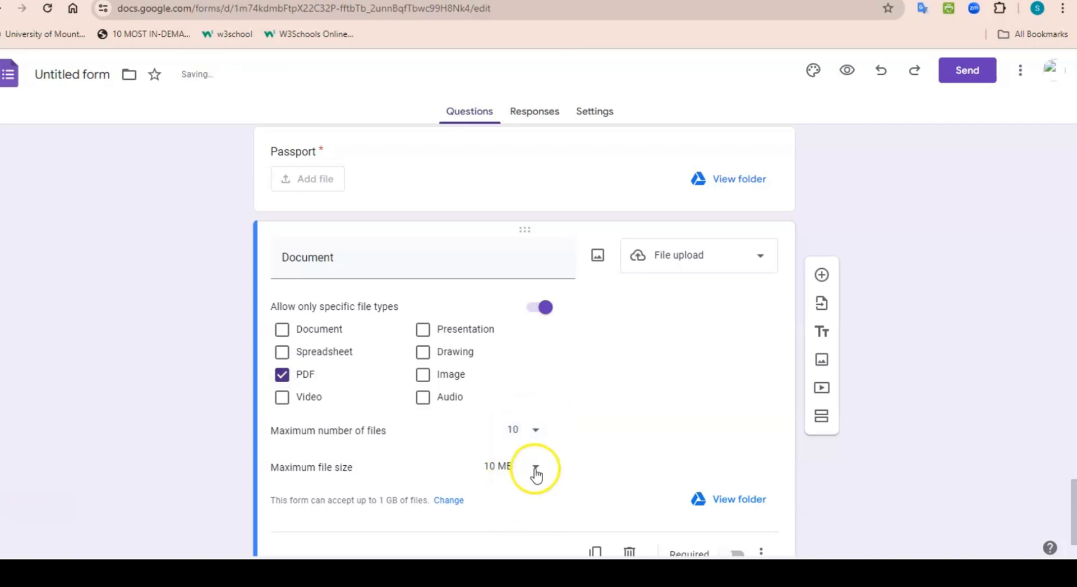
Set the Document upload's maximum file size to 100 MB and make the question required.
left_click(536, 470)
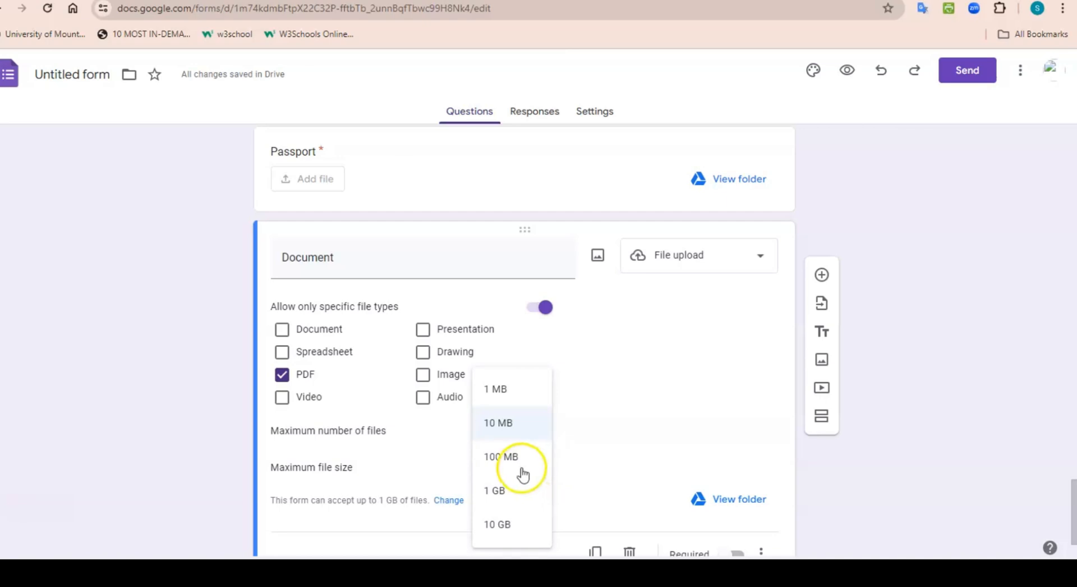
left_click(514, 463)
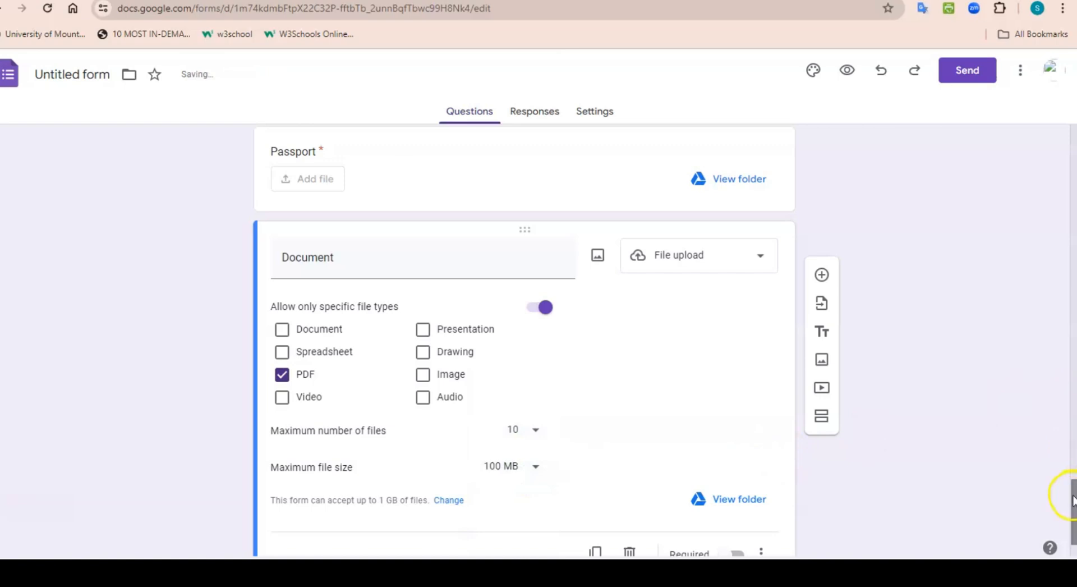
left_click_drag(1072, 499, 1073, 509)
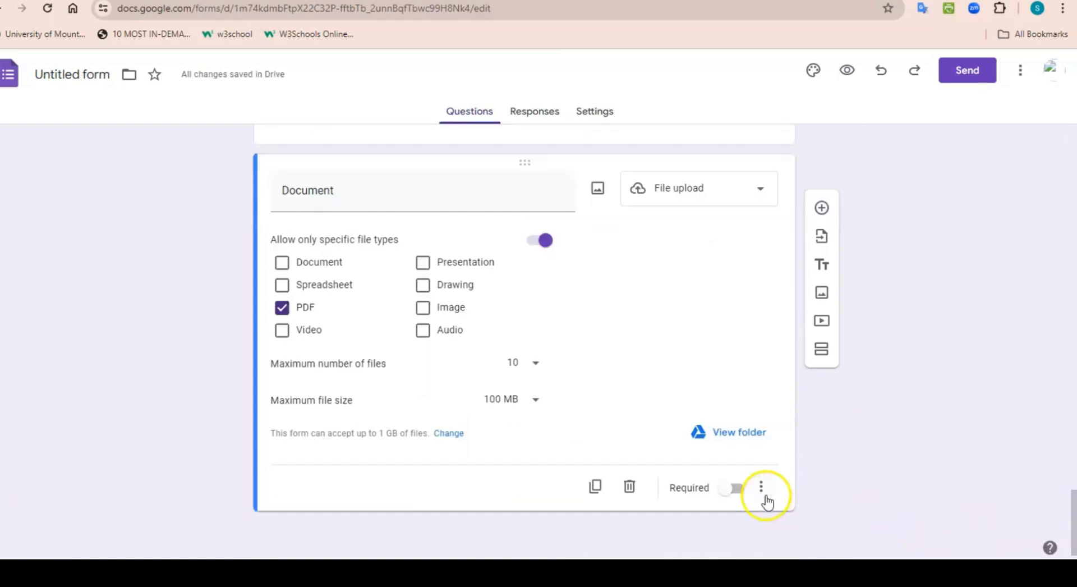
left_click(738, 488)
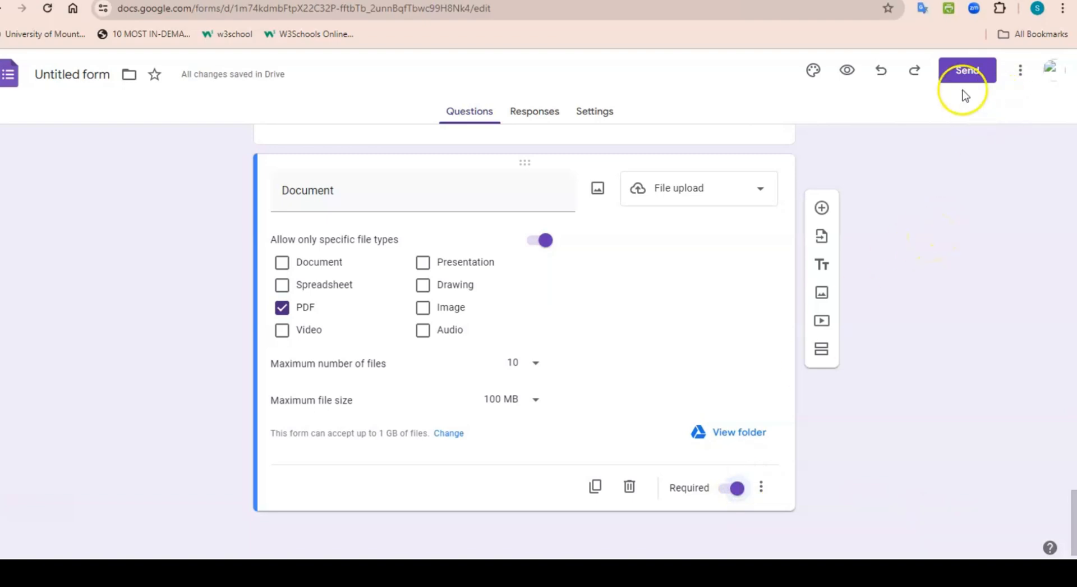
Preview the form as respondents see it and return to editing.
left_click(848, 72)
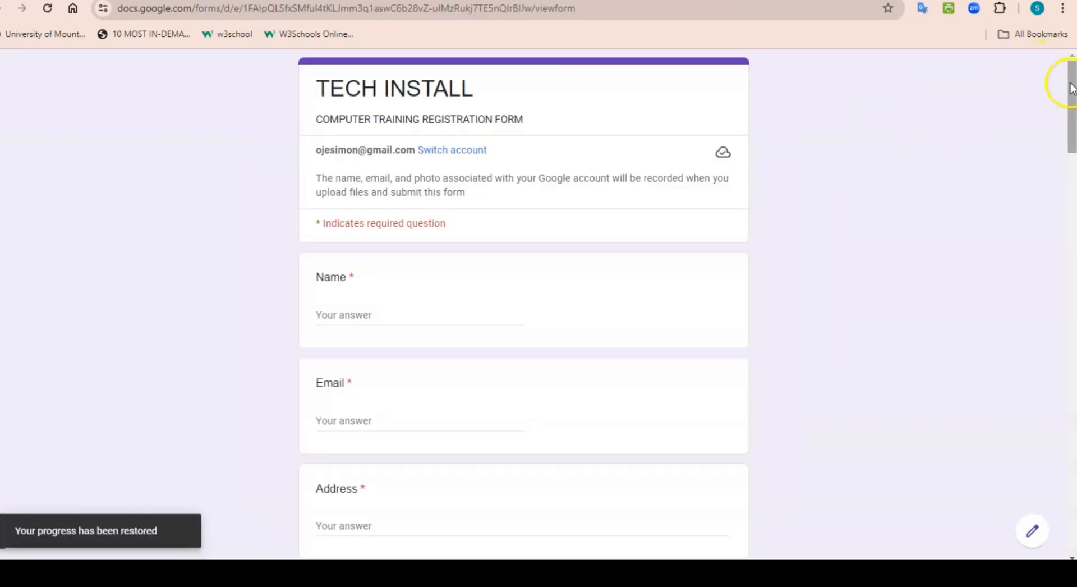
mouse_move(1072, 83)
left_mouse_down()
mouse_move(1072, 481)
mouse_move(1072, 82)
left_mouse_up()
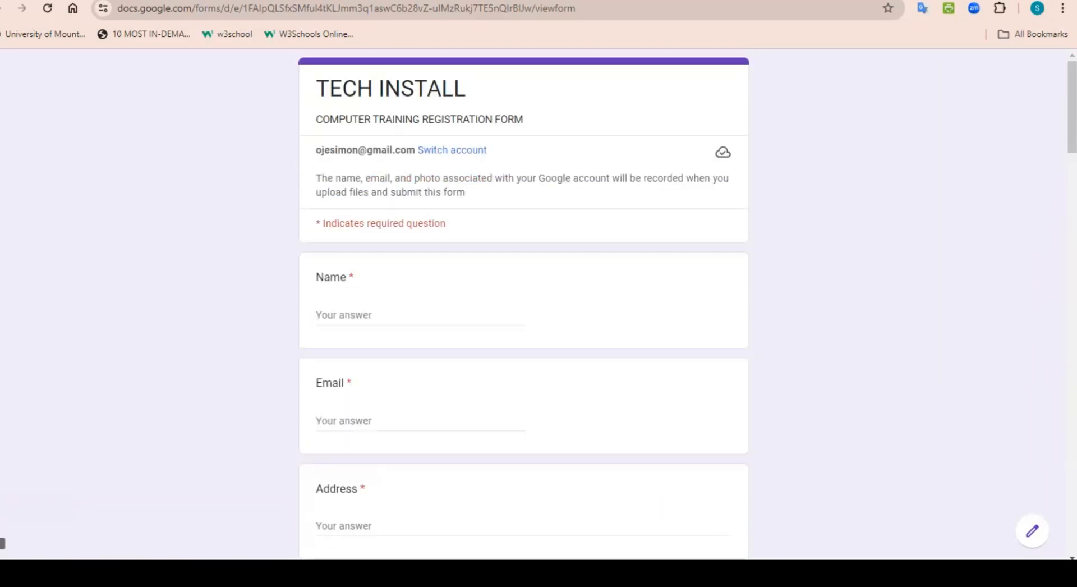
left_click(1031, 536)
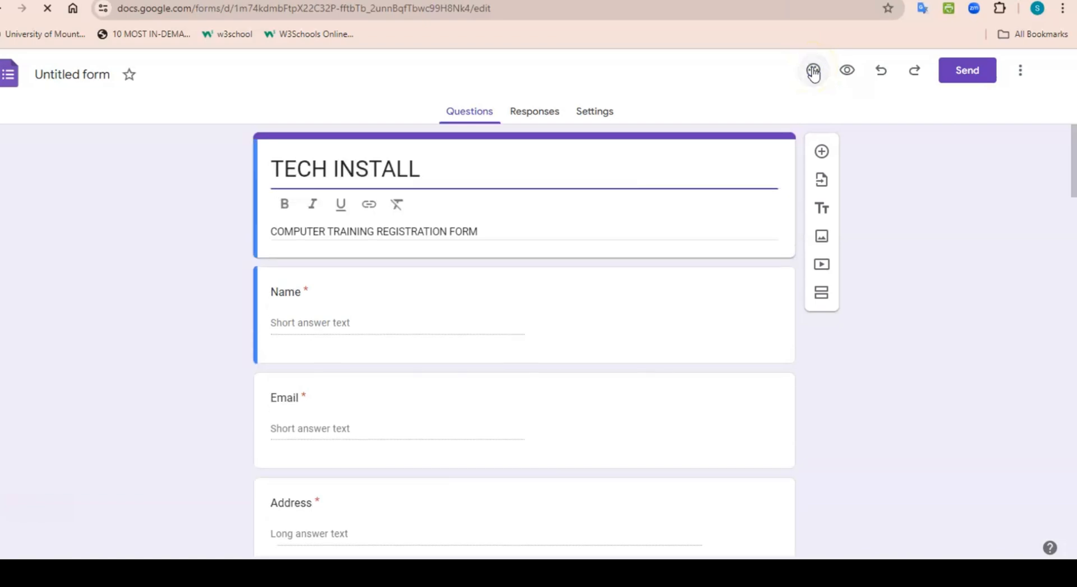
Change the theme's header font to Impact, continuing past the file upload limit notice.
left_click(814, 71)
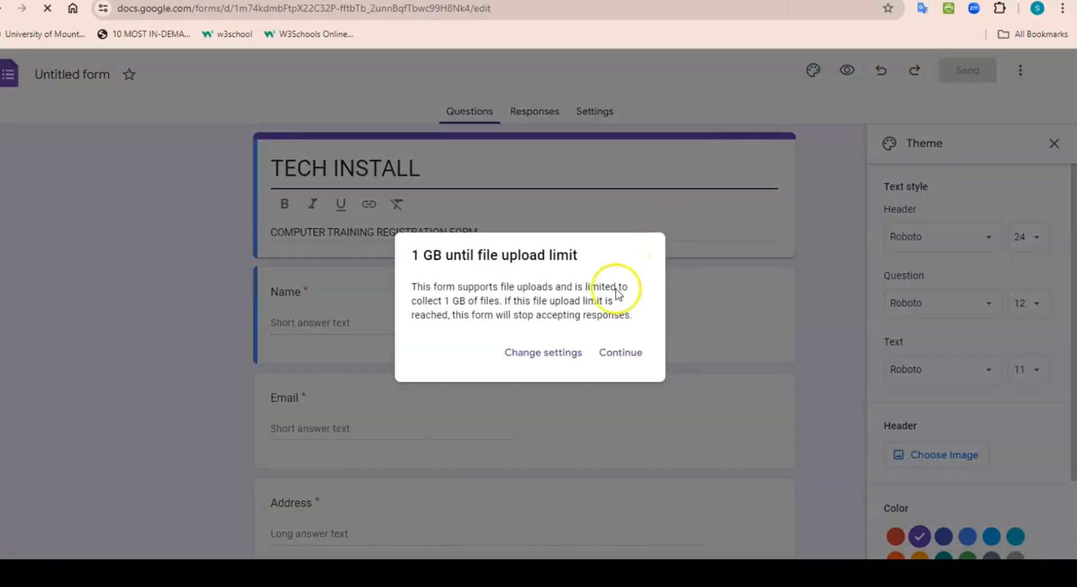
left_click(612, 354)
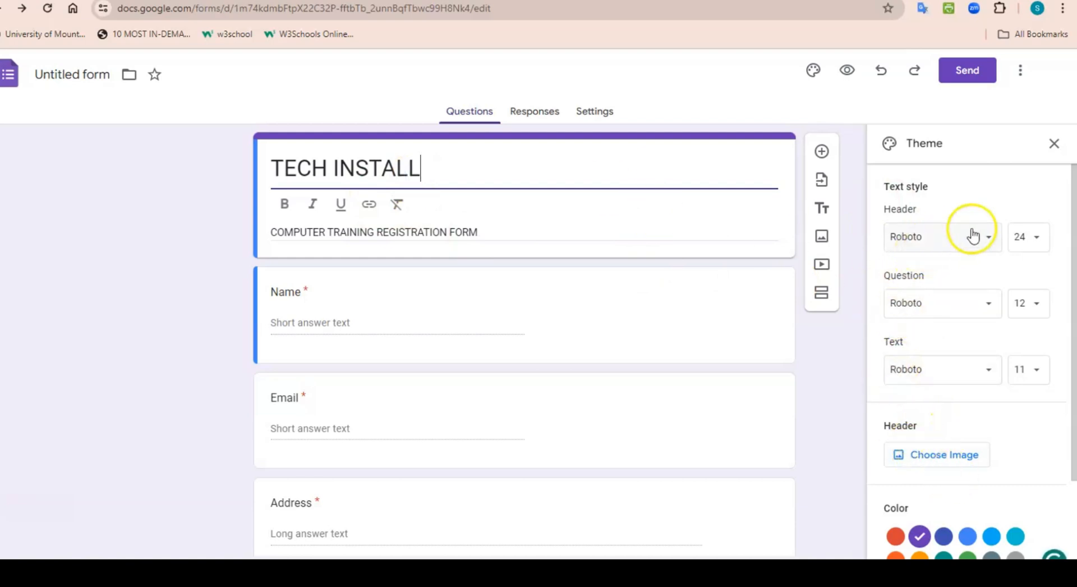
left_click(994, 239)
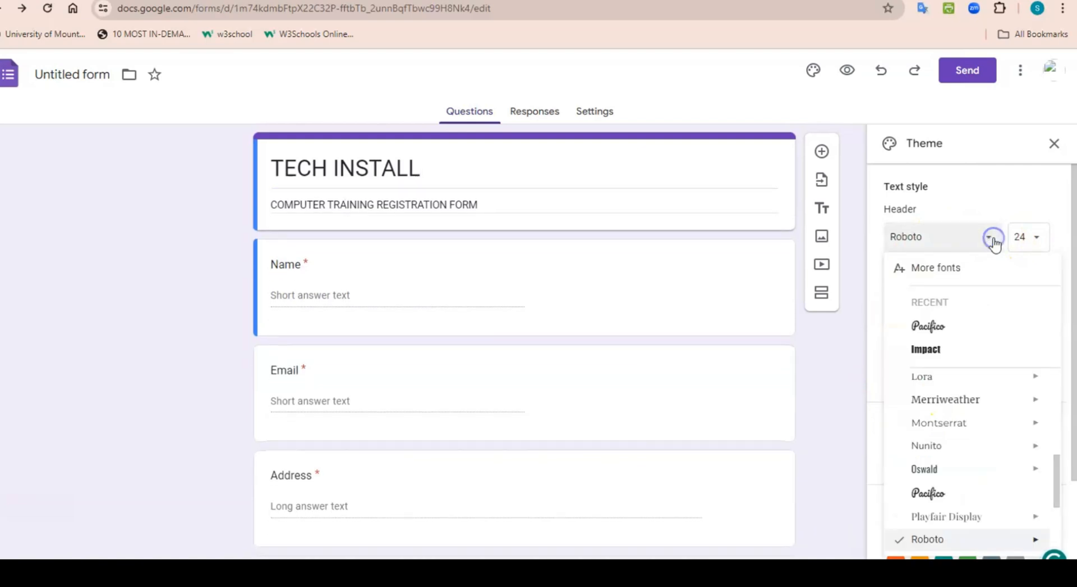
left_click(921, 351)
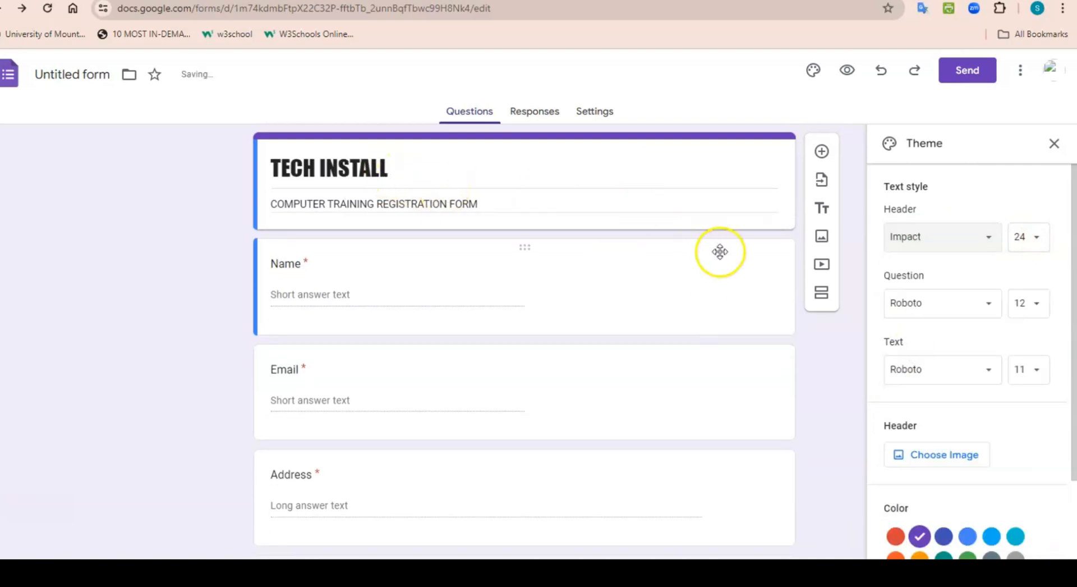
left_click(514, 181)
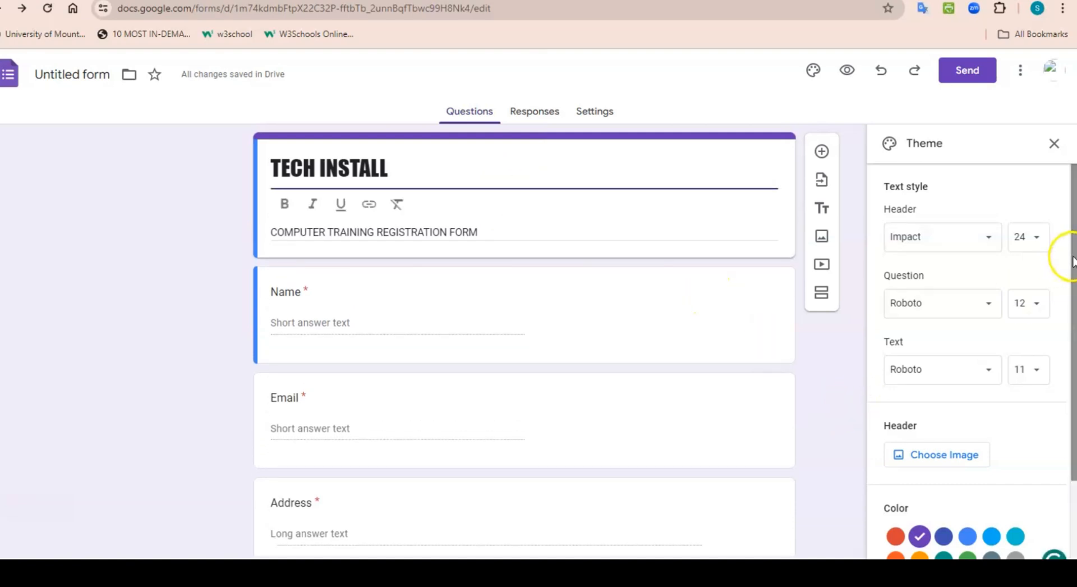
Try red as the theme color and switch back to purple.
left_click_drag(1073, 260, 1073, 337)
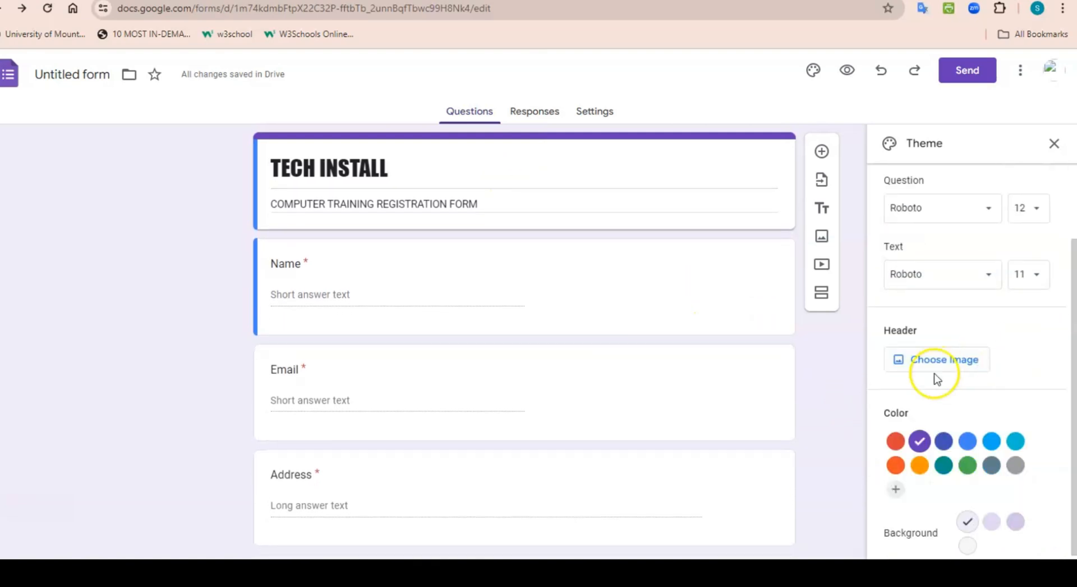
left_click(897, 441)
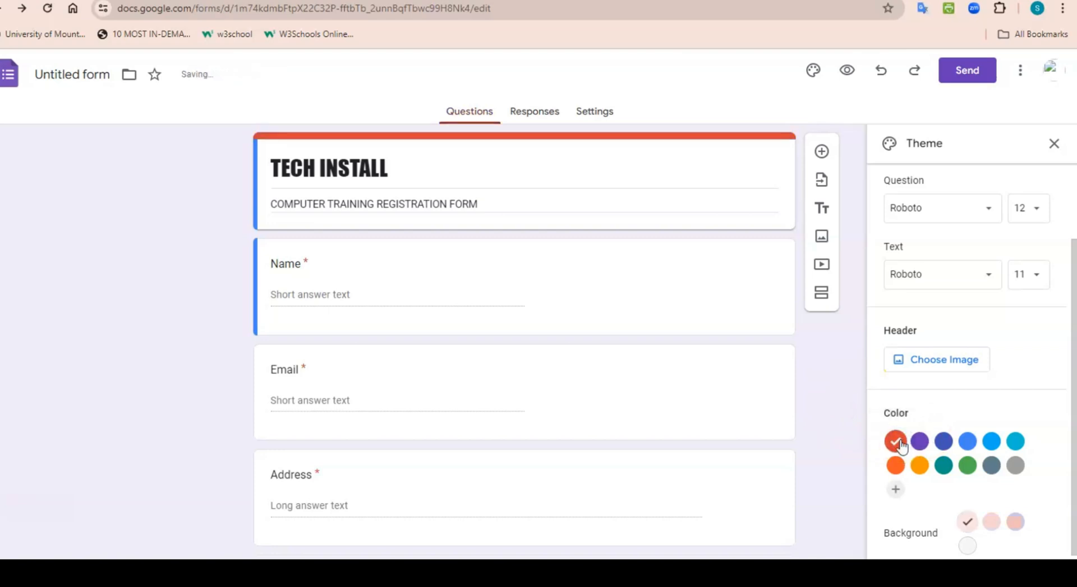
left_click(920, 442)
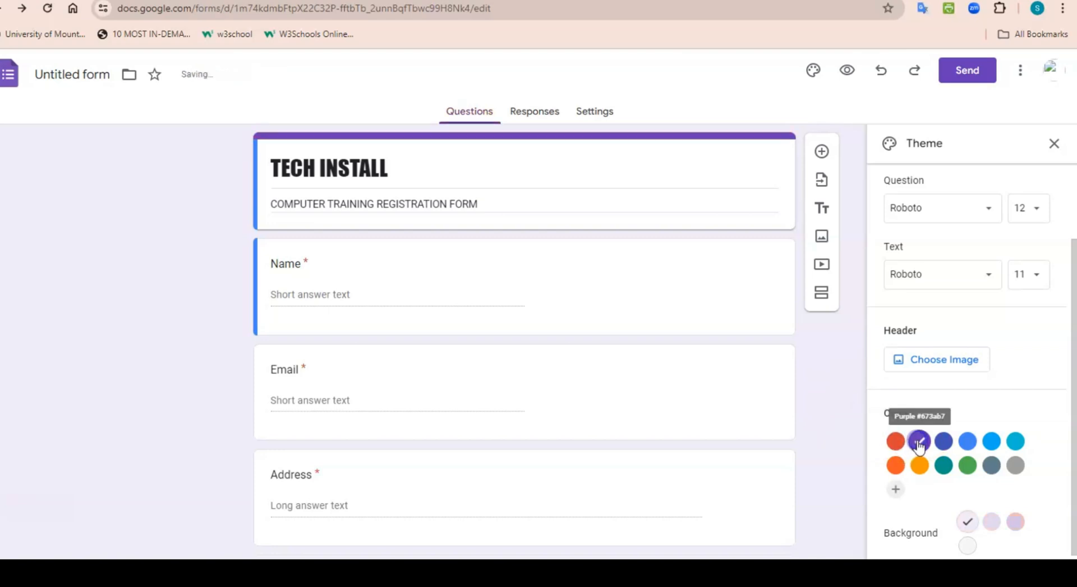
Upload the Black Modern Vlogger YouTube Banner file from the computer, crop it and apply it as the form's header image.
left_click(954, 365)
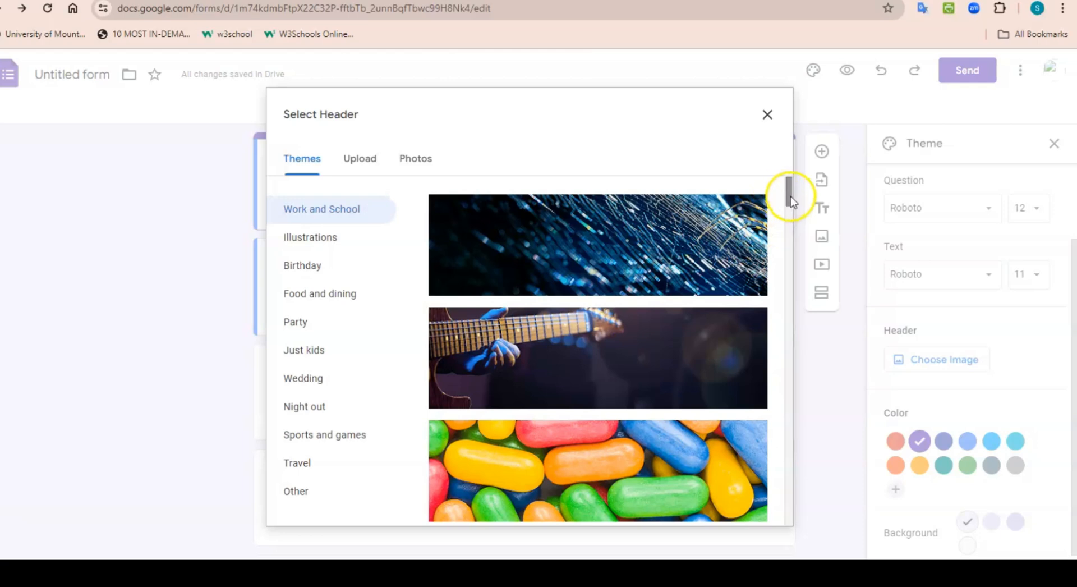
left_click(361, 163)
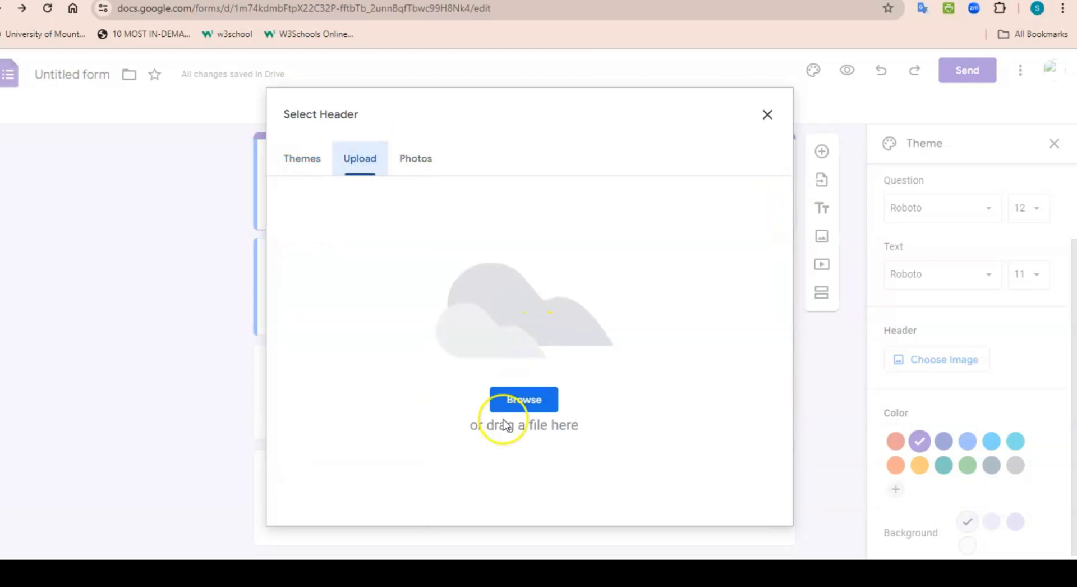
left_click(522, 402)
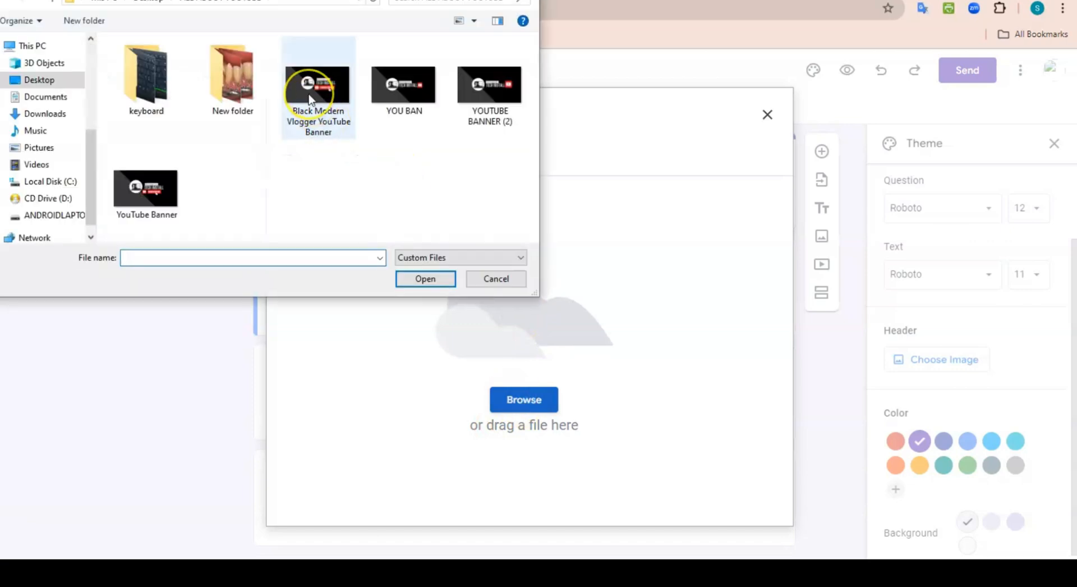
double_click(309, 98)
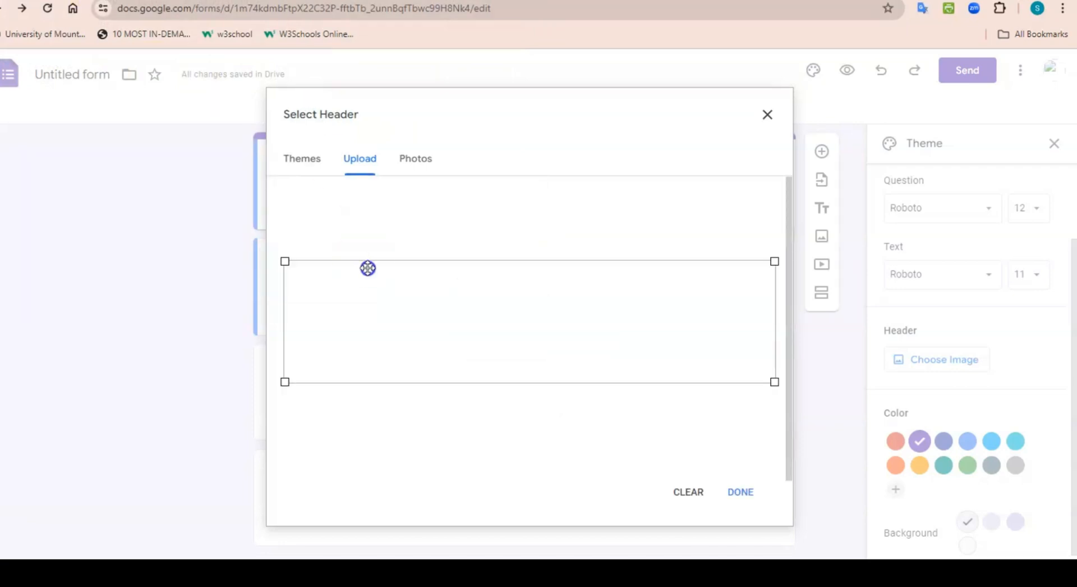
left_click(732, 493)
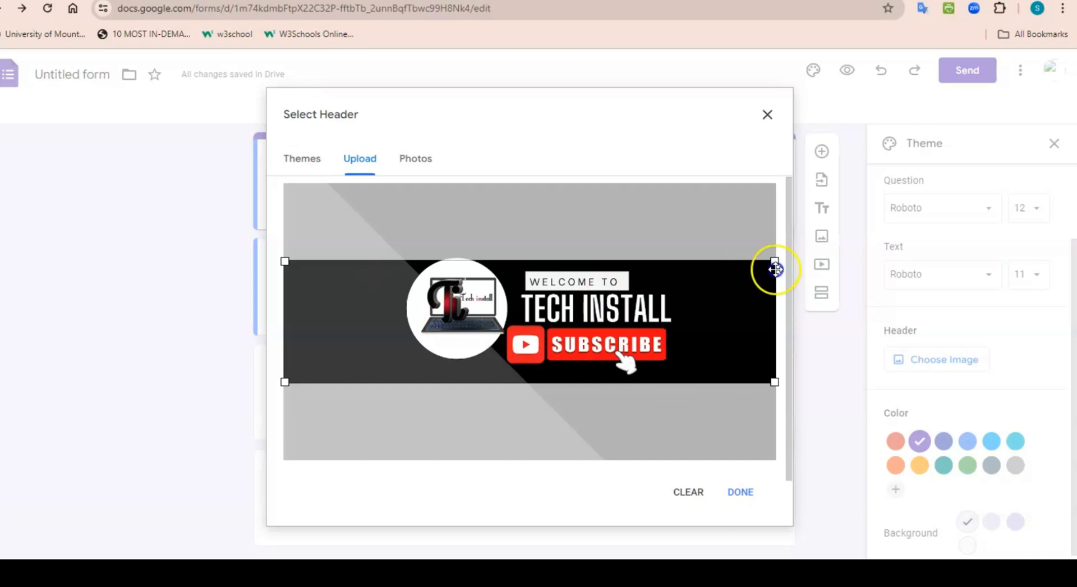
mouse_move(774, 258)
left_mouse_down()
mouse_move(733, 271)
mouse_move(791, 260)
left_mouse_up()
left_click(740, 492)
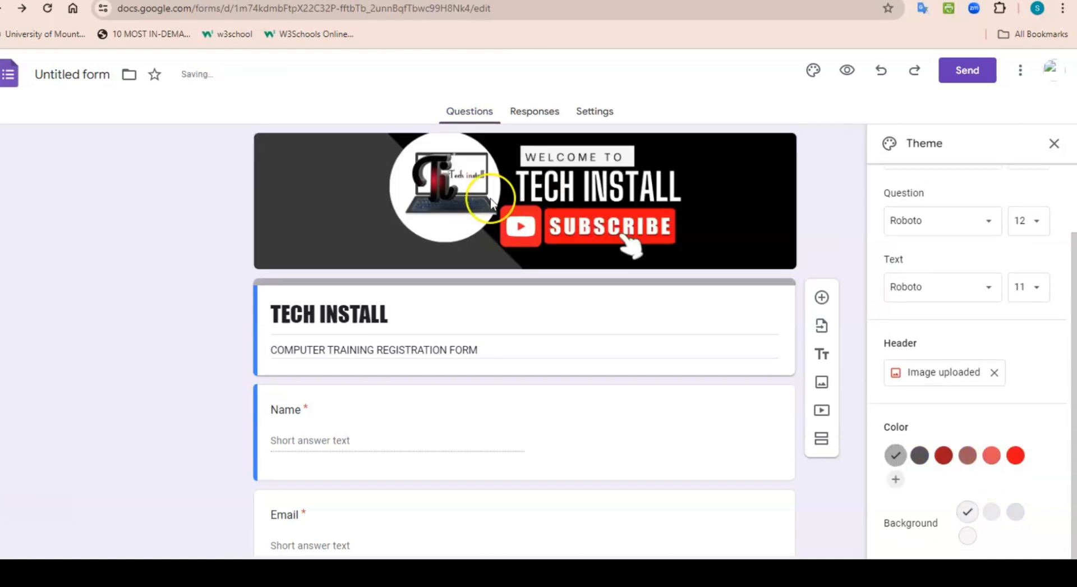
Set the form's theme color to dark red from the colors matching the header image.
left_click(919, 456)
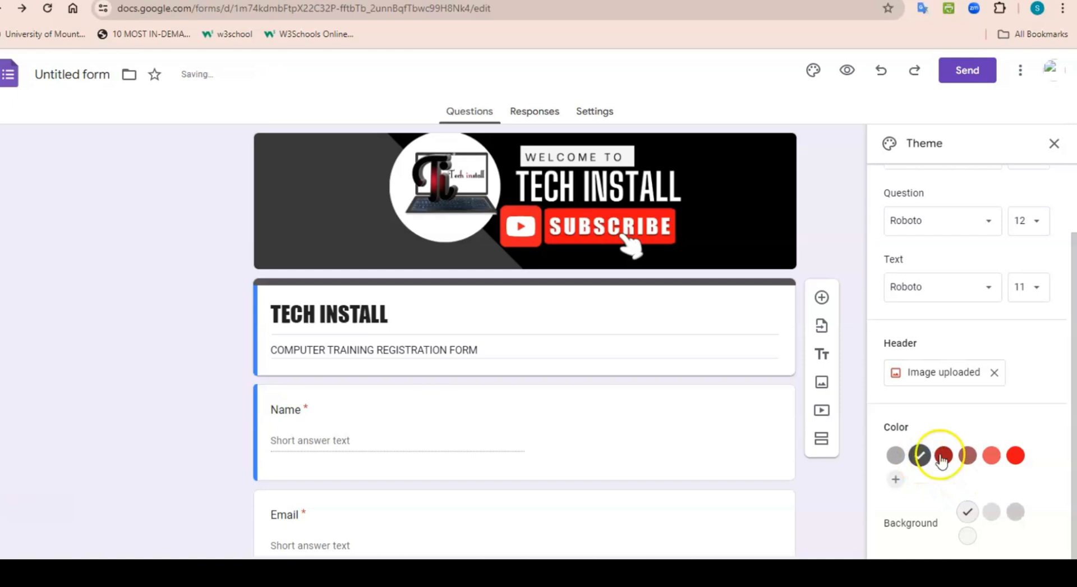
left_click(945, 457)
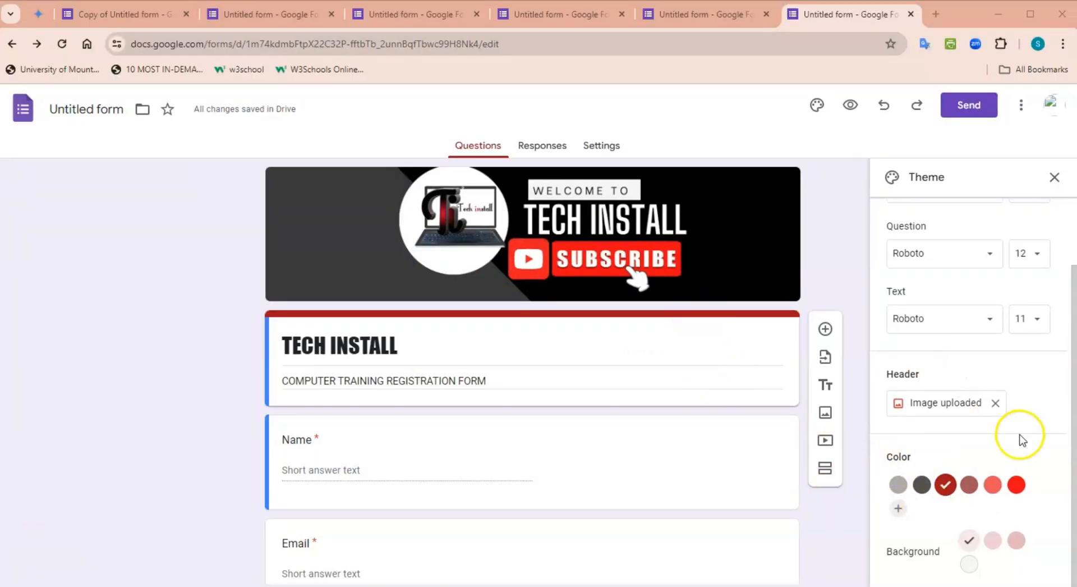
Set the form's theme color to bright red and close the theme settings.
left_click(1014, 492)
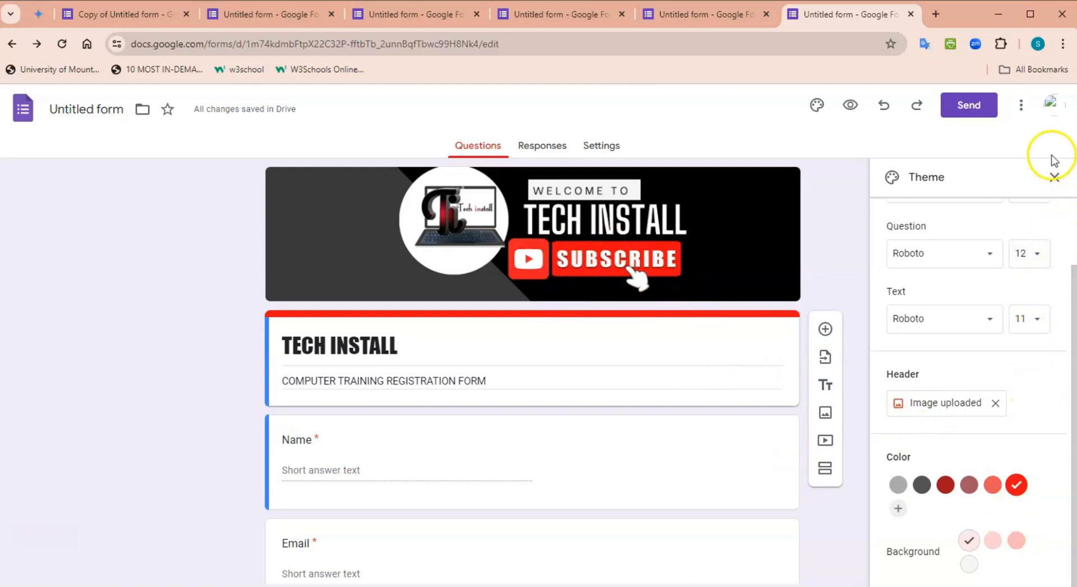
left_click(1051, 172)
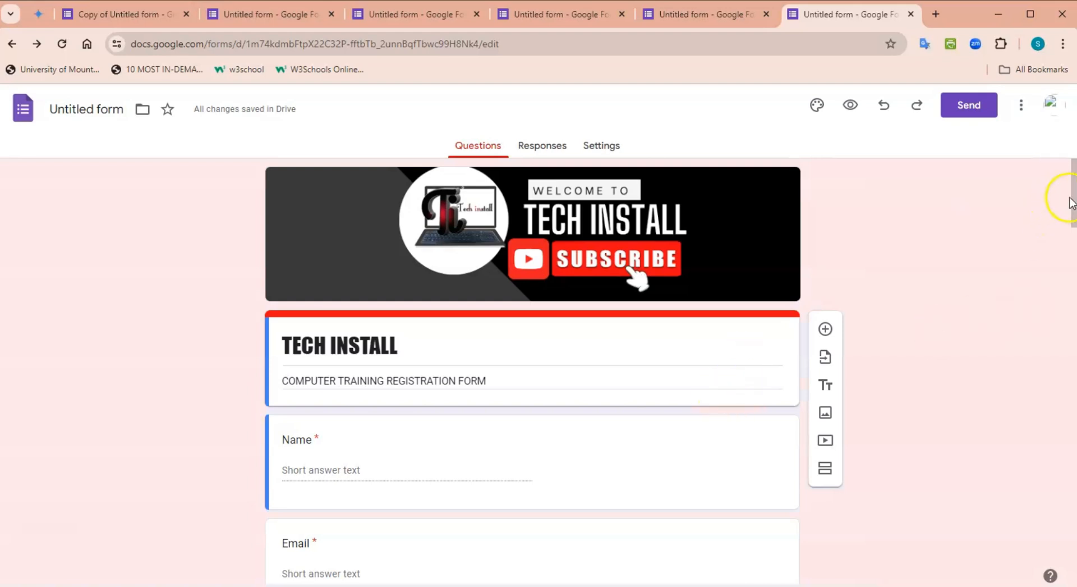
left_click_drag(1073, 194, 1073, 272)
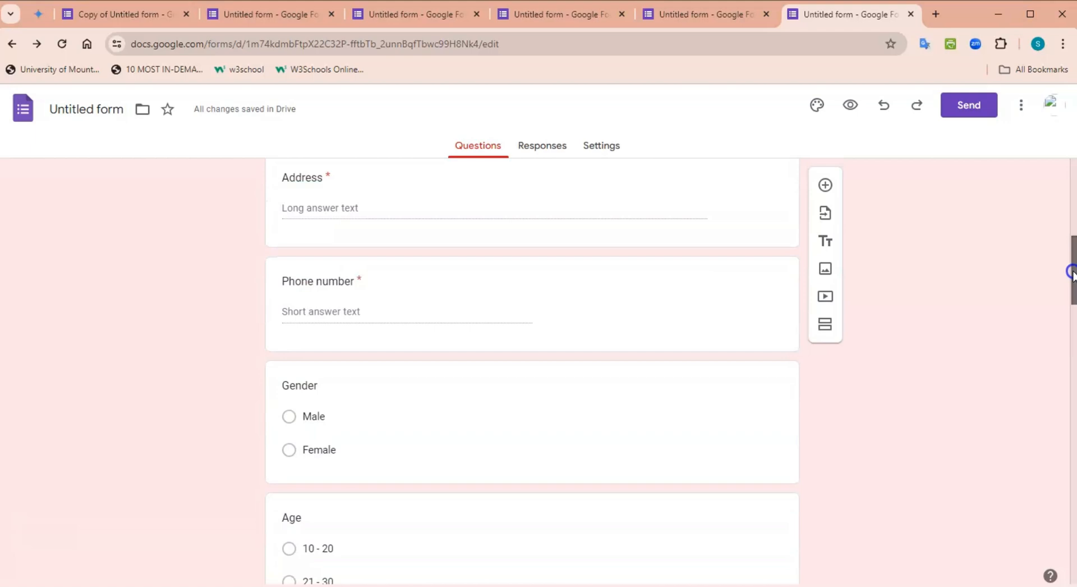
left_click_drag(1073, 272, 1072, 273)
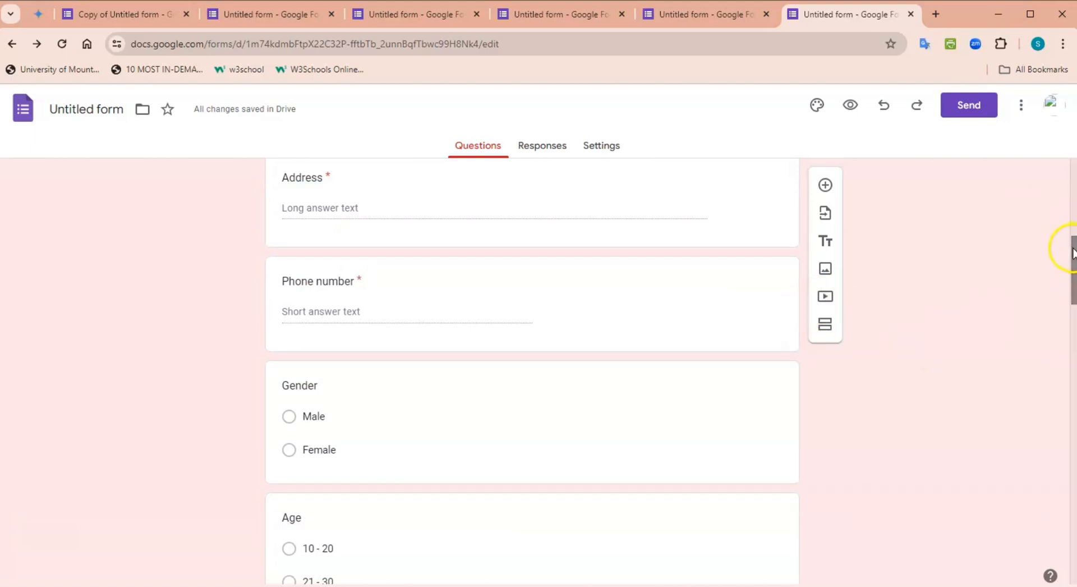
left_click_drag(1071, 251, 1072, 276)
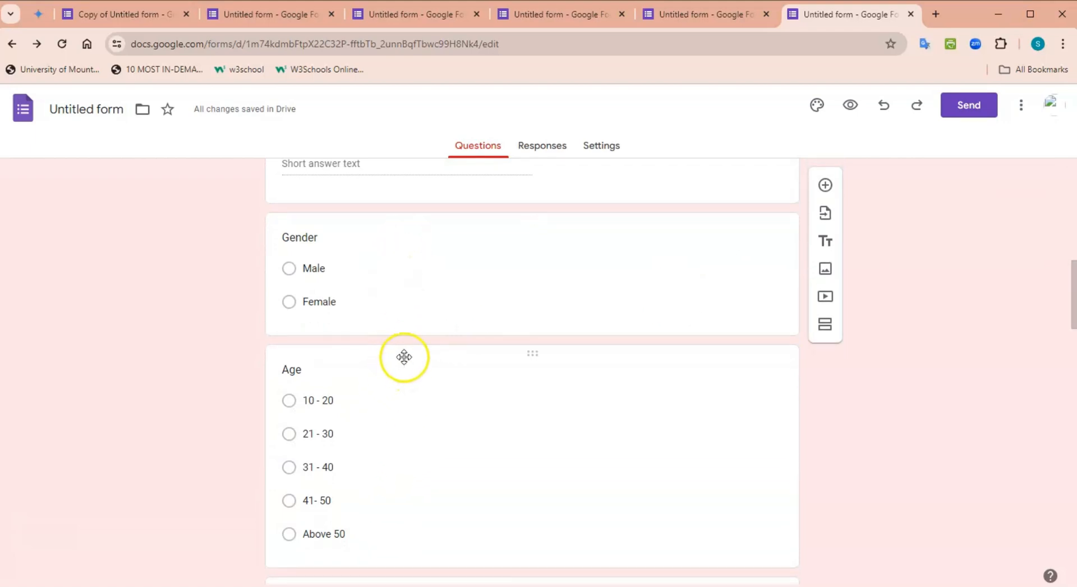
left_click(440, 268)
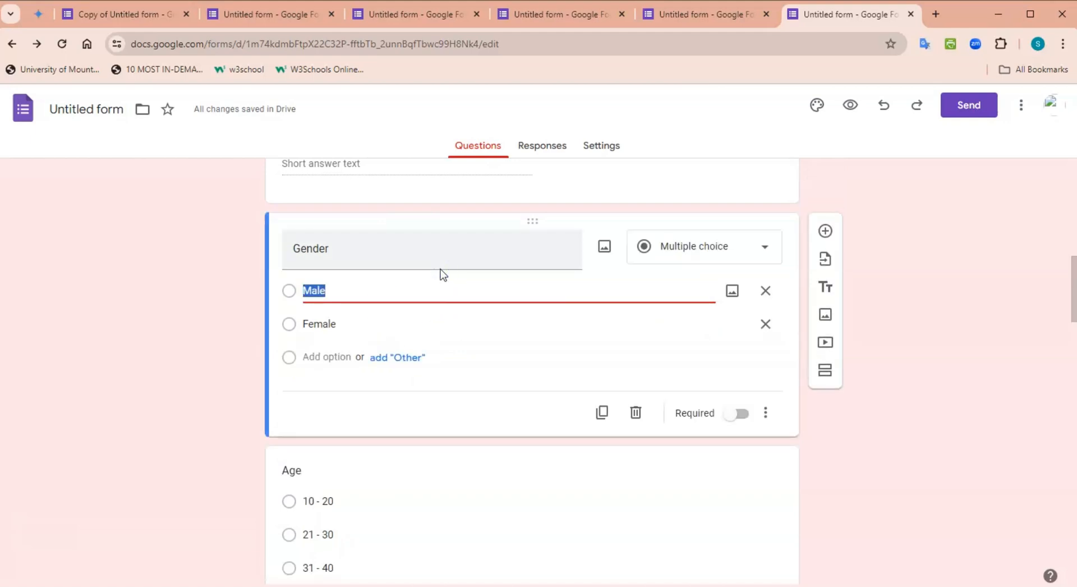
left_click(825, 230)
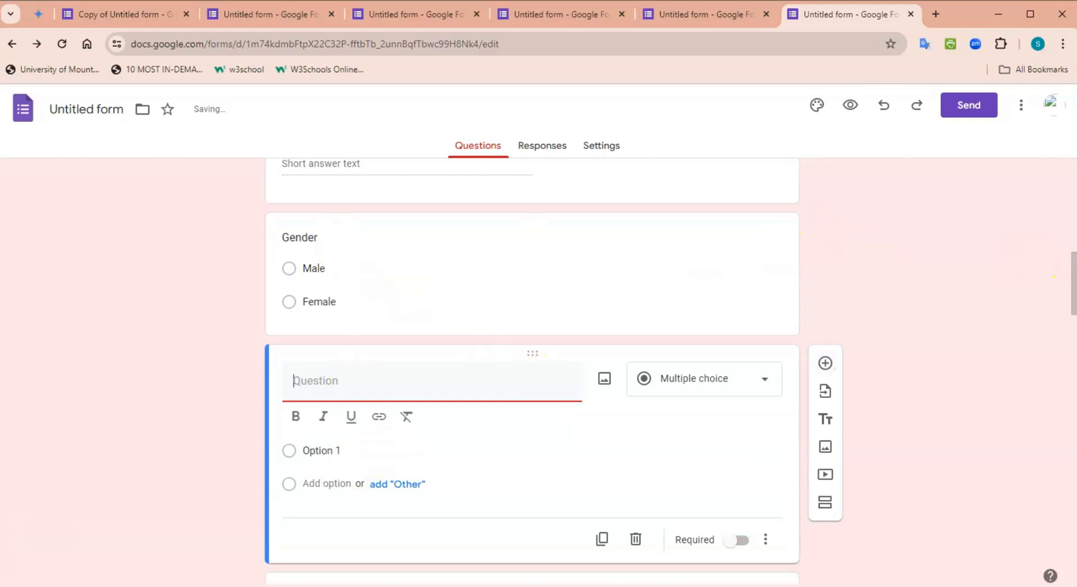
left_click(1073, 282)
mouse_move(1073, 281)
left_mouse_down()
mouse_move(1073, 309)
mouse_move(1073, 299)
left_mouse_up()
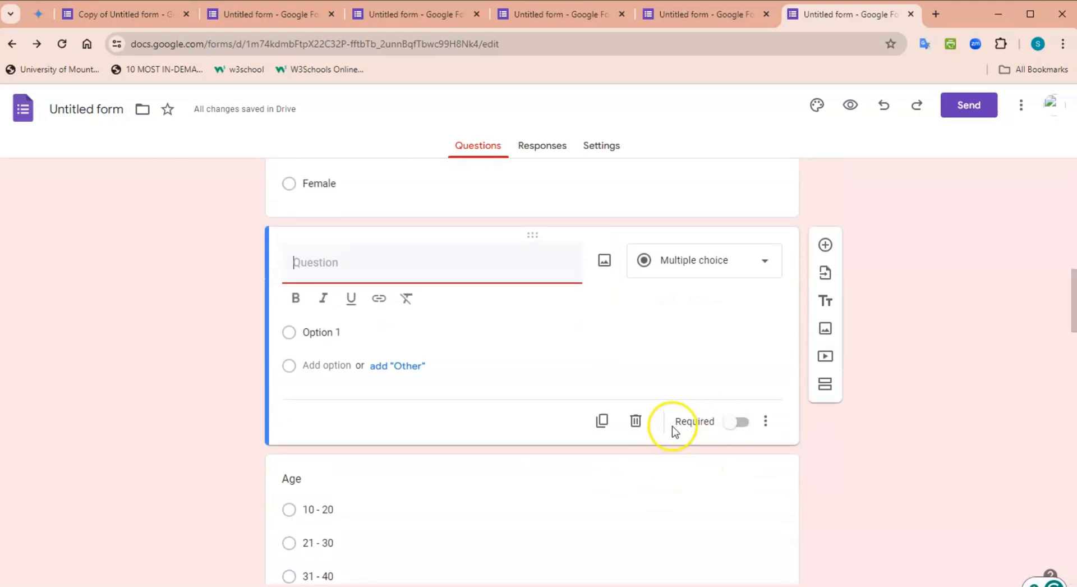
left_click(636, 426)
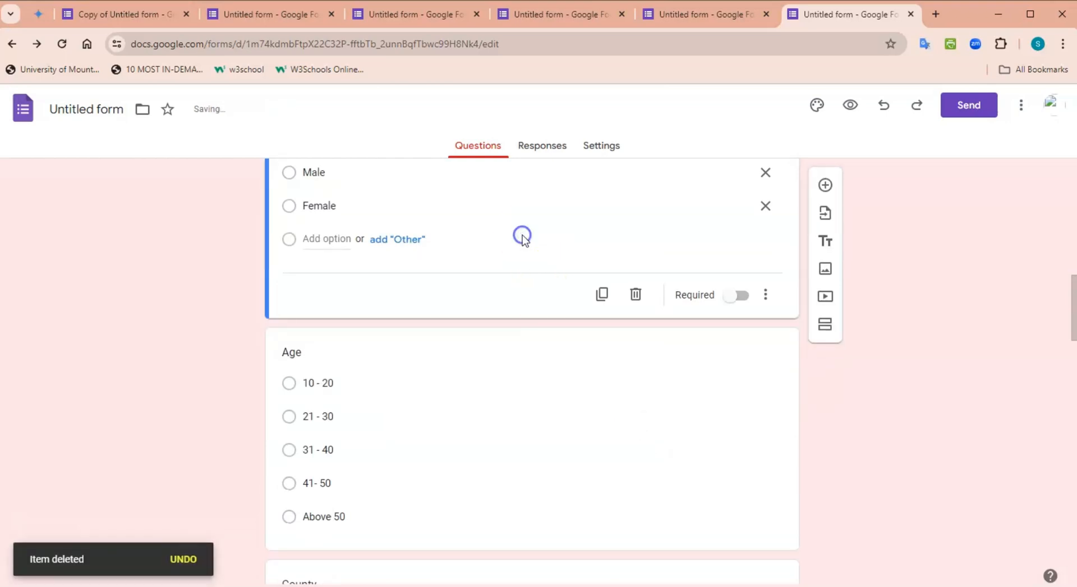
Add a question titled DoB directly below Gender, with Date as its answer type, and make it required.
left_click(826, 186)
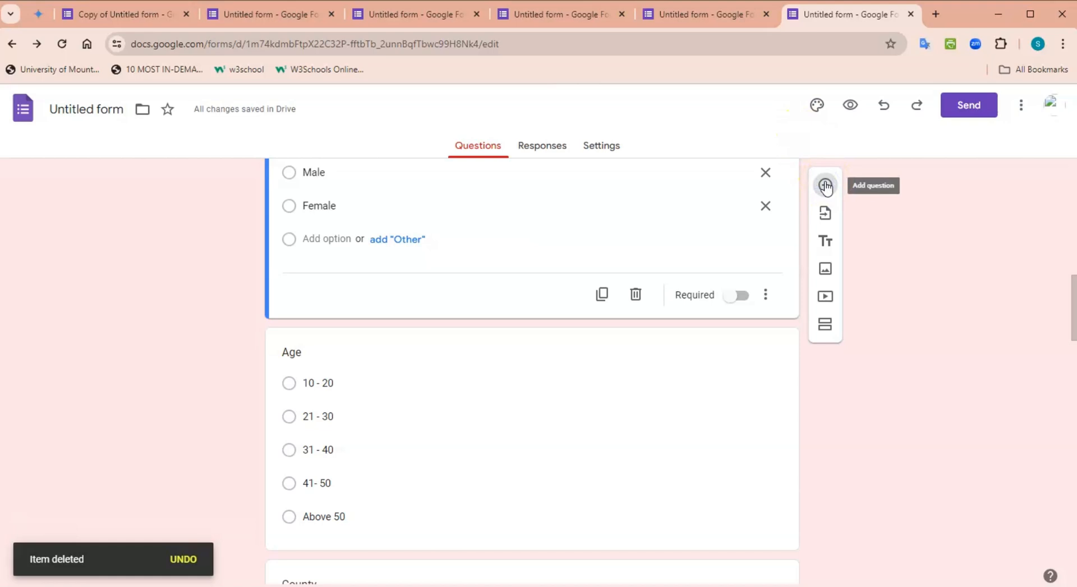
left_click(825, 185)
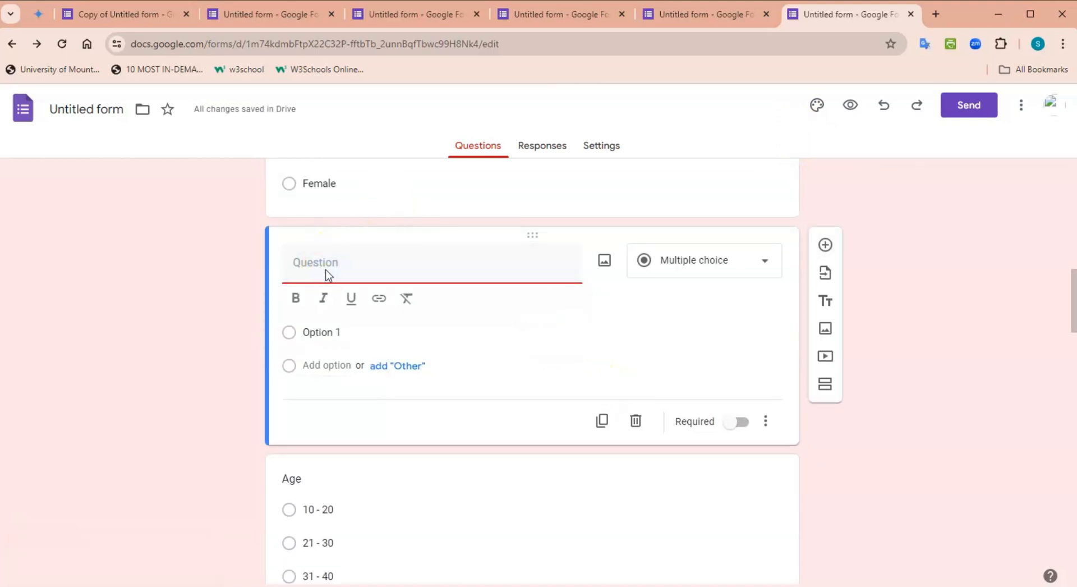
type("DoB")
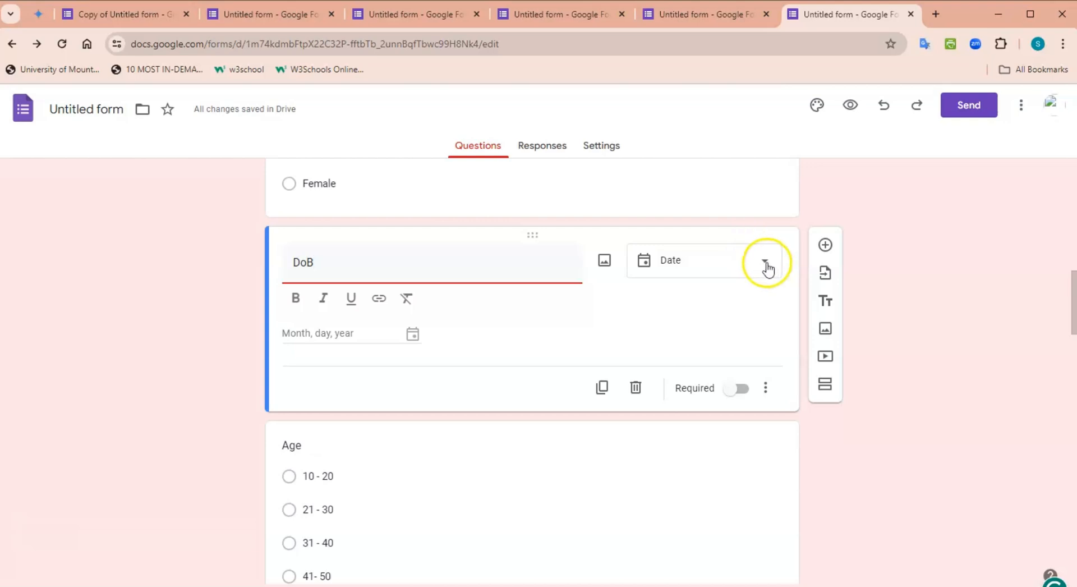
left_click(766, 266)
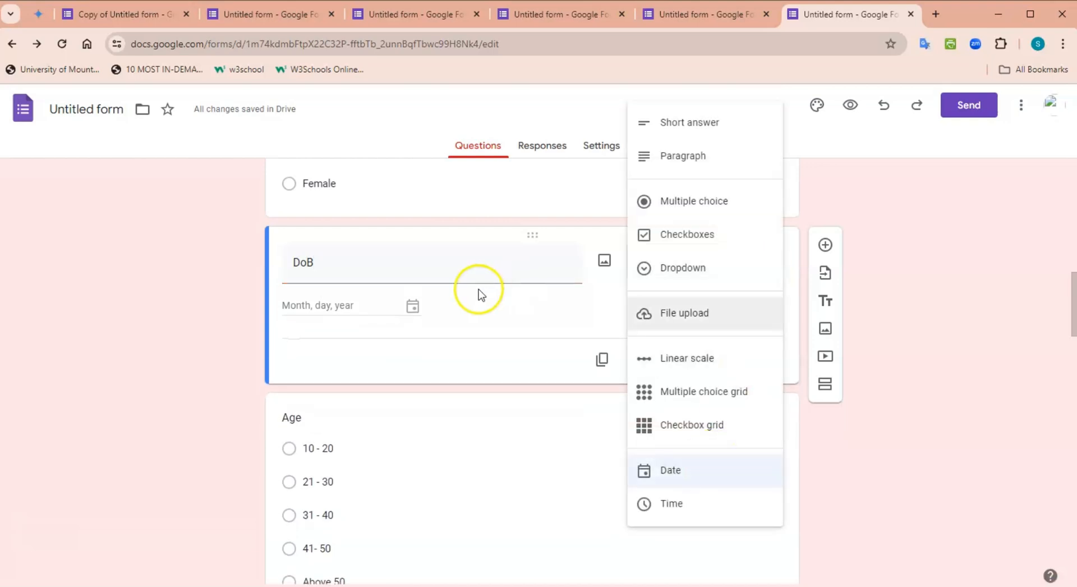
left_click(479, 320)
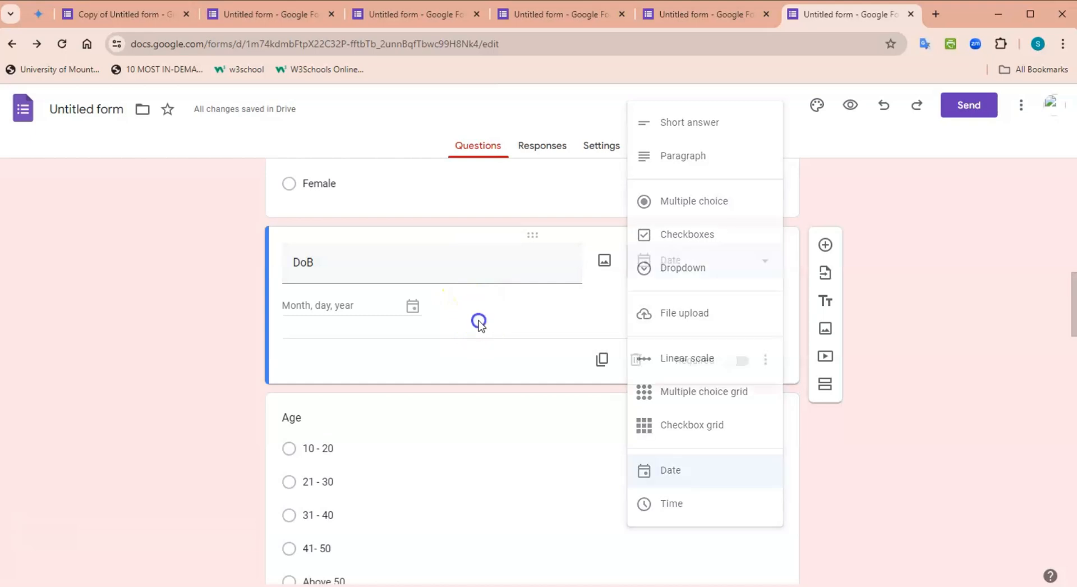
left_click(741, 363)
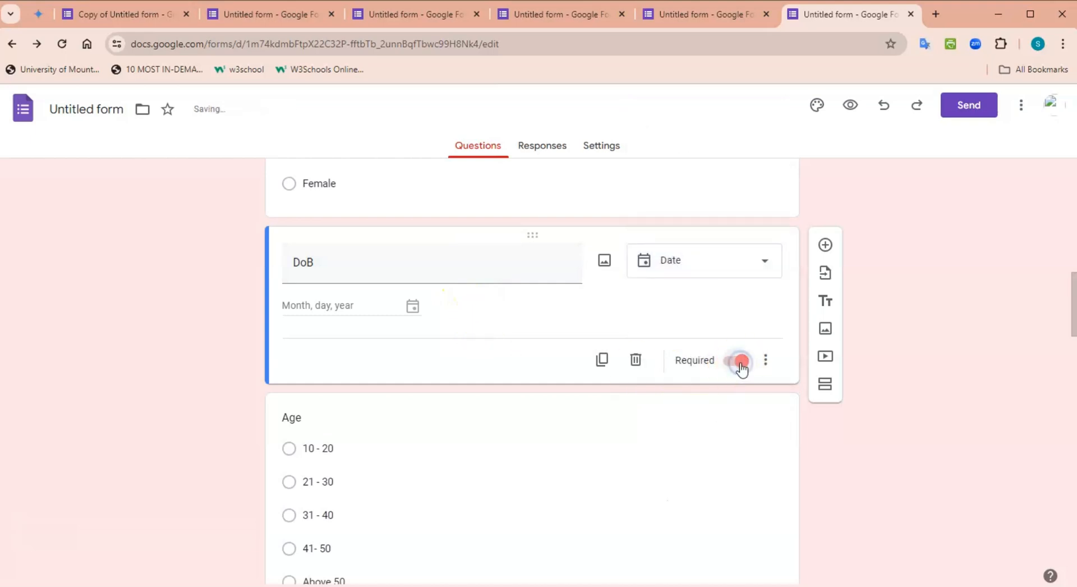
Make the multiple-choice Gender question required.
left_click_drag(1074, 307, 1070, 271)
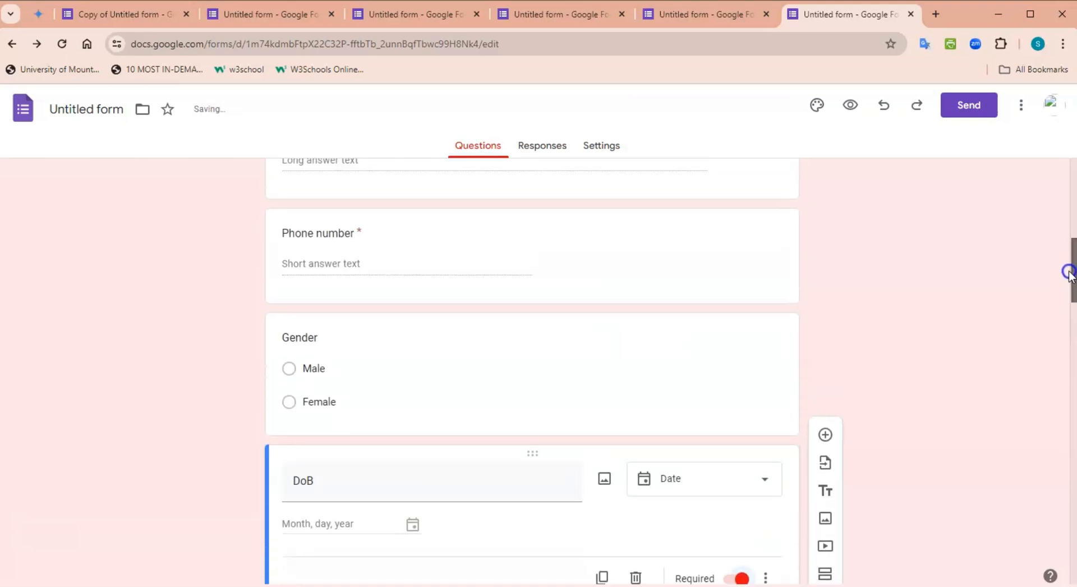
left_click(647, 371)
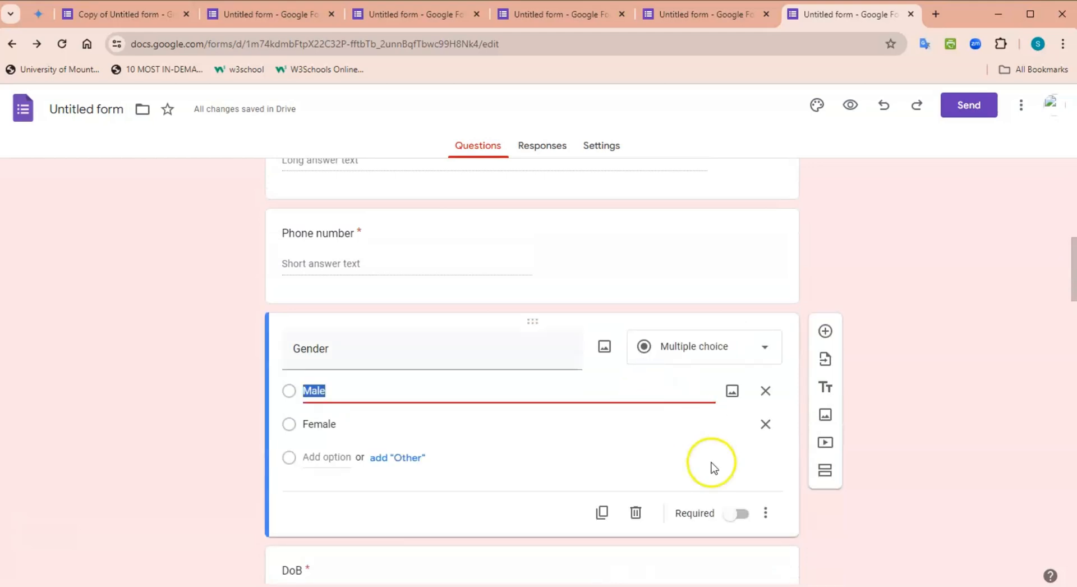
left_click(741, 514)
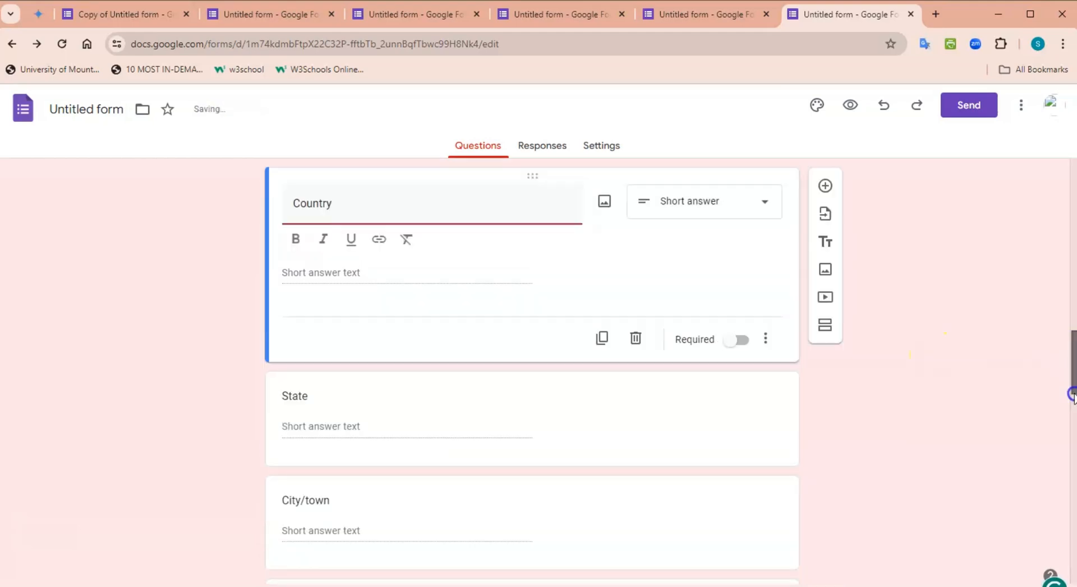
Preview the registration form from its header to the document upload and submit section, and return to the form editor.
left_click_drag(1073, 385, 1073, 356)
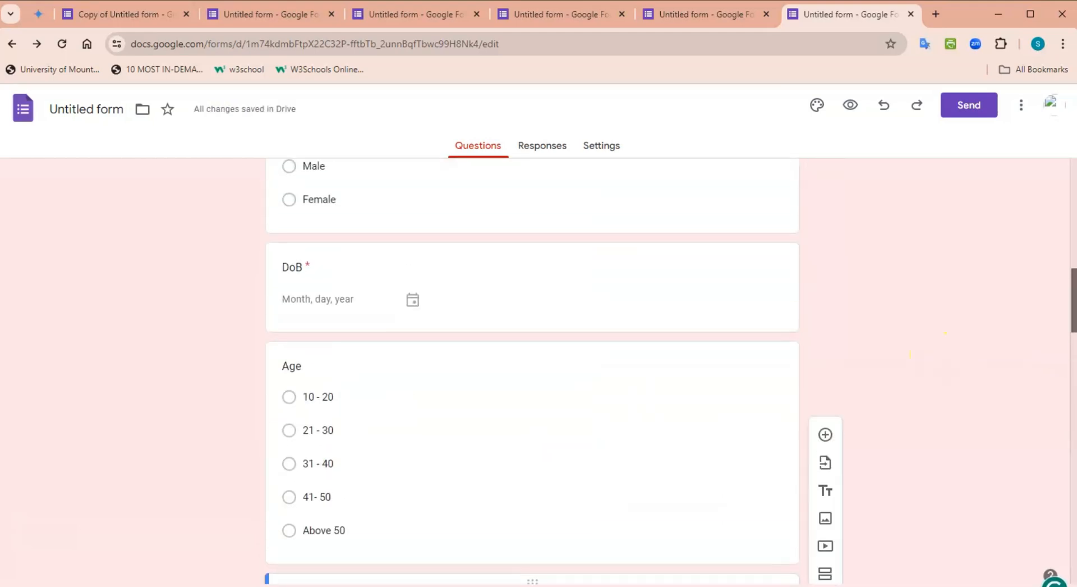
left_click(850, 105)
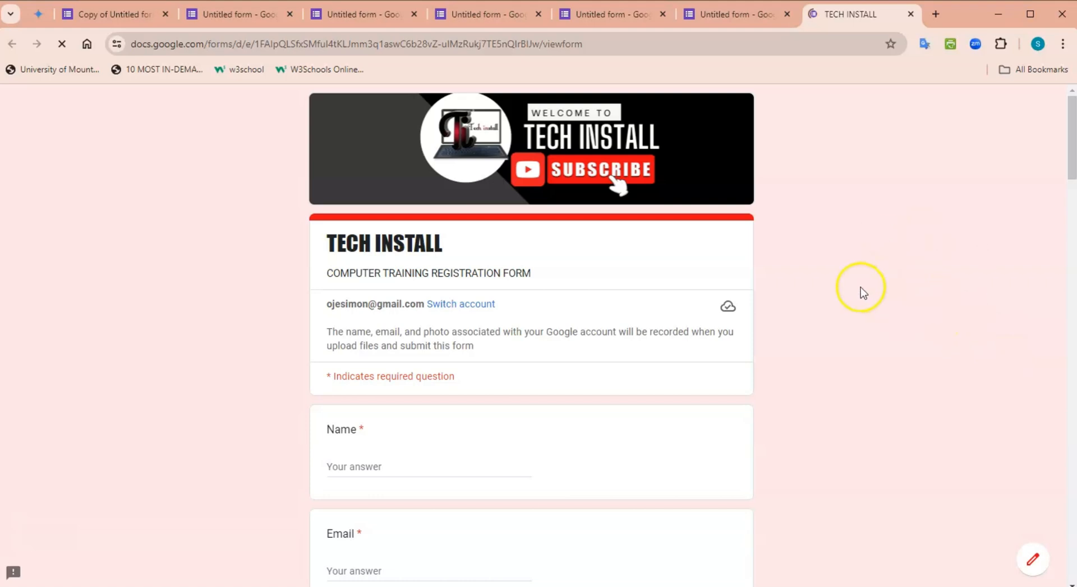
left_click(1034, 561)
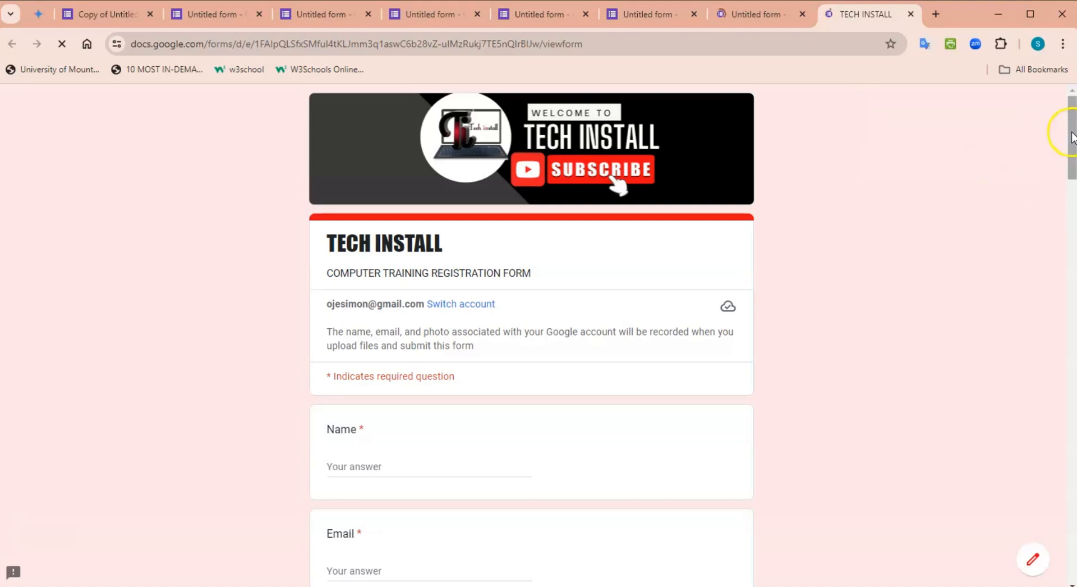
left_click_drag(1072, 135, 1060, 530)
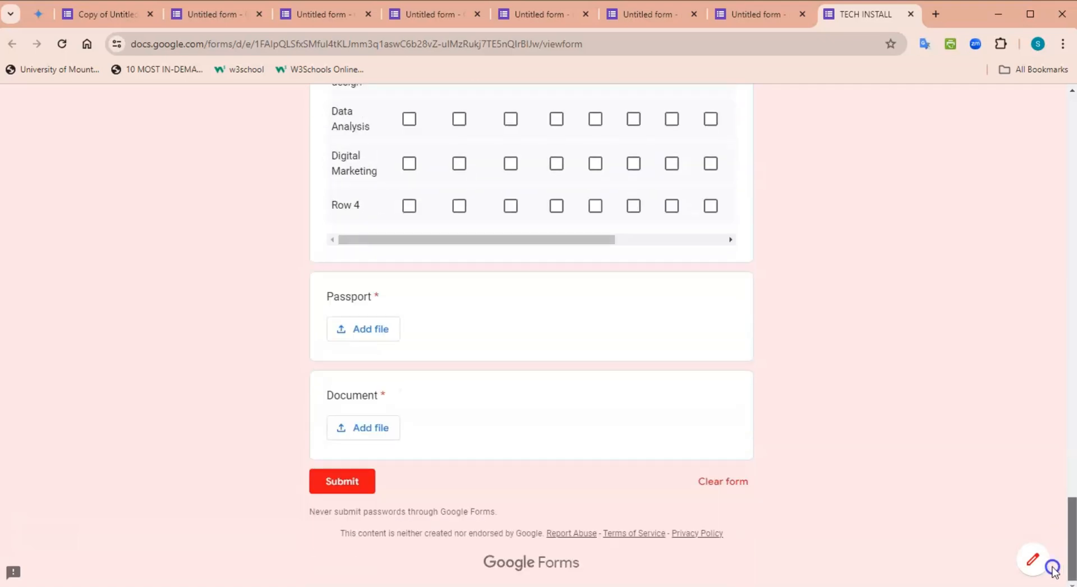
left_click_drag(1053, 567, 1039, 122)
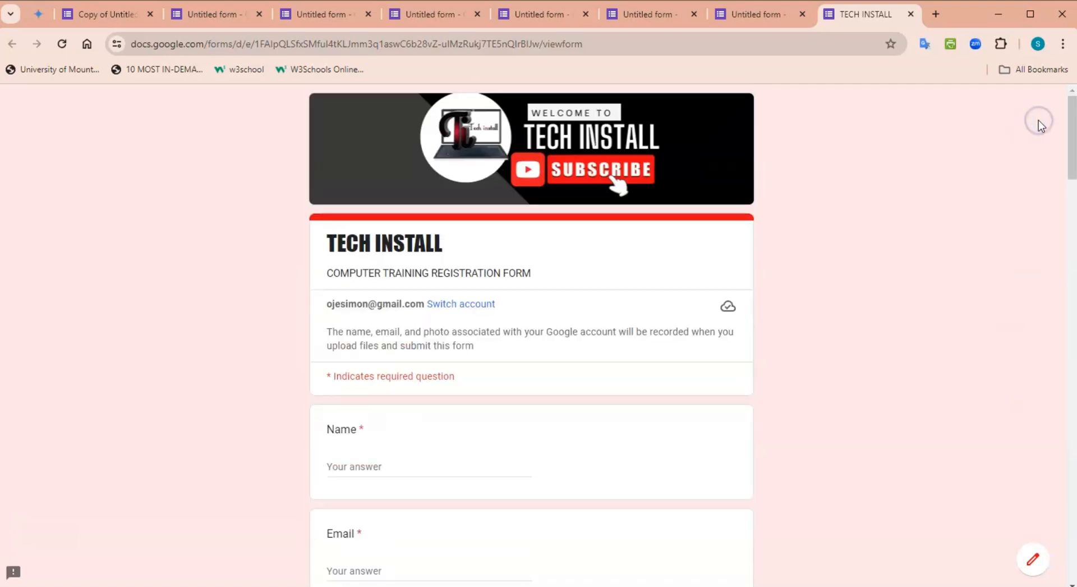
key("alt+Left")
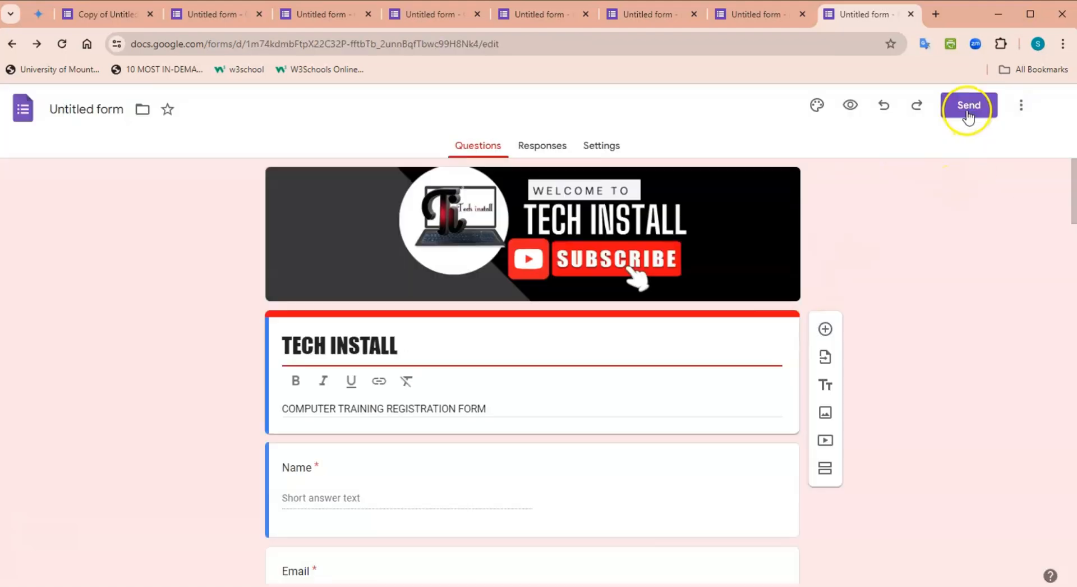
View the form's email sending options, close them without sending, and show the list of additional form actions.
left_click(967, 107)
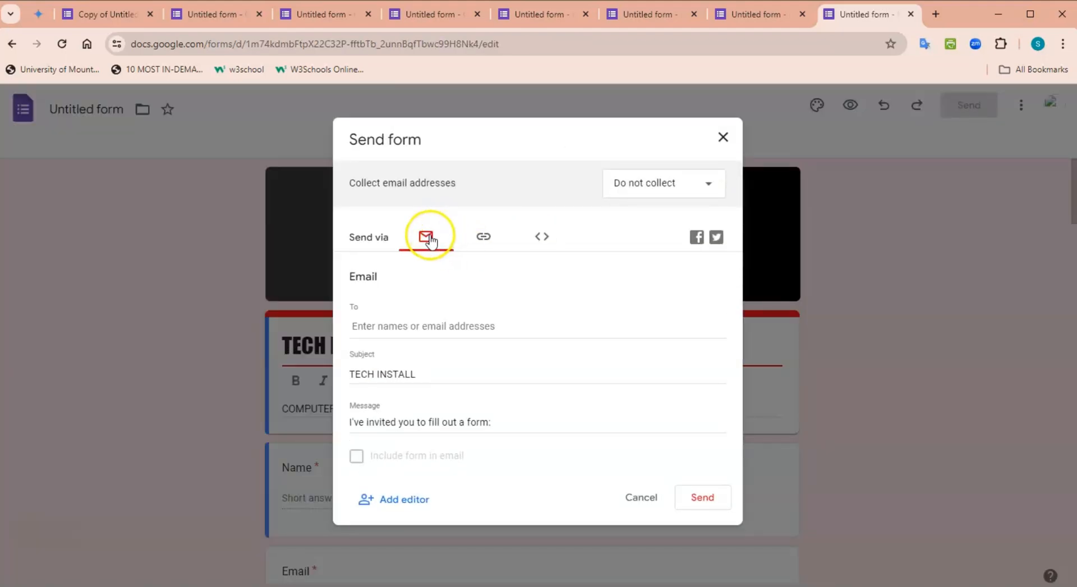
left_click(724, 137)
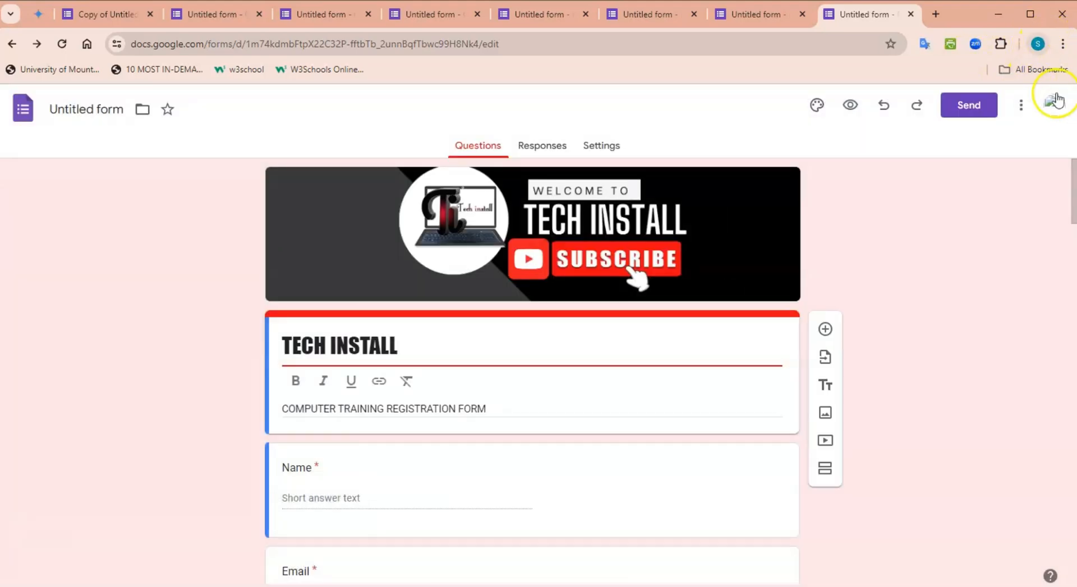
left_click(1022, 107)
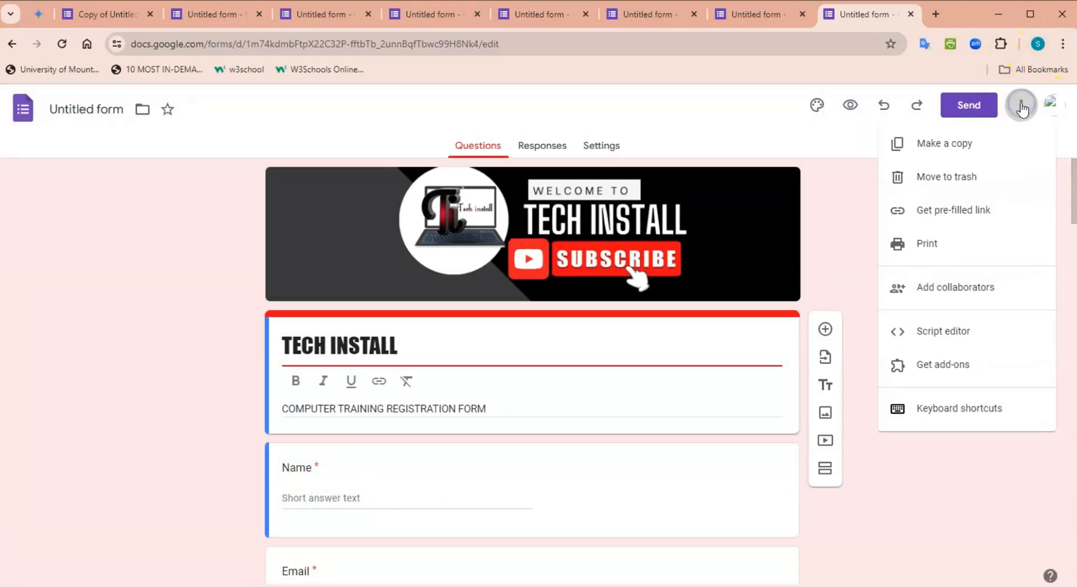